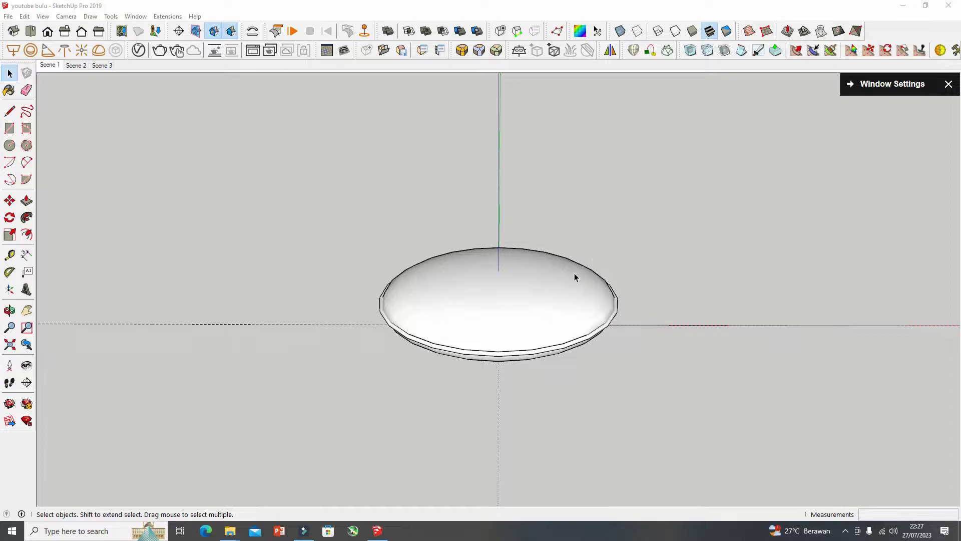
Step: Orbit the cushion and preview Scenes 2 and 3, then return to Scene 1
{"action": "mouse_move", "coordinate": [575, 272]}
{"action": "middle_mouse_down"}
{"action": "mouse_move", "coordinate": [388, 216]}
{"action": "mouse_move", "coordinate": [736, 284]}
{"action": "mouse_move", "coordinate": [431, 294]}
{"action": "mouse_move", "coordinate": [537, 365]}
{"action": "mouse_move", "coordinate": [443, 314]}
{"action": "middle_mouse_up"}
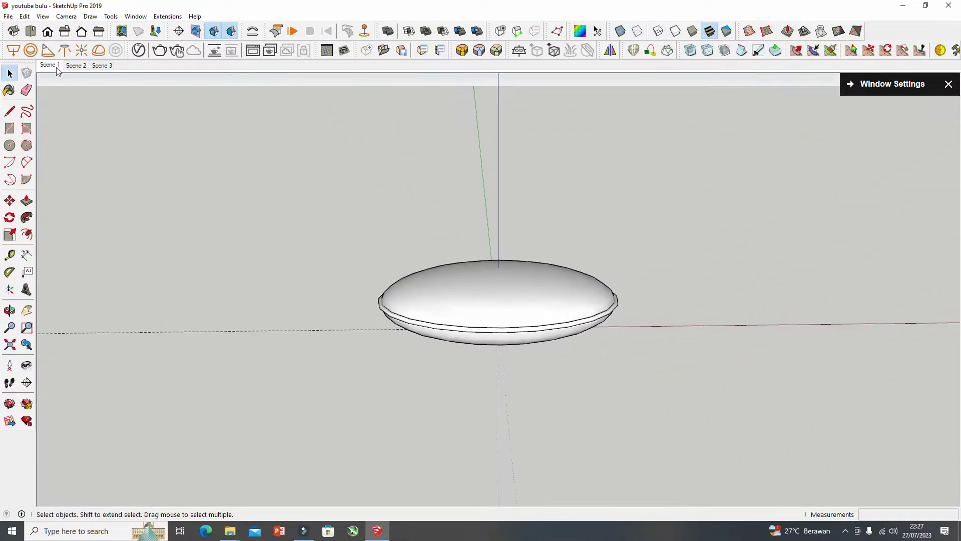
{"action": "left_click", "coordinate": [83, 67]}
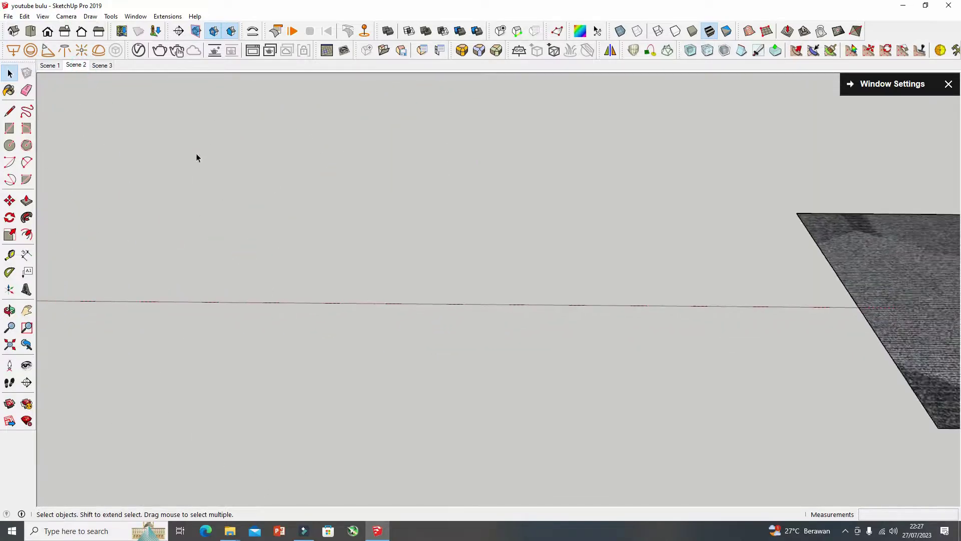
{"action": "left_click", "coordinate": [102, 66]}
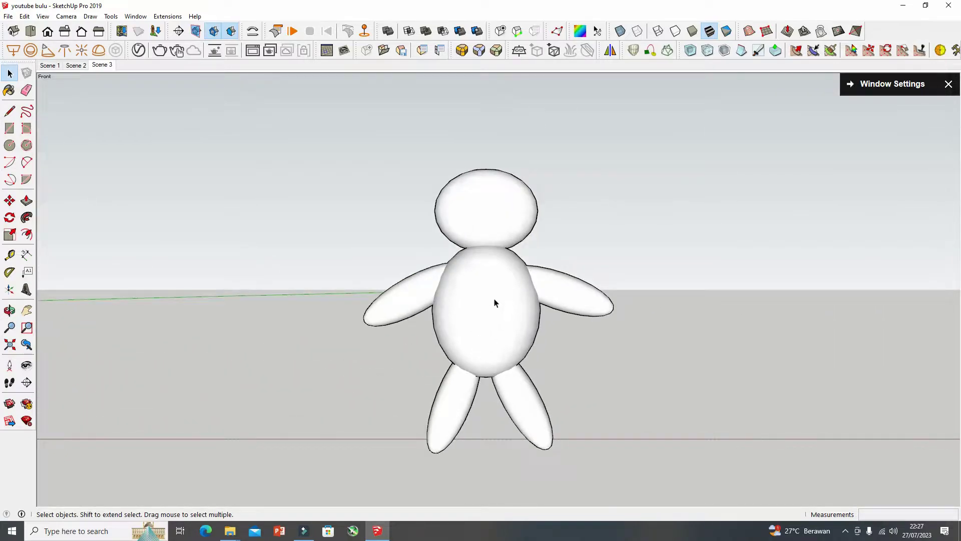
{"action": "left_click", "coordinate": [44, 67]}
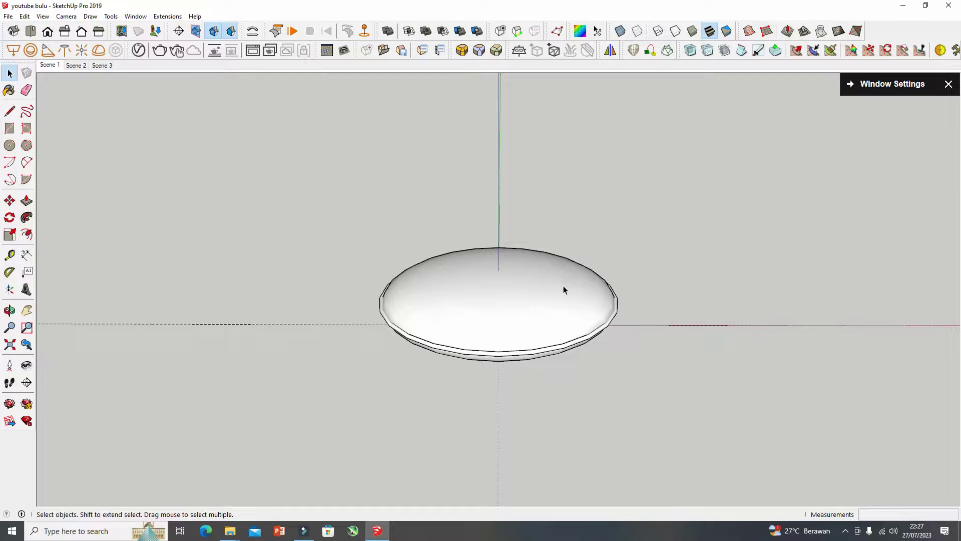
Step: Explode the cushion disc group into its separate pieces
{"action": "left_click", "coordinate": [514, 279]}
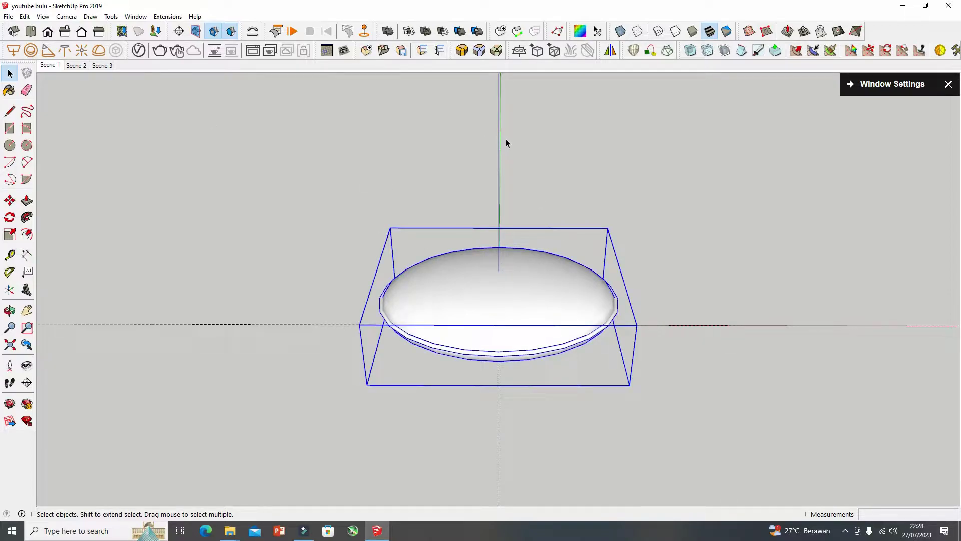
{"action": "left_click", "coordinate": [556, 175]}
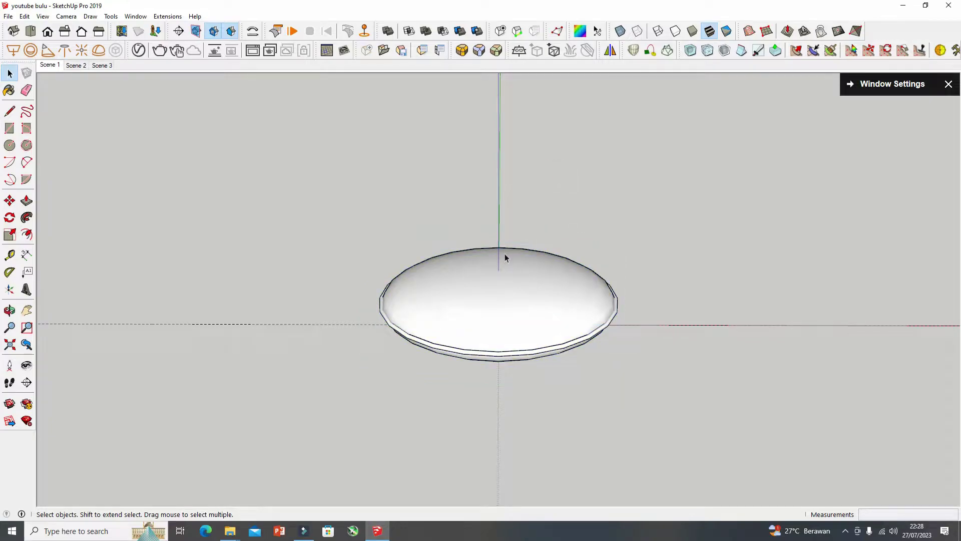
{"action": "left_click", "coordinate": [495, 283]}
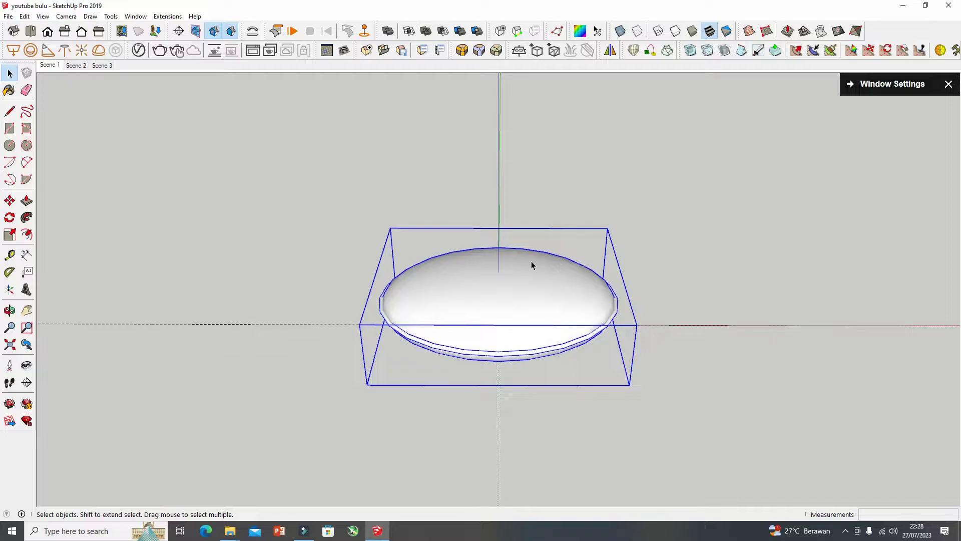
{"action": "right_click", "coordinate": [509, 284]}
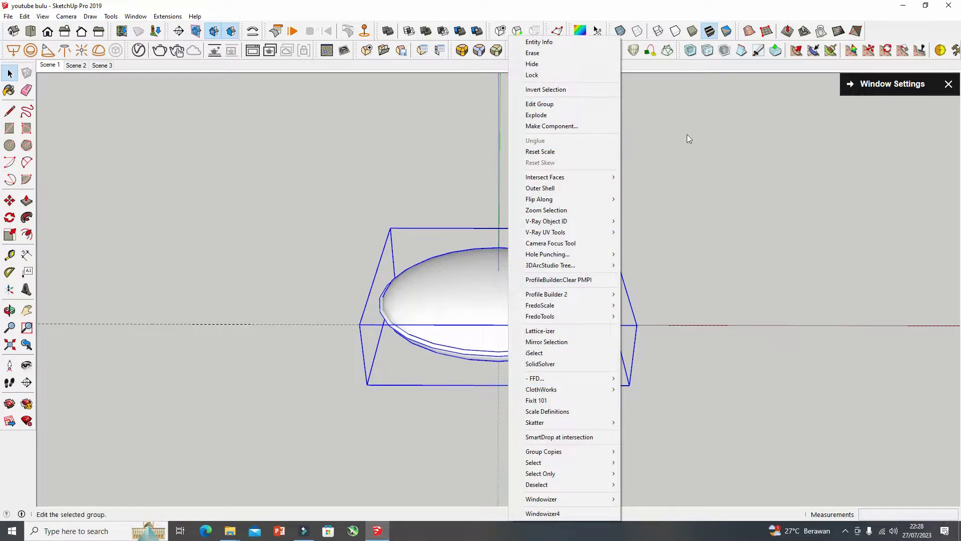
{"action": "left_click", "coordinate": [555, 120]}
{"action": "left_click", "coordinate": [704, 198]}
Step: Lift the domed top out to reveal the rim ring, then set it back in place
{"action": "left_click", "coordinate": [578, 281]}
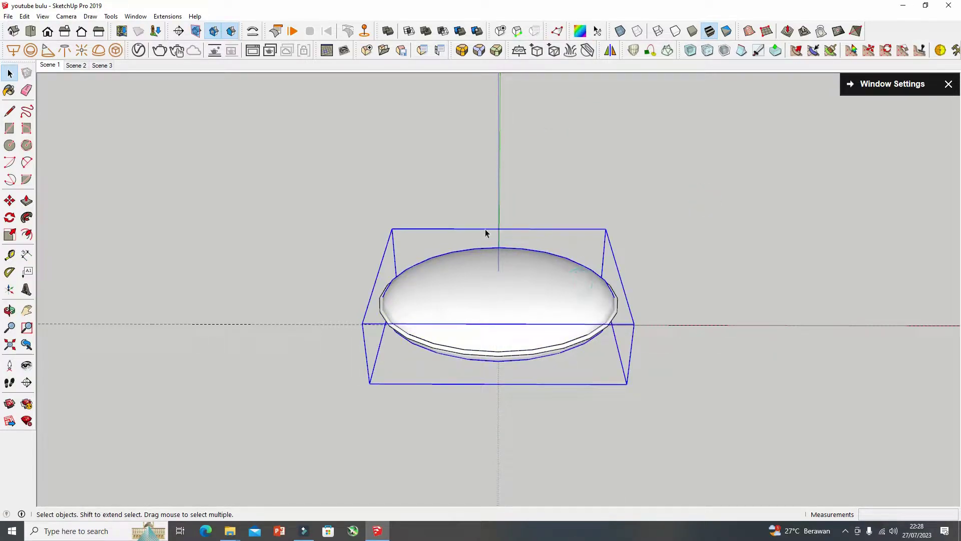
{"action": "left_click", "coordinate": [11, 201]}
{"action": "left_click", "coordinate": [150, 215]}
{"action": "middle_click_drag", "start_coordinate": [191, 222], "coordinate": [251, 228]}
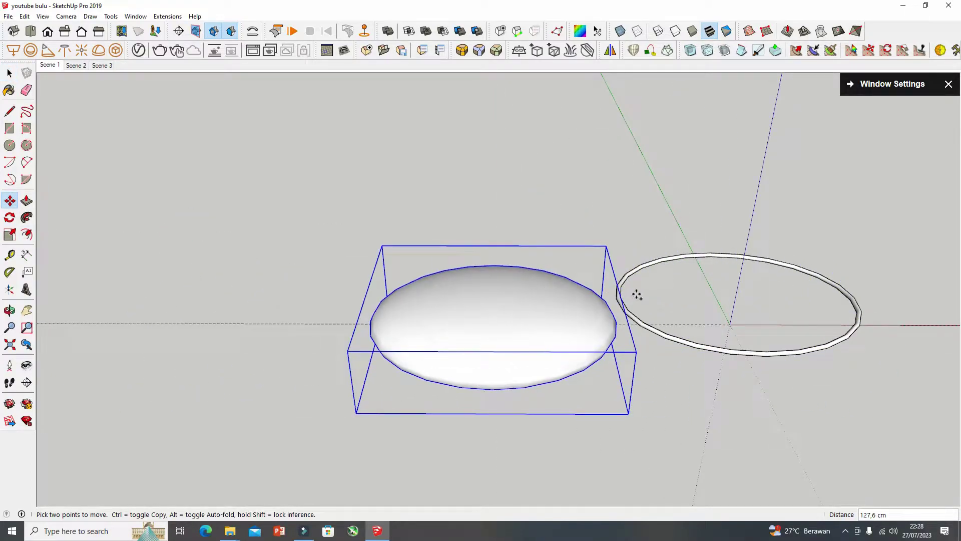
{"action": "left_click", "coordinate": [670, 292]}
{"action": "mouse_move", "coordinate": [670, 292]}
{"action": "middle_mouse_down"}
{"action": "mouse_move", "coordinate": [298, 249]}
{"action": "mouse_move", "coordinate": [711, 239]}
{"action": "mouse_move", "coordinate": [603, 339]}
{"action": "middle_mouse_up"}
{"action": "left_click", "coordinate": [10, 74]}
{"action": "left_click", "coordinate": [376, 177]}
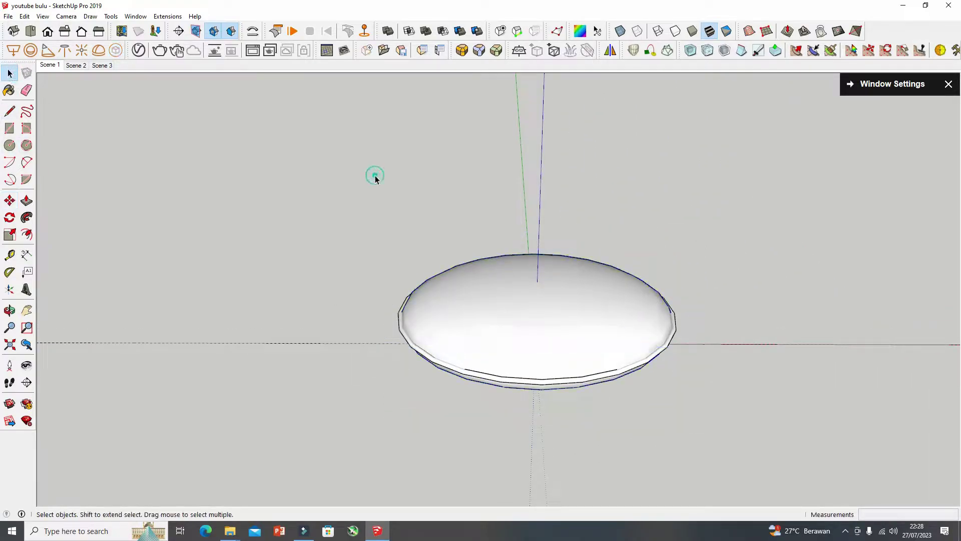
{"action": "left_click", "coordinate": [554, 294]}
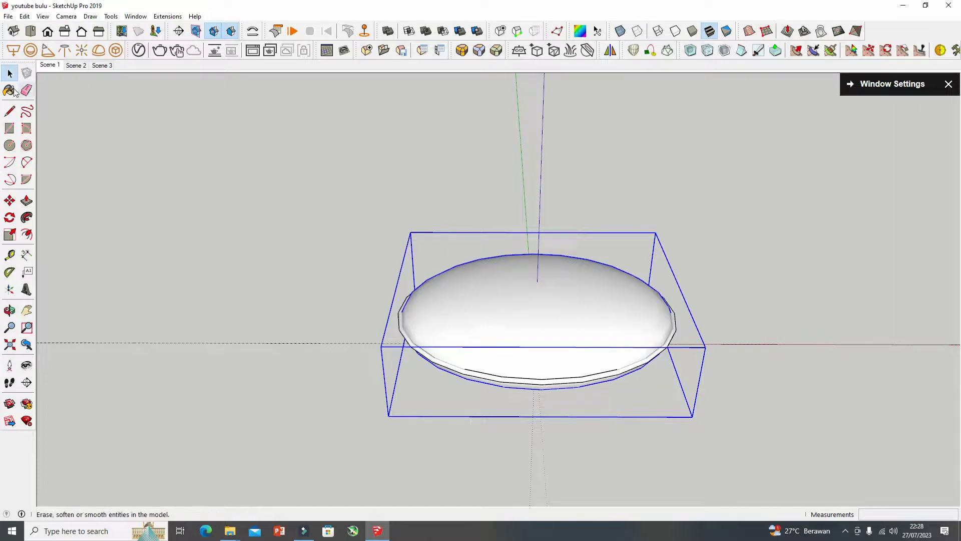
Step: Paint the domed top with 0020_Red from the Colors-Named material library
{"action": "key", "text": "b"}
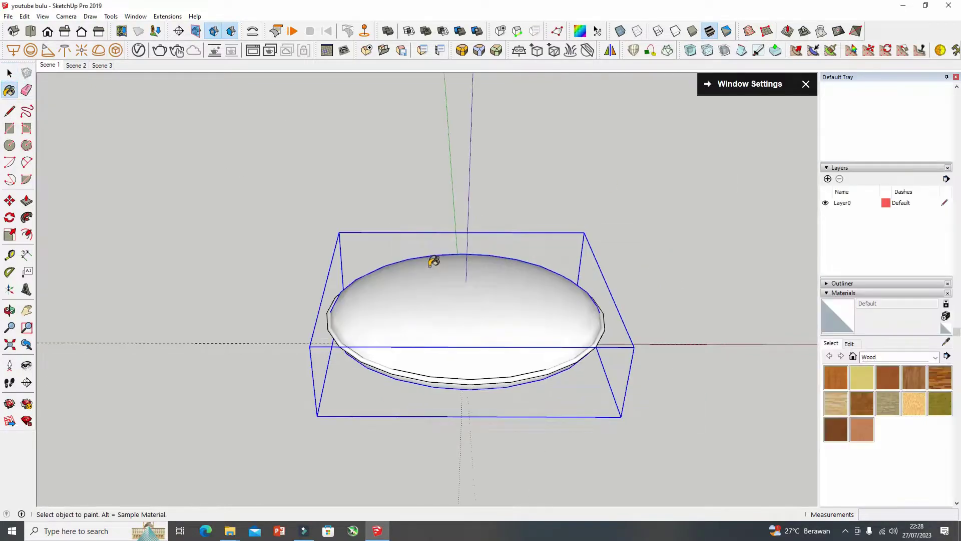
{"action": "scroll", "coordinate": [878, 349], "scroll_direction": "up", "scroll_amount": 3}
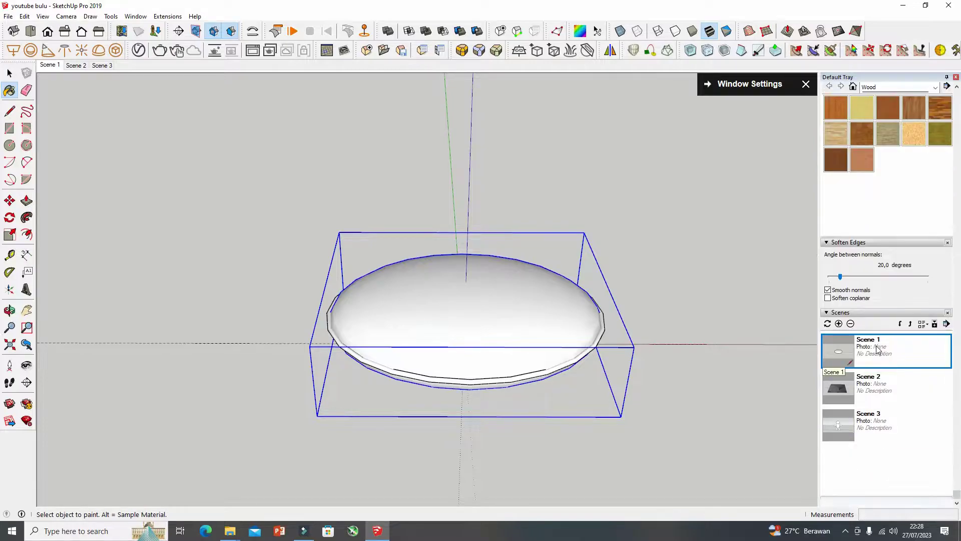
{"action": "scroll", "coordinate": [874, 300], "scroll_direction": "up", "scroll_amount": 3}
{"action": "scroll", "coordinate": [872, 256], "scroll_direction": "up", "scroll_amount": 3}
{"action": "scroll", "coordinate": [872, 258], "scroll_direction": "up", "scroll_amount": 3}
{"action": "scroll", "coordinate": [872, 256], "scroll_direction": "up", "scroll_amount": 3}
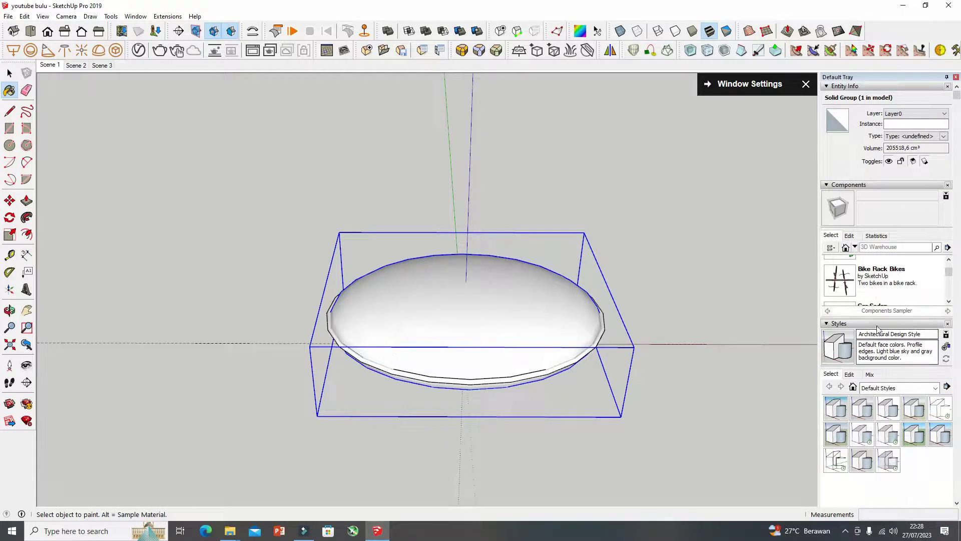
{"action": "scroll", "coordinate": [865, 241], "scroll_direction": "down", "scroll_amount": 3}
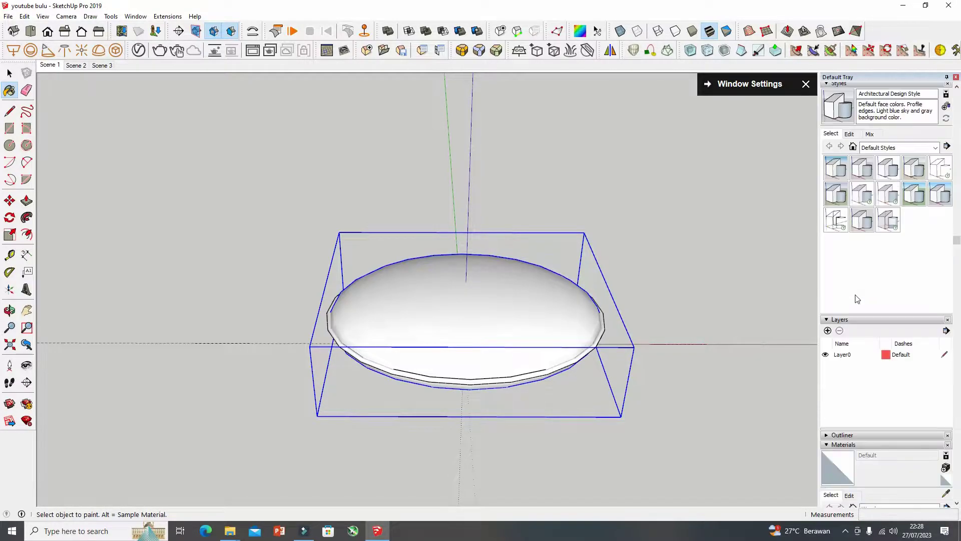
{"action": "scroll", "coordinate": [857, 299], "scroll_direction": "down", "scroll_amount": 5}
{"action": "scroll", "coordinate": [851, 338], "scroll_direction": "down", "scroll_amount": 6}
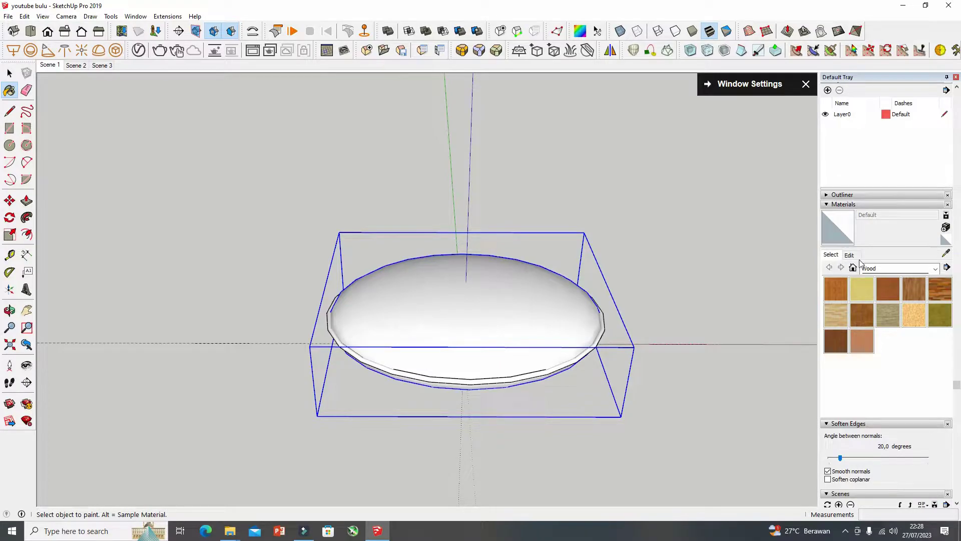
{"action": "left_click", "coordinate": [874, 274]}
{"action": "left_click", "coordinate": [884, 304]}
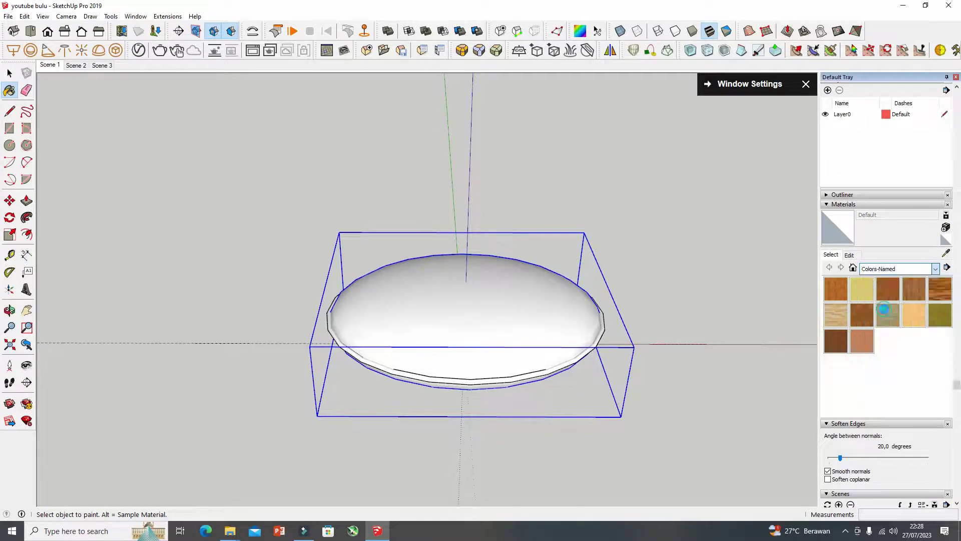
{"action": "scroll", "coordinate": [896, 338], "scroll_direction": "down", "scroll_amount": 2}
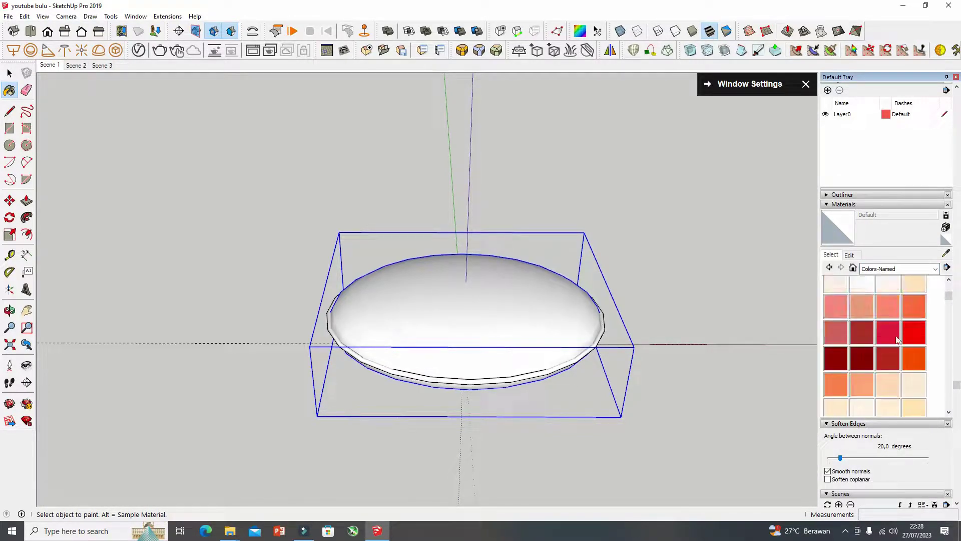
{"action": "scroll", "coordinate": [896, 338], "scroll_direction": "down", "scroll_amount": 2}
{"action": "scroll", "coordinate": [896, 338], "scroll_direction": "down", "scroll_amount": 2}
{"action": "scroll", "coordinate": [896, 338], "scroll_direction": "up", "scroll_amount": 4}
{"action": "left_click", "coordinate": [911, 335]}
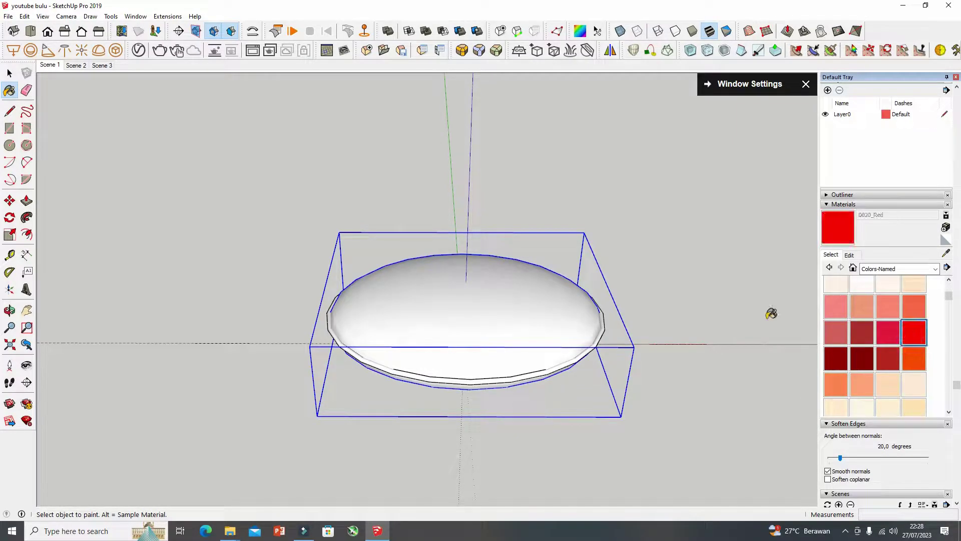
{"action": "left_click", "coordinate": [543, 278]}
Step: Paint the rim band 0046_Gold and clear the selection
{"action": "left_click", "coordinate": [10, 73]}
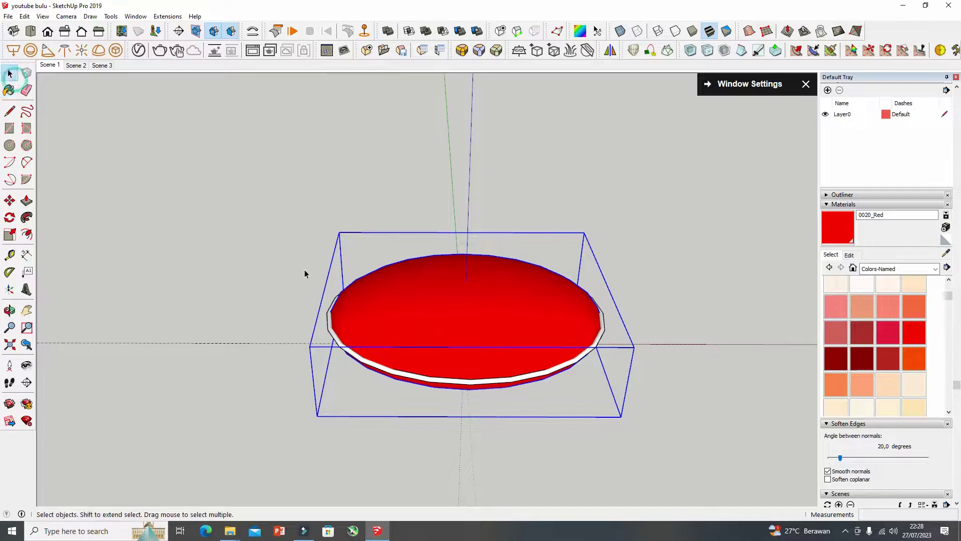
{"action": "left_click", "coordinate": [329, 310]}
{"action": "scroll", "coordinate": [900, 347], "scroll_direction": "down", "scroll_amount": 2}
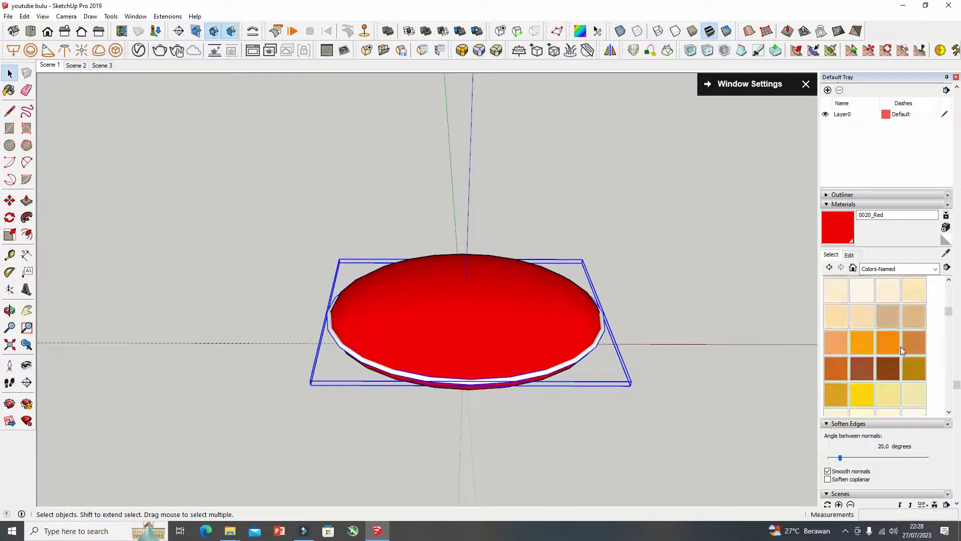
{"action": "left_click", "coordinate": [860, 391]}
{"action": "left_click", "coordinate": [596, 338]}
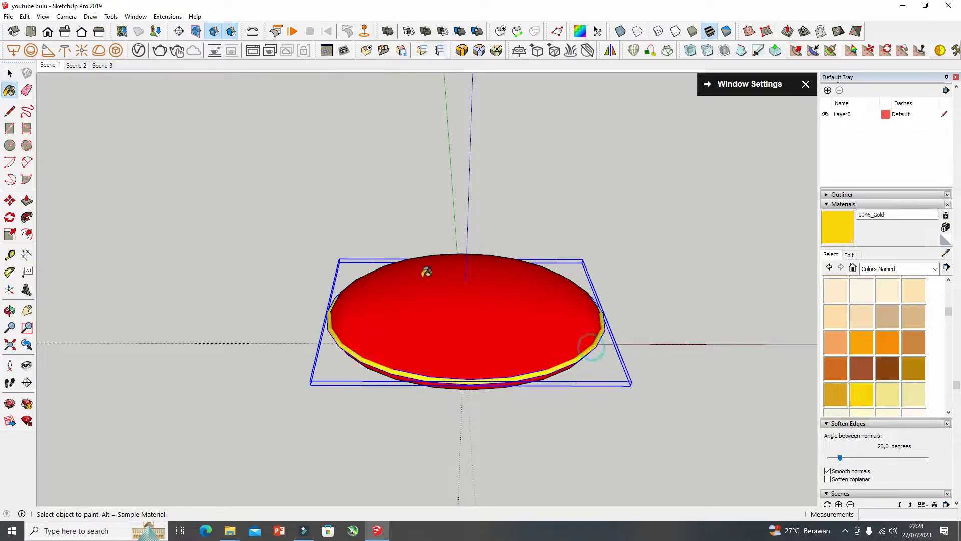
{"action": "left_click", "coordinate": [9, 73]}
{"action": "left_click", "coordinate": [192, 132]}
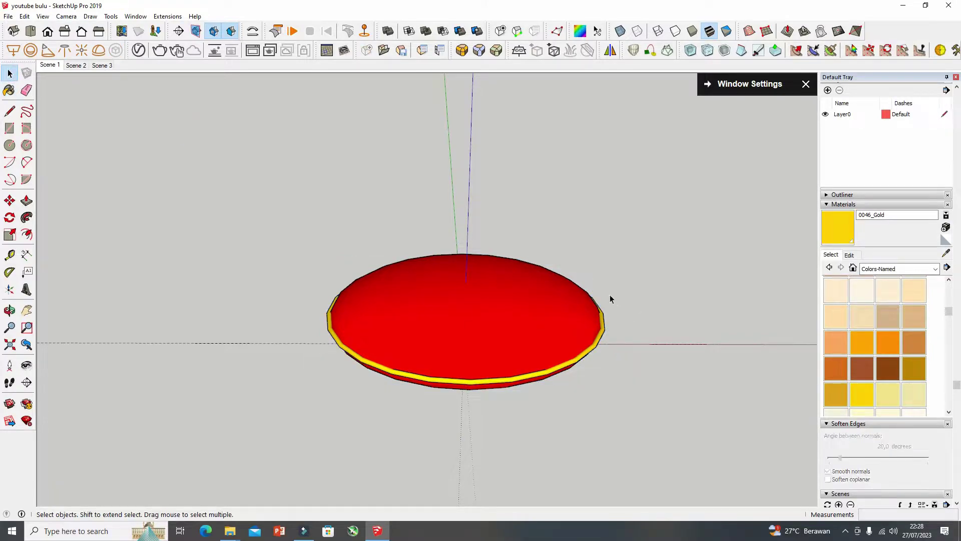
{"action": "scroll", "coordinate": [578, 338], "scroll_direction": "up", "scroll_amount": 2}
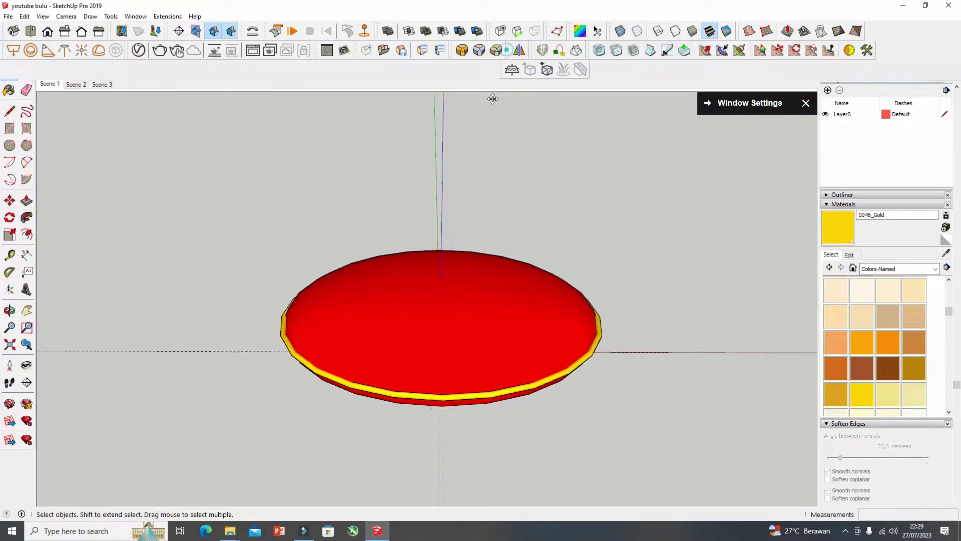
Step: Float the V-Ray Objects toolbar and review the list of available toolbars
{"action": "mouse_move", "coordinate": [507, 50]}
{"action": "left_mouse_down"}
{"action": "mouse_move", "coordinate": [449, 101]}
{"action": "mouse_move", "coordinate": [420, 98]}
{"action": "left_mouse_up"}
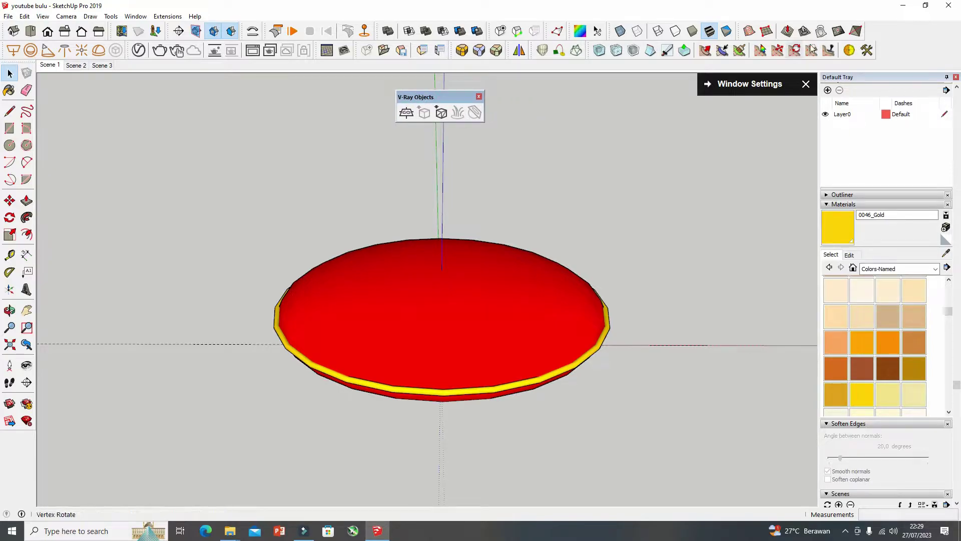
{"action": "right_click", "coordinate": [887, 32]}
{"action": "scroll", "coordinate": [863, 321], "scroll_direction": "down", "scroll_amount": 1}
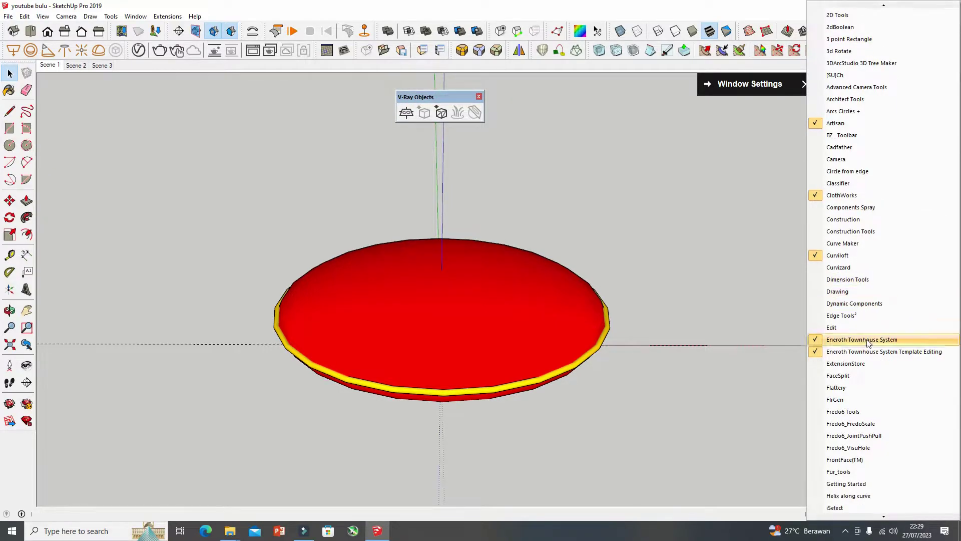
{"action": "scroll", "coordinate": [870, 380], "scroll_direction": "down", "scroll_amount": 2}
{"action": "scroll", "coordinate": [870, 413], "scroll_direction": "down", "scroll_amount": 3}
{"action": "scroll", "coordinate": [862, 431], "scroll_direction": "down", "scroll_amount": 4}
{"action": "scroll", "coordinate": [851, 443], "scroll_direction": "down", "scroll_amount": 5}
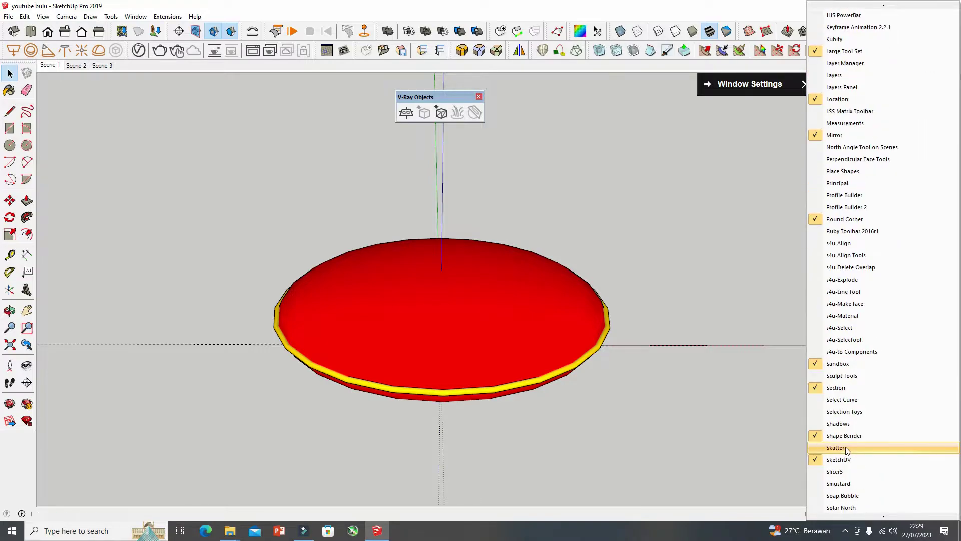
{"action": "scroll", "coordinate": [846, 450], "scroll_direction": "down", "scroll_amount": 2}
{"action": "scroll", "coordinate": [846, 453], "scroll_direction": "down", "scroll_amount": 2}
{"action": "scroll", "coordinate": [847, 451], "scroll_direction": "down", "scroll_amount": 3}
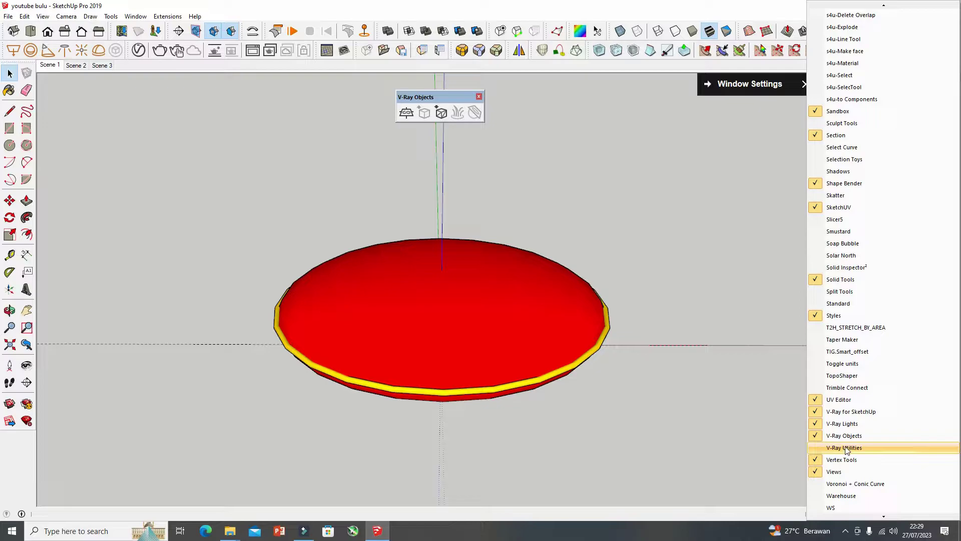
{"action": "left_click", "coordinate": [726, 8]}
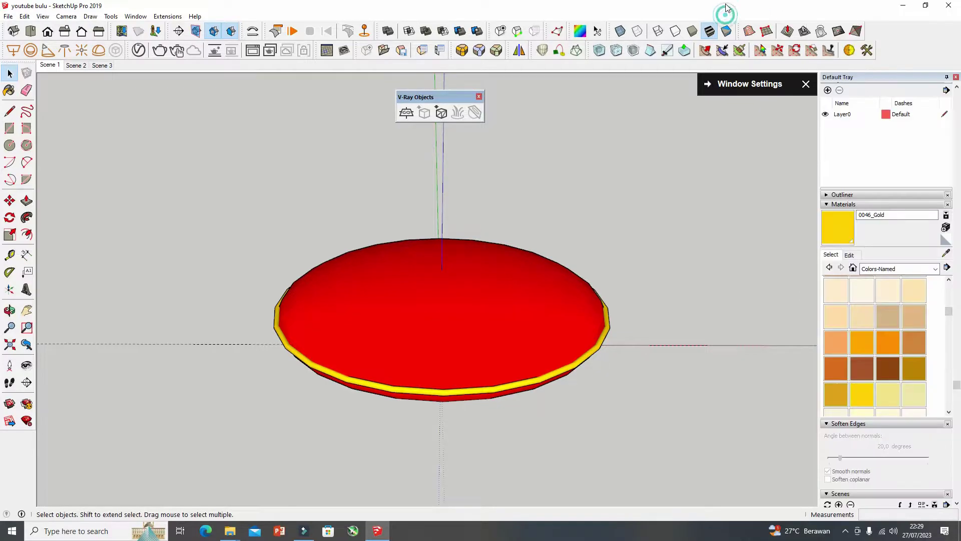
Step: Confirm V-Ray Objects is ticked under View > Toolbars and return to the Select tool
{"action": "left_click", "coordinate": [135, 18]}
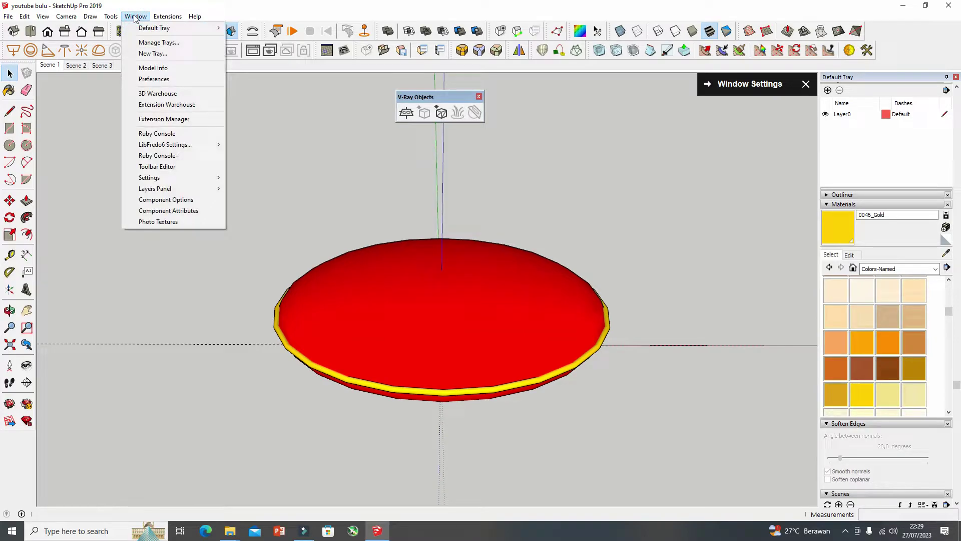
{"action": "mouse_move", "coordinate": [43, 16]}
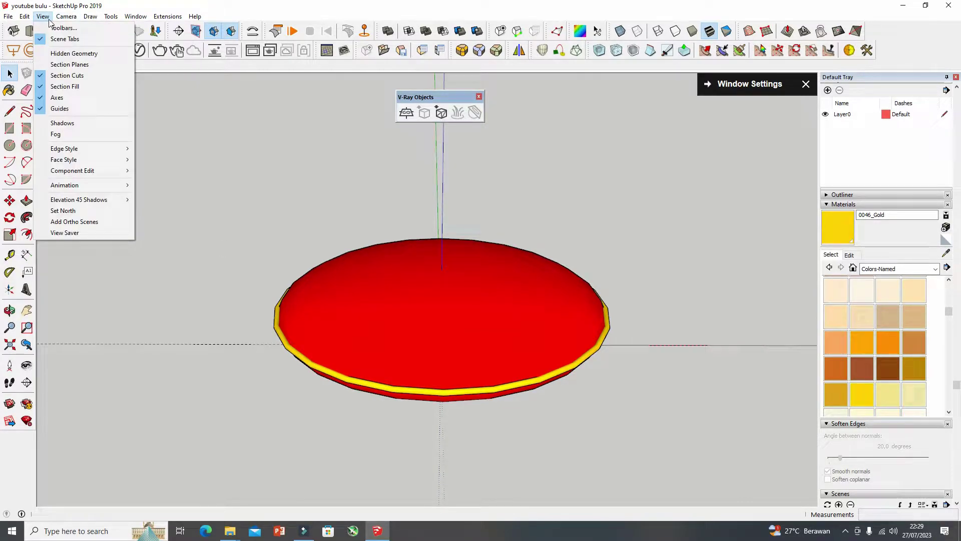
{"action": "left_click", "coordinate": [55, 28]}
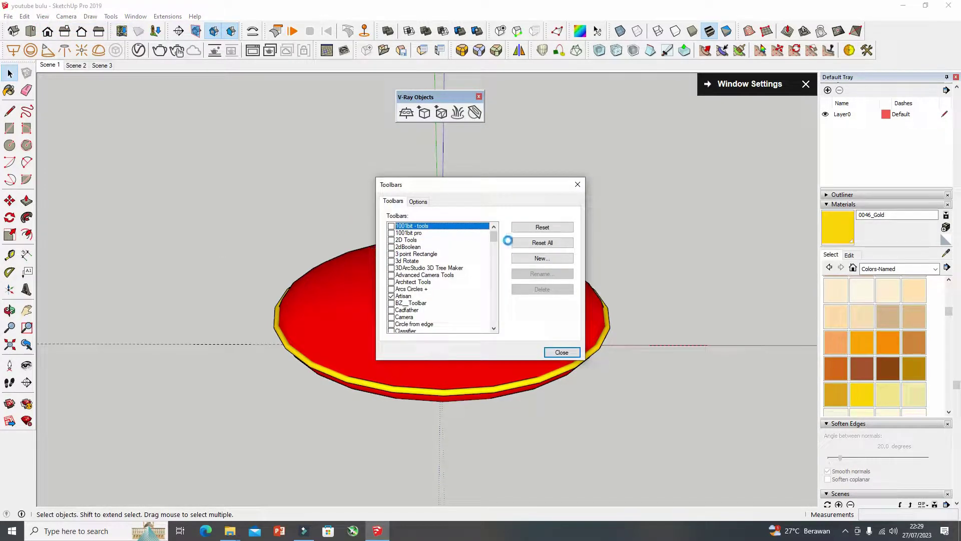
{"action": "left_click_drag", "start_coordinate": [493, 236], "coordinate": [493, 319]}
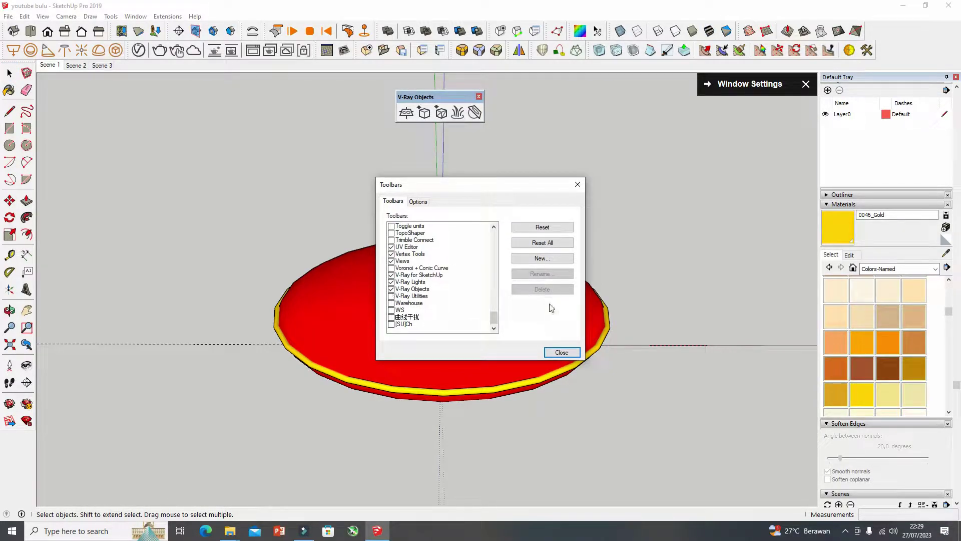
{"action": "left_click", "coordinate": [558, 351]}
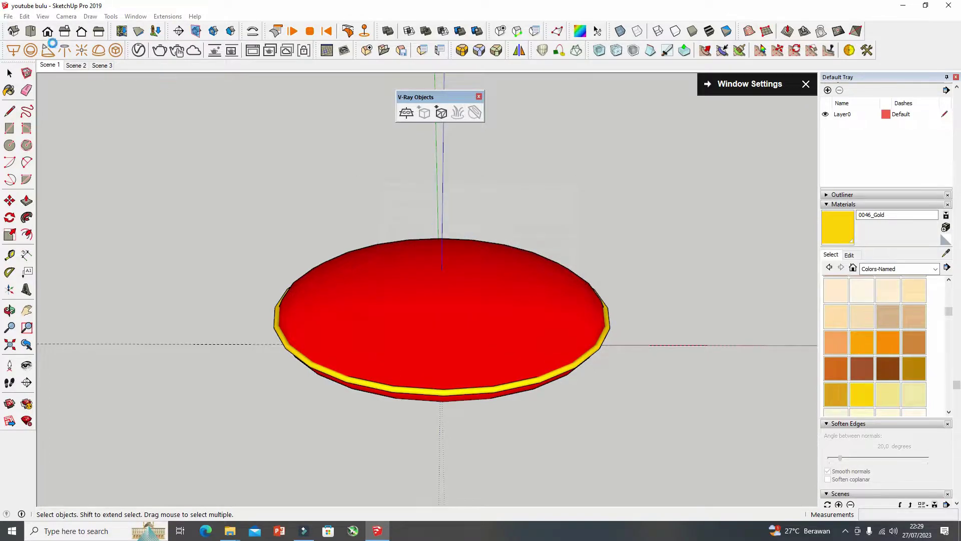
{"action": "left_click", "coordinate": [10, 73]}
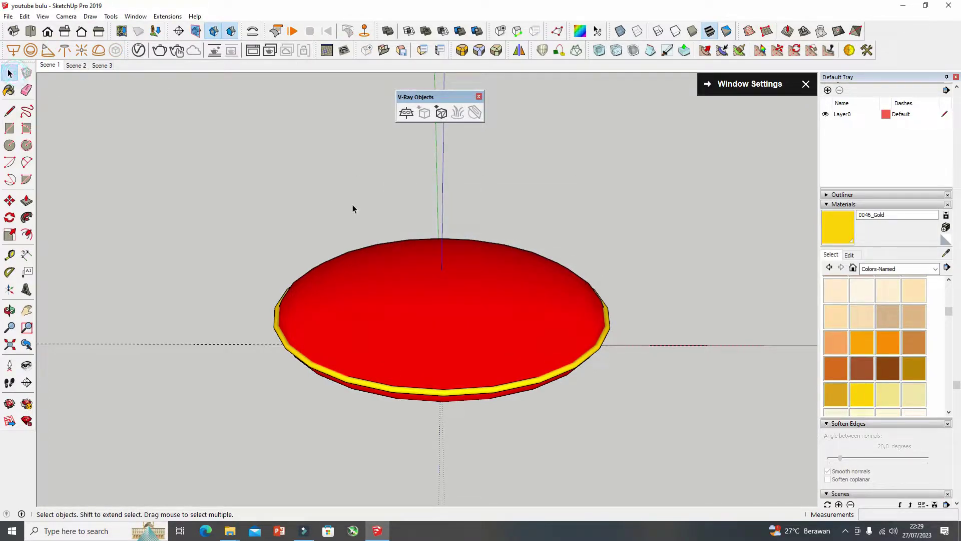
Step: Add V-Ray fur to the red disc group and orbit to inspect the result
{"action": "left_click", "coordinate": [476, 303]}
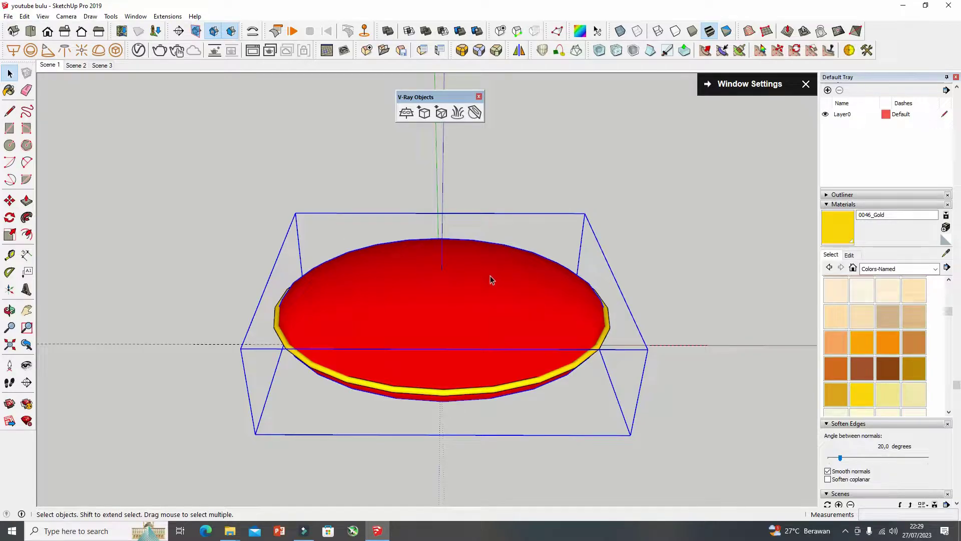
{"action": "left_click", "coordinate": [591, 151]}
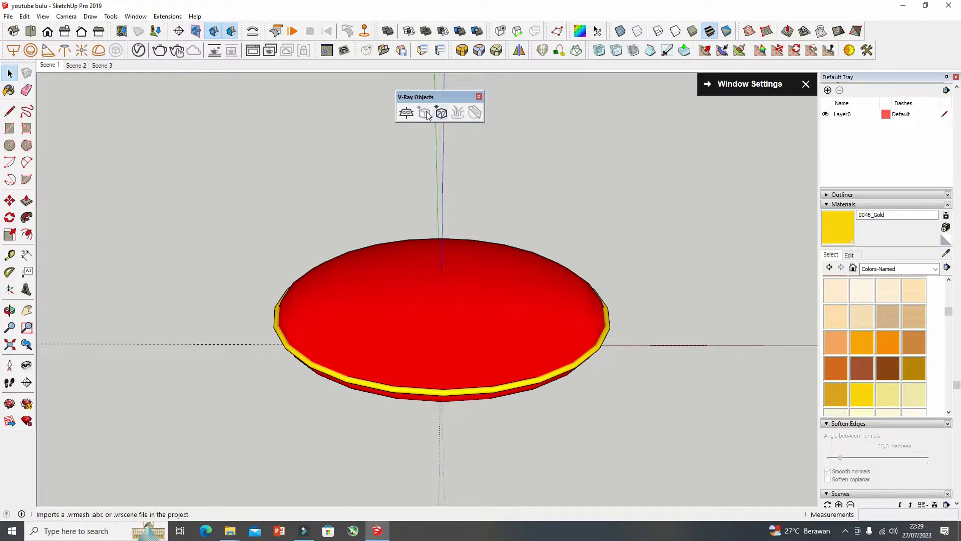
{"action": "left_click", "coordinate": [455, 344]}
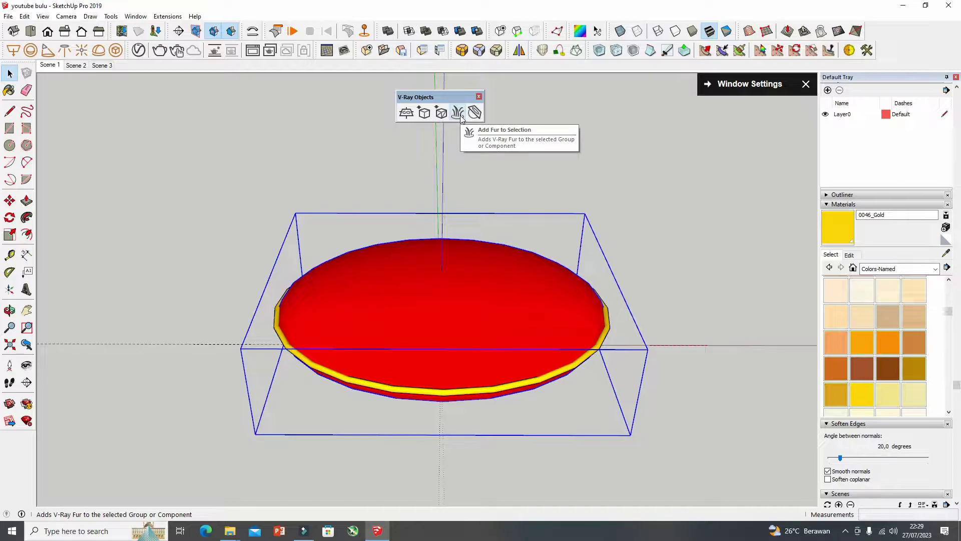
{"action": "left_click", "coordinate": [461, 117]}
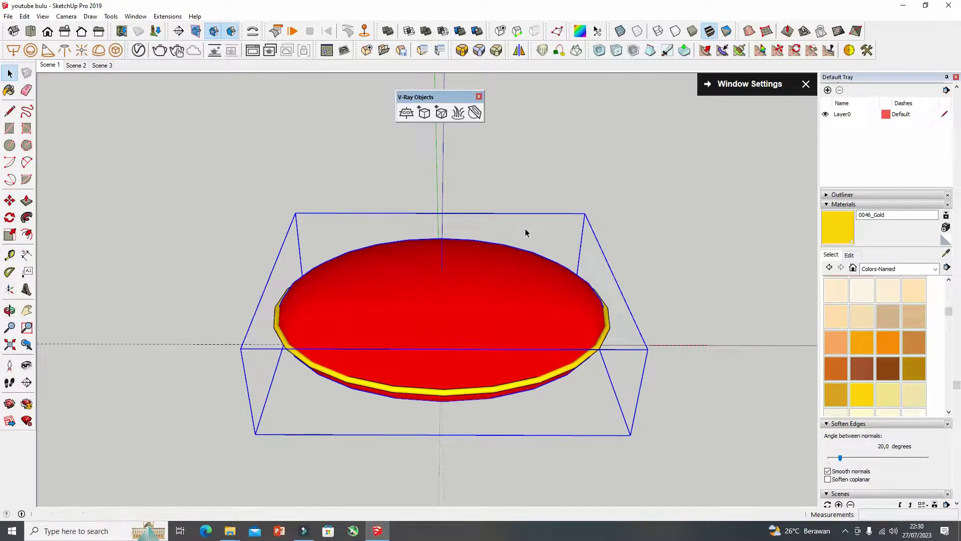
{"action": "scroll", "coordinate": [616, 304], "scroll_direction": "down", "scroll_amount": 2}
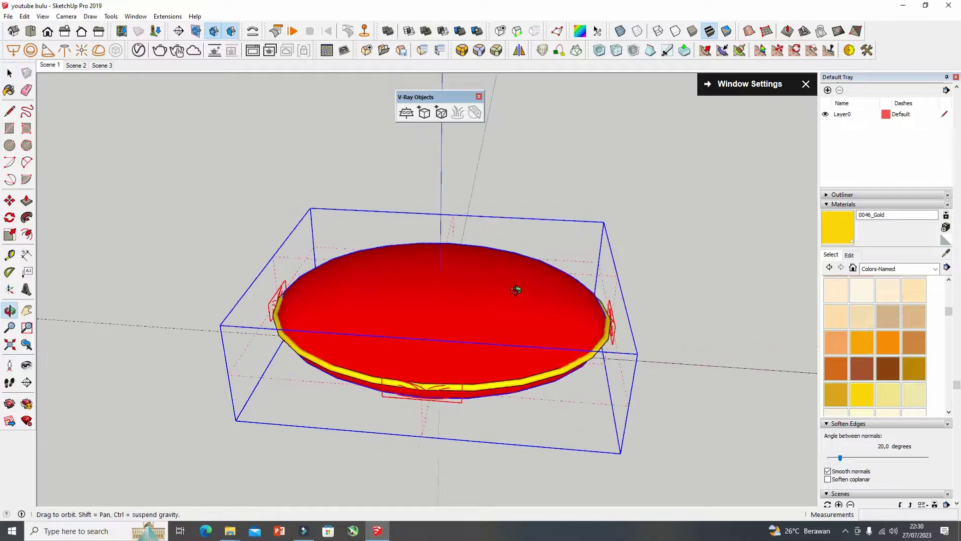
{"action": "middle_click_drag", "start_coordinate": [517, 287], "coordinate": [659, 350]}
{"action": "scroll", "coordinate": [659, 350], "scroll_direction": "up", "scroll_amount": 2}
{"action": "scroll", "coordinate": [592, 340], "scroll_direction": "up", "scroll_amount": 4}
{"action": "scroll", "coordinate": [592, 341], "scroll_direction": "down", "scroll_amount": 2}
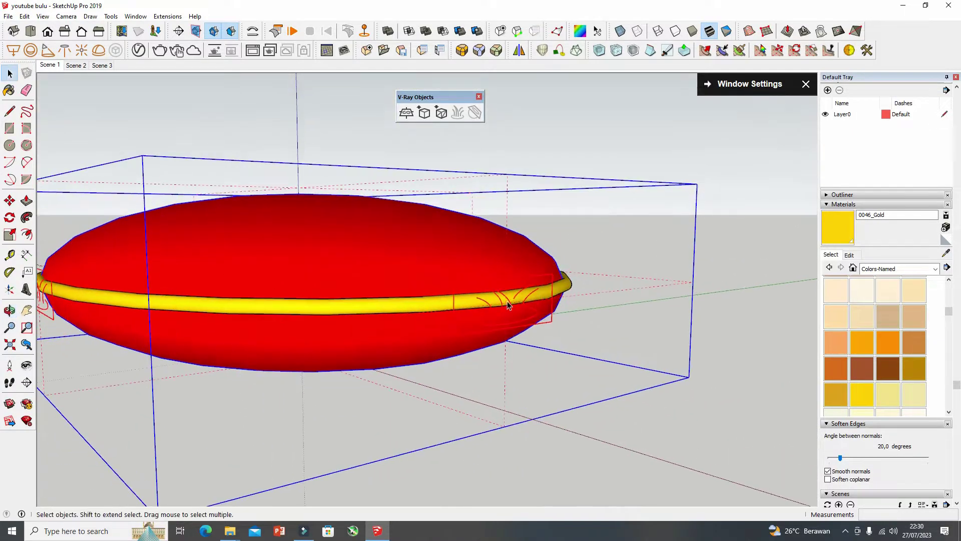
{"action": "middle_click_drag", "start_coordinate": [585, 325], "coordinate": [569, 332]}
{"action": "scroll", "coordinate": [569, 333], "scroll_direction": "up", "scroll_amount": 2}
{"action": "scroll", "coordinate": [518, 304], "scroll_direction": "up", "scroll_amount": 2}
{"action": "mouse_move", "coordinate": [517, 304]}
{"action": "middle_mouse_down"}
{"action": "mouse_move", "coordinate": [644, 288]}
{"action": "mouse_move", "coordinate": [651, 320]}
{"action": "middle_mouse_up"}
{"action": "scroll", "coordinate": [593, 287], "scroll_direction": "down", "scroll_amount": 3}
{"action": "scroll", "coordinate": [638, 256], "scroll_direction": "up", "scroll_amount": 2}
{"action": "scroll", "coordinate": [639, 257], "scroll_direction": "down", "scroll_amount": 2}
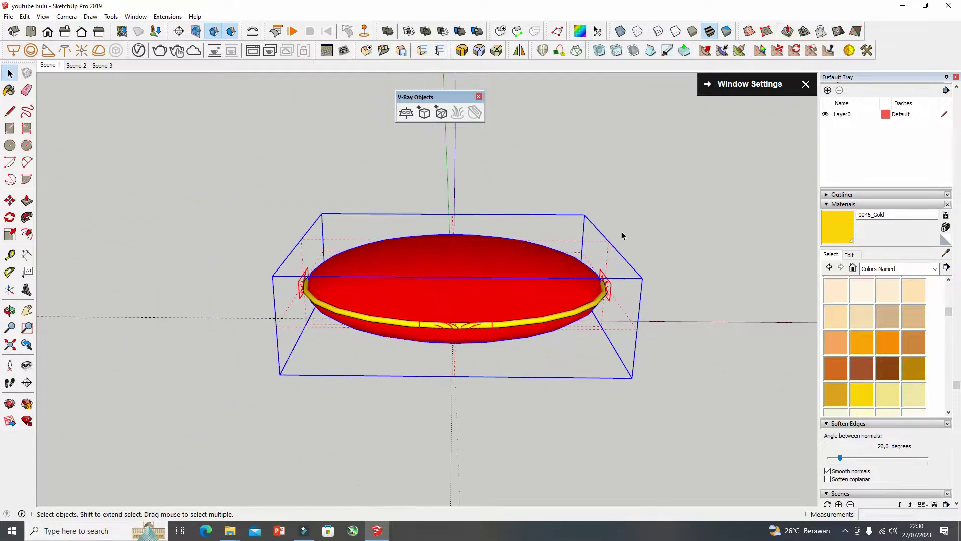
{"action": "middle_click_drag", "start_coordinate": [621, 232], "coordinate": [636, 245]}
Step: Add a second V-Ray fur to the disc's flat base component
{"action": "left_click", "coordinate": [668, 241]}
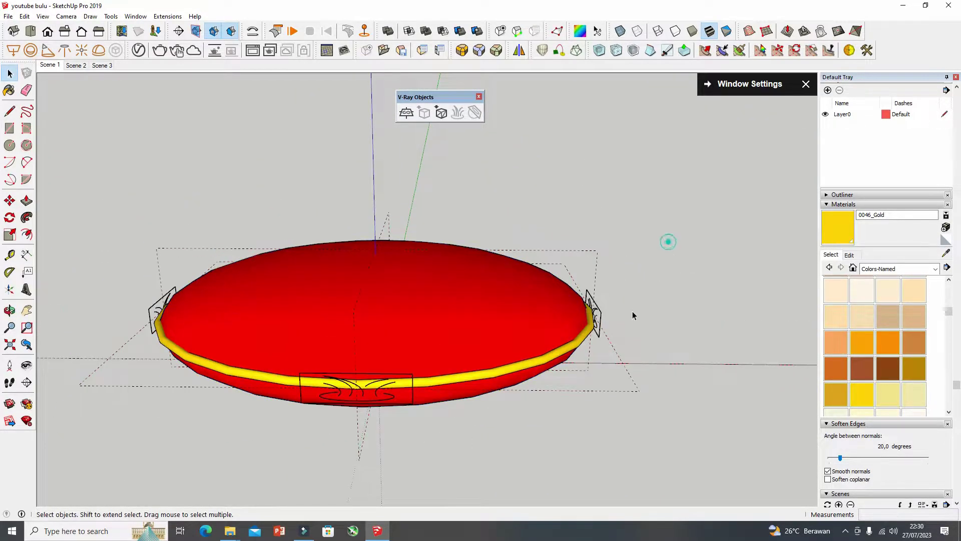
{"action": "left_click", "coordinate": [580, 343]}
{"action": "scroll", "coordinate": [464, 260], "scroll_direction": "down", "scroll_amount": 2}
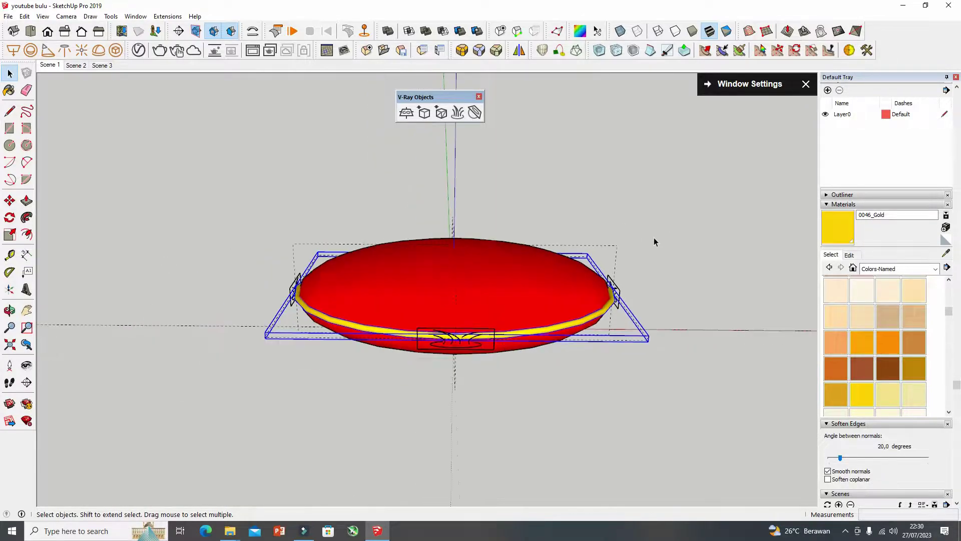
{"action": "mouse_move", "coordinate": [654, 238]}
{"action": "middle_mouse_down"}
{"action": "mouse_move", "coordinate": [537, 289]}
{"action": "mouse_move", "coordinate": [537, 311]}
{"action": "middle_mouse_up"}
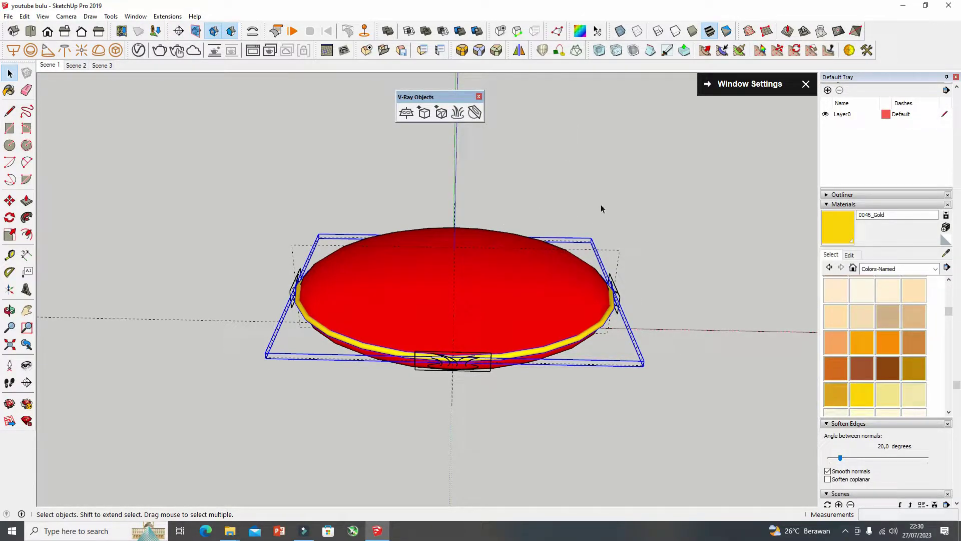
{"action": "left_click", "coordinate": [457, 113]}
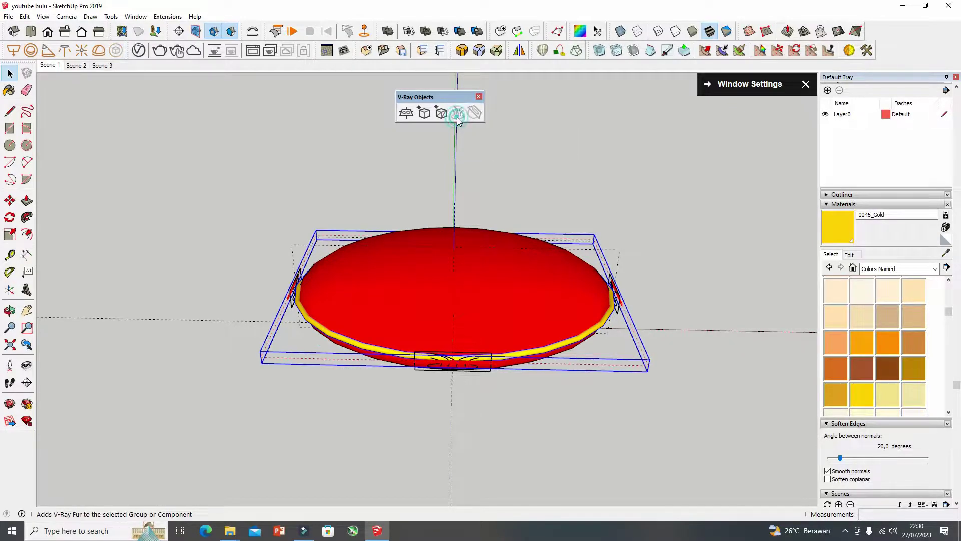
{"action": "left_click", "coordinate": [629, 201]}
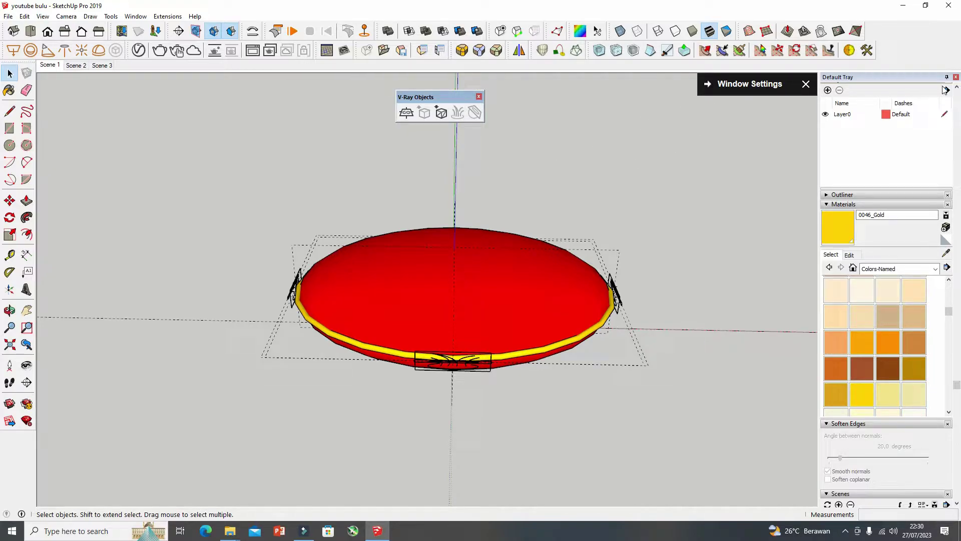
Step: Close the Default Tray and notification, then open the V-Ray Asset Editor
{"action": "left_click", "coordinate": [956, 76]}
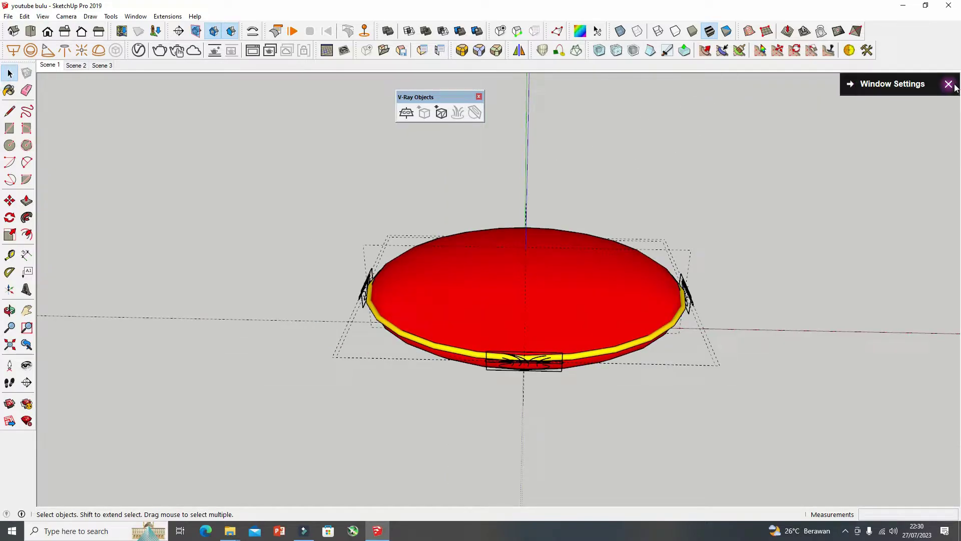
{"action": "left_click", "coordinate": [954, 85]}
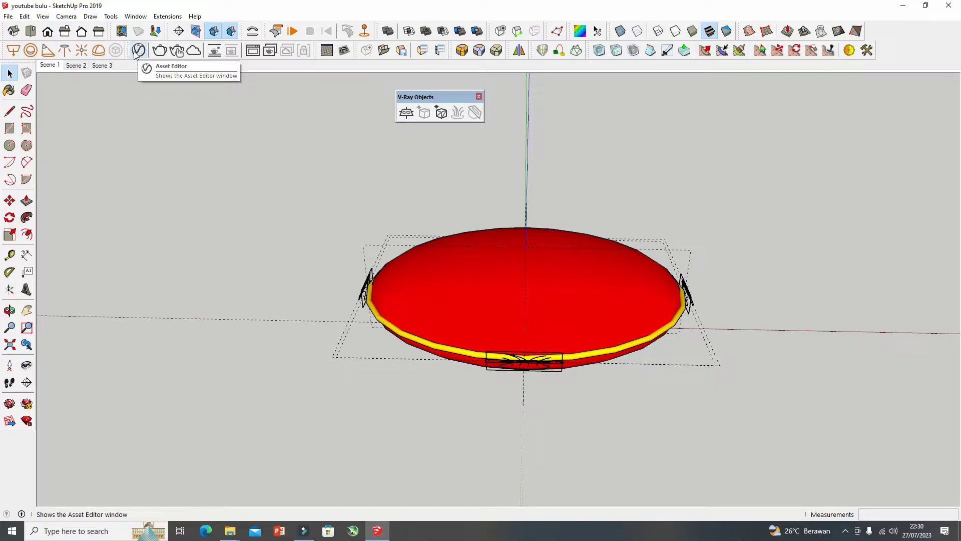
{"action": "left_click_drag", "start_coordinate": [127, 50], "coordinate": [78, 95]}
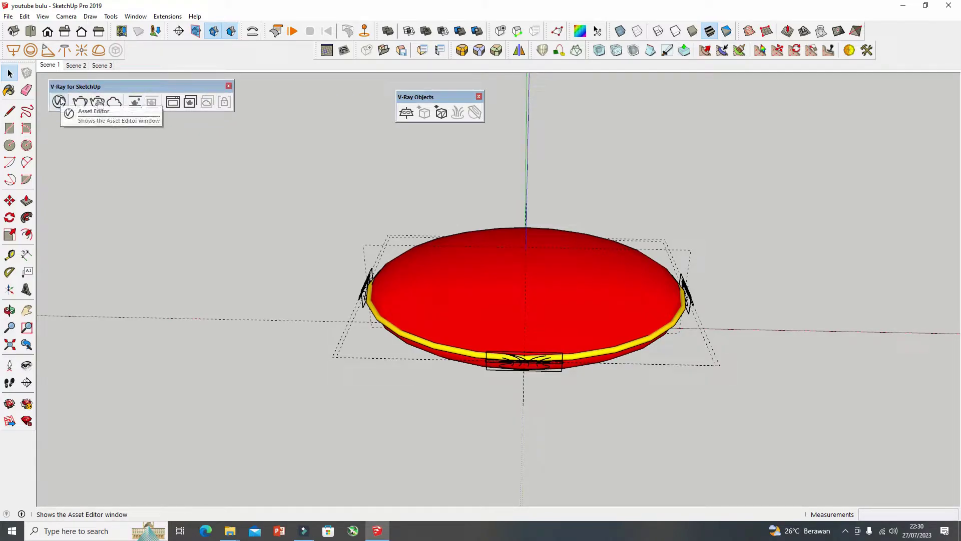
{"action": "left_click", "coordinate": [59, 102]}
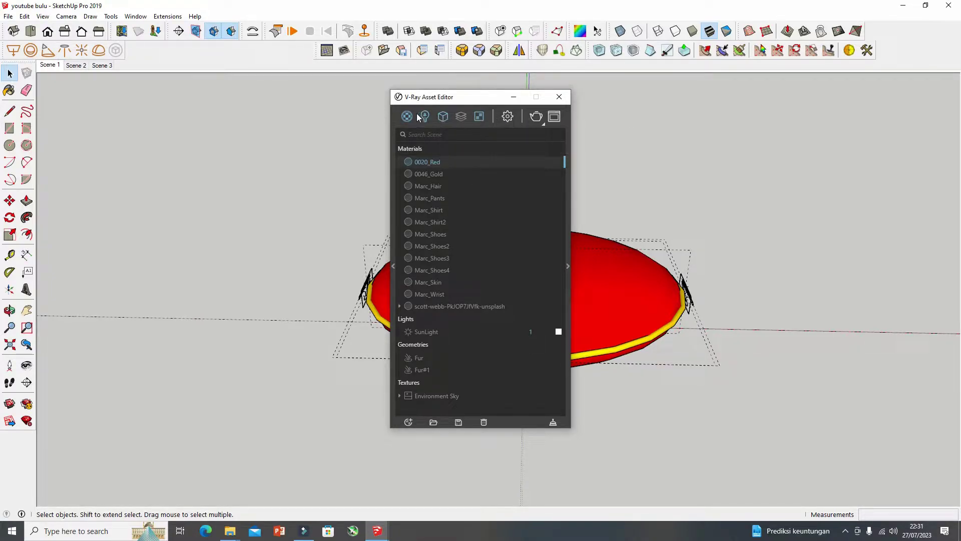
Step: Filter the Asset Editor to geometry and show the Fur settings (length 4, gravity -3)
{"action": "left_click", "coordinate": [443, 116]}
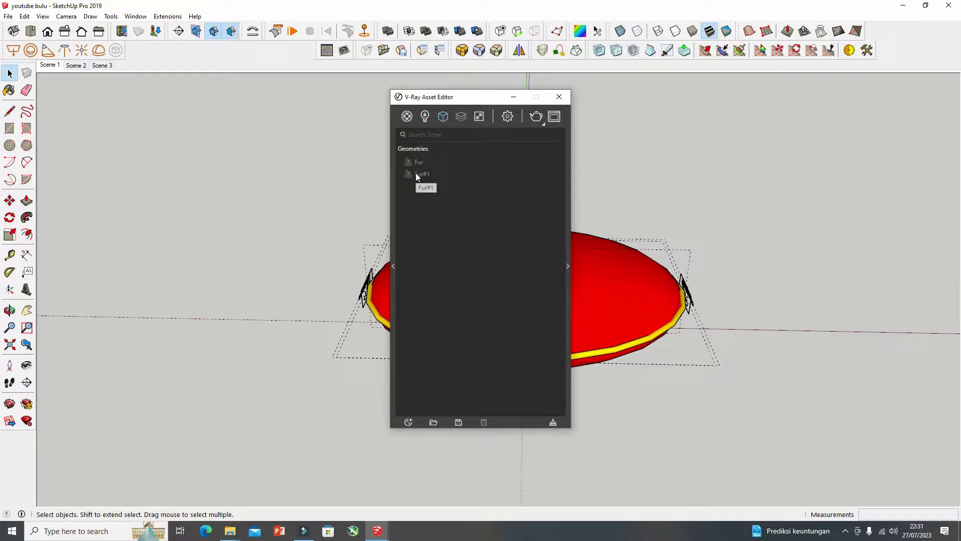
{"action": "mouse_move", "coordinate": [465, 98]}
{"action": "left_mouse_down"}
{"action": "mouse_move", "coordinate": [230, 100]}
{"action": "mouse_move", "coordinate": [189, 91]}
{"action": "left_mouse_up"}
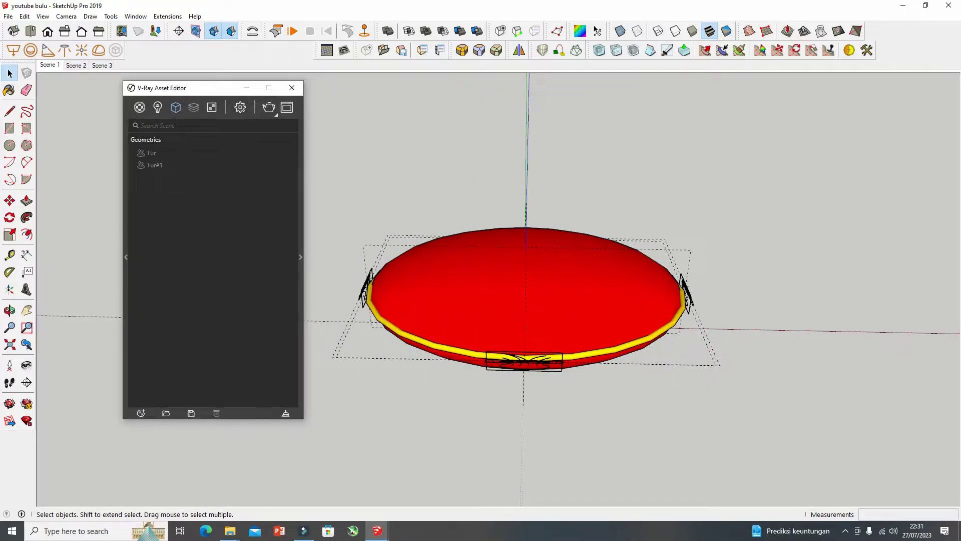
{"action": "left_click", "coordinate": [301, 257]}
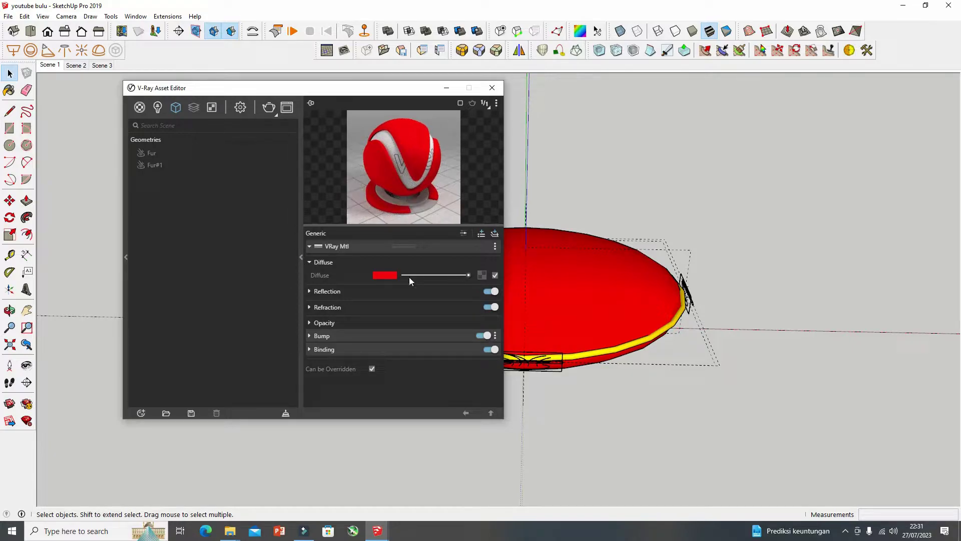
{"action": "left_click", "coordinate": [148, 164]}
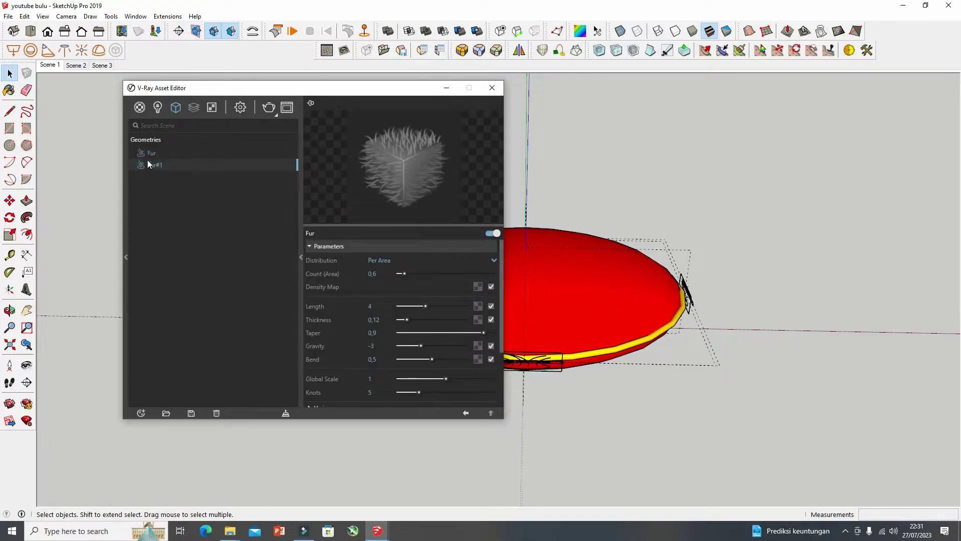
{"action": "left_click", "coordinate": [150, 155]}
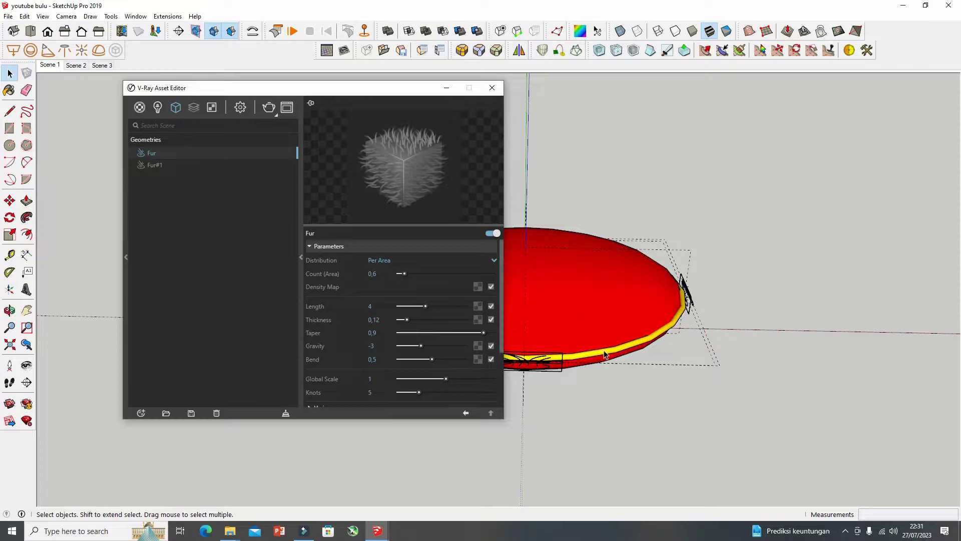
{"action": "left_click", "coordinate": [594, 314]}
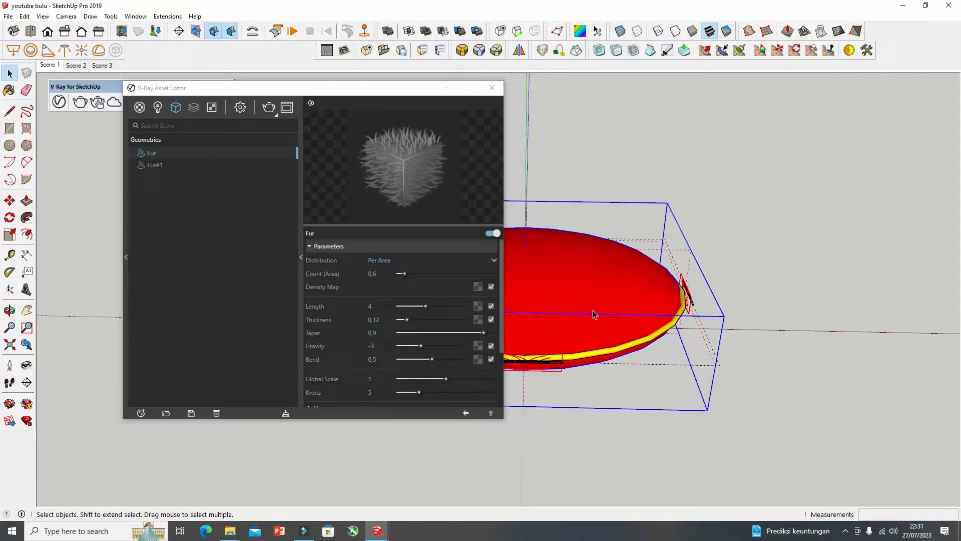
{"action": "left_click", "coordinate": [604, 356]}
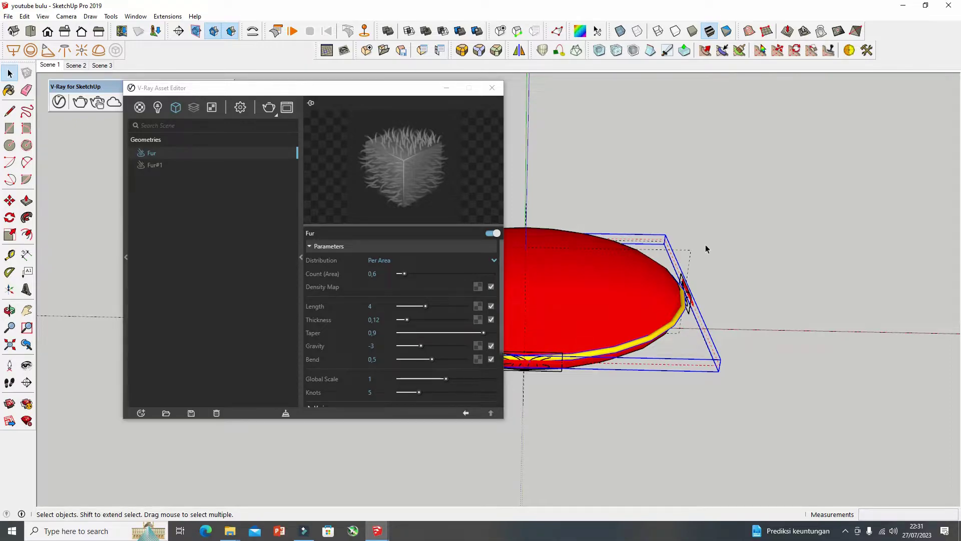
{"action": "left_click", "coordinate": [779, 232]}
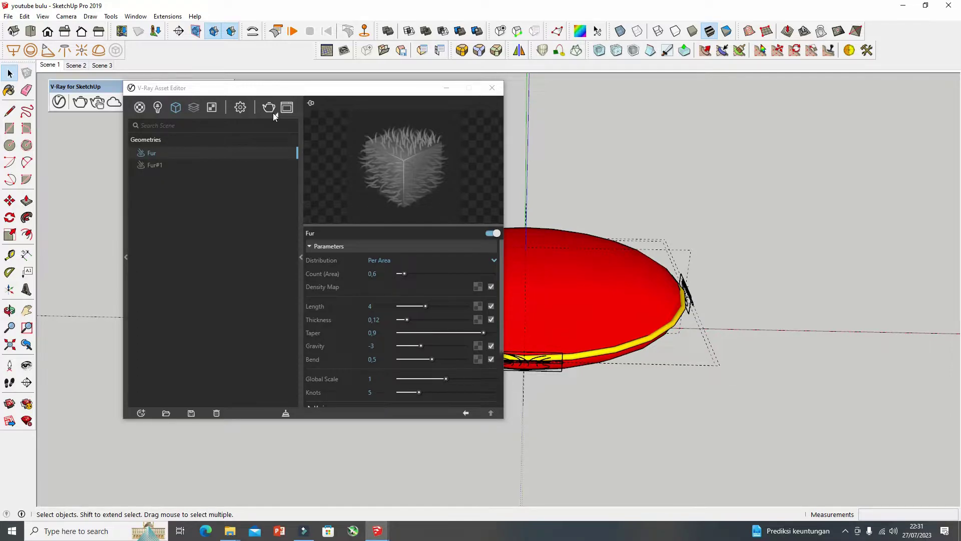
Step: Switch V-Ray rendering to Interactive mode
{"action": "left_click_drag", "start_coordinate": [412, 94], "coordinate": [776, 94]}
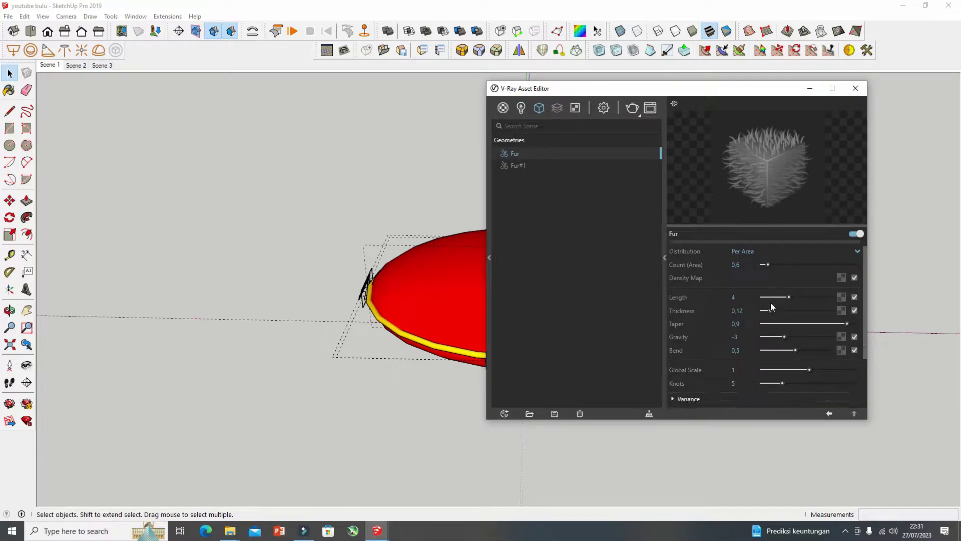
{"action": "scroll", "coordinate": [768, 307], "scroll_direction": "down", "scroll_amount": 2}
{"action": "scroll", "coordinate": [751, 313], "scroll_direction": "up", "scroll_amount": 2}
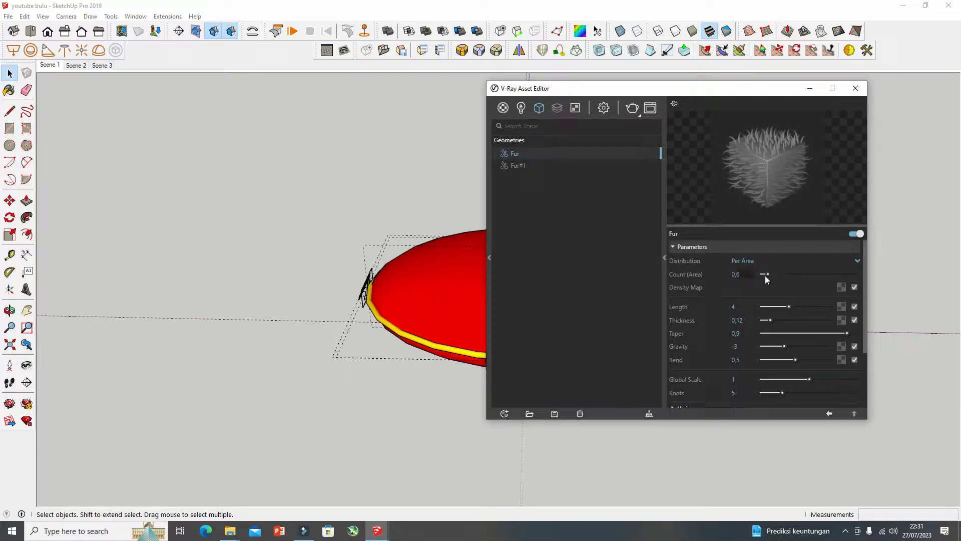
{"action": "left_click", "coordinate": [641, 115]}
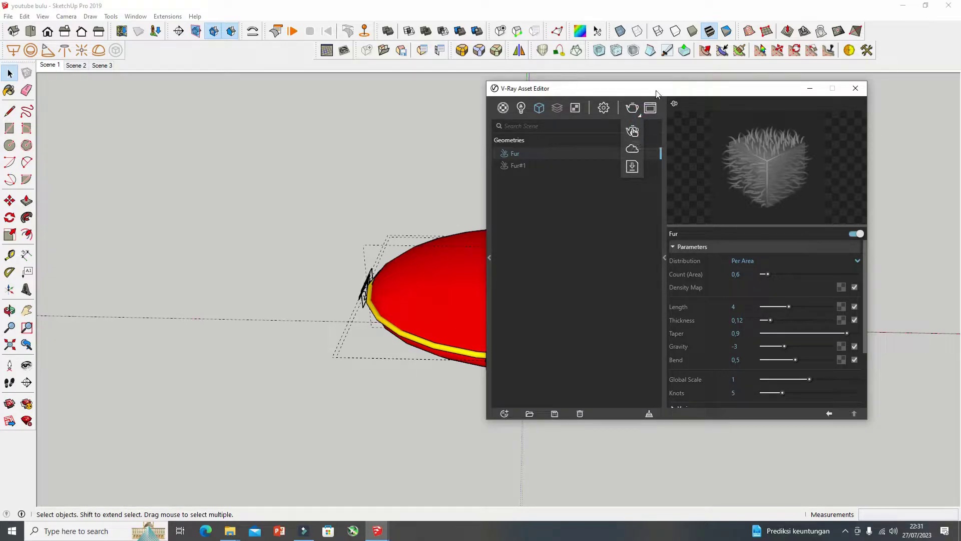
{"action": "left_click_drag", "start_coordinate": [643, 113], "coordinate": [743, 79]}
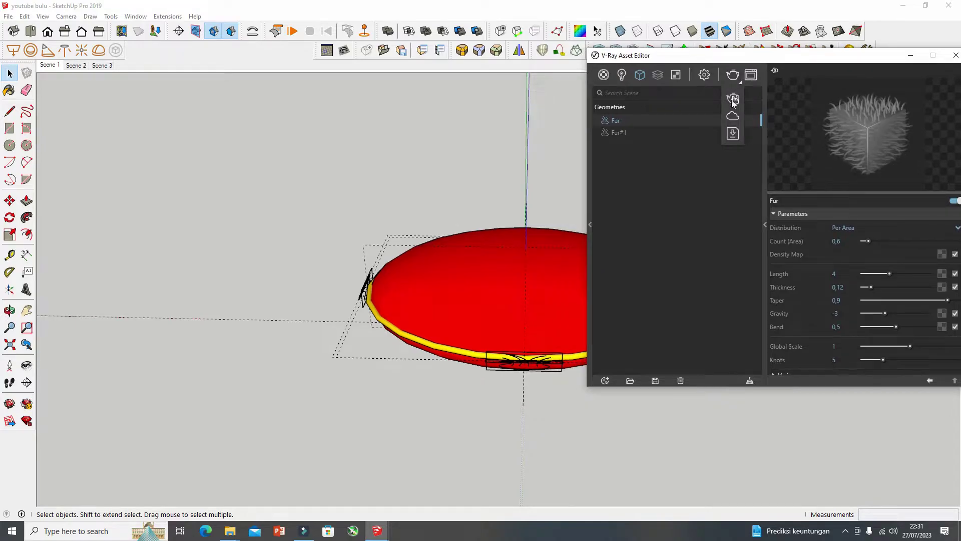
{"action": "left_click", "coordinate": [733, 98]}
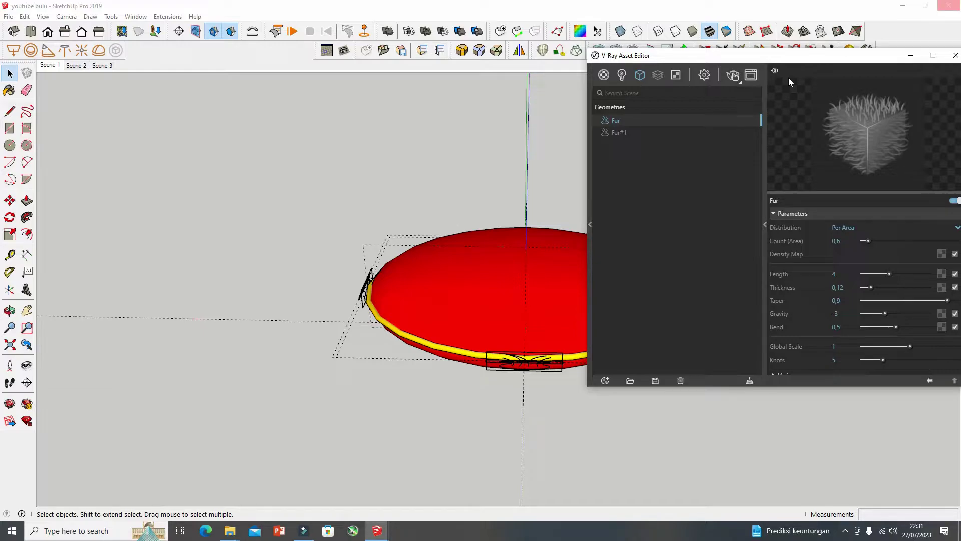
Step: Start an interactive render and place the frame buffer beside the fur Asset Editor
{"action": "left_click", "coordinate": [732, 76]}
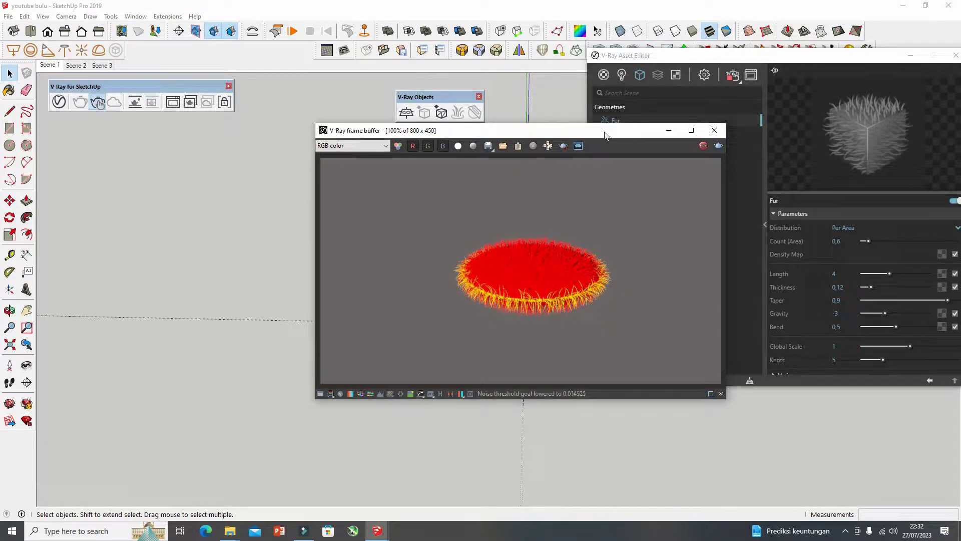
{"action": "left_click_drag", "start_coordinate": [605, 135], "coordinate": [450, 137]}
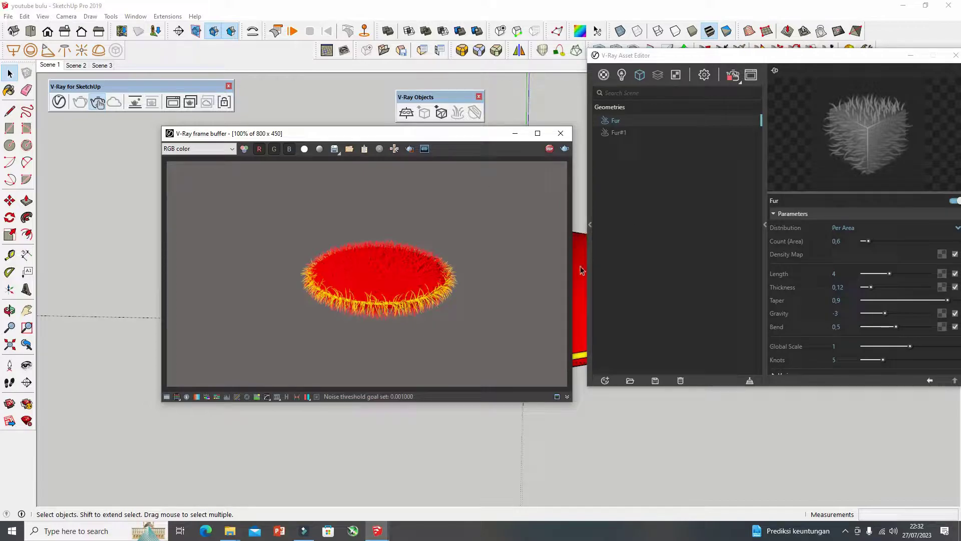
{"action": "left_click_drag", "start_coordinate": [456, 134], "coordinate": [376, 177]}
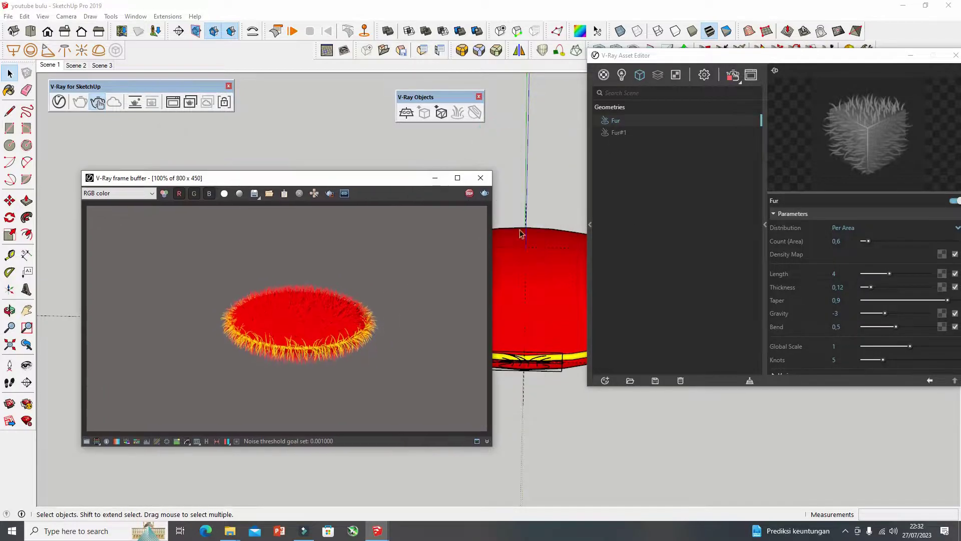
{"action": "scroll", "coordinate": [537, 255], "scroll_direction": "up", "scroll_amount": 2}
{"action": "scroll", "coordinate": [540, 263], "scroll_direction": "up", "scroll_amount": 2}
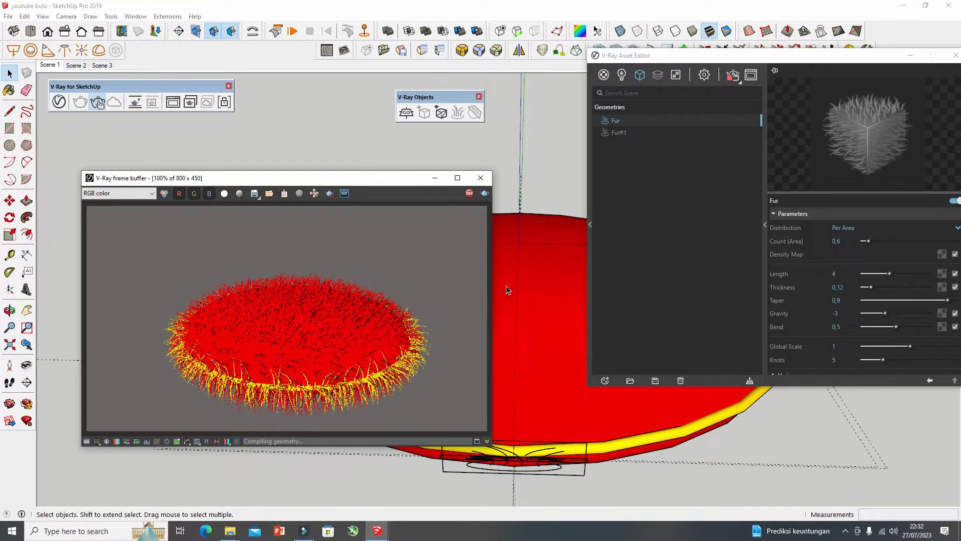
{"action": "left_click_drag", "start_coordinate": [408, 183], "coordinate": [398, 152]}
{"action": "left_click_drag", "start_coordinate": [655, 59], "coordinate": [591, 94]}
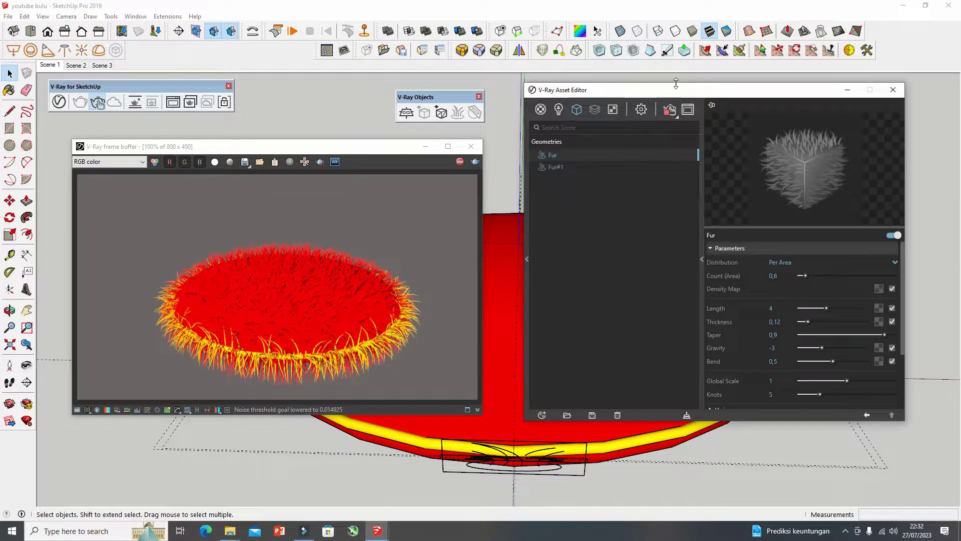
{"action": "left_click_drag", "start_coordinate": [680, 95], "coordinate": [649, 99]}
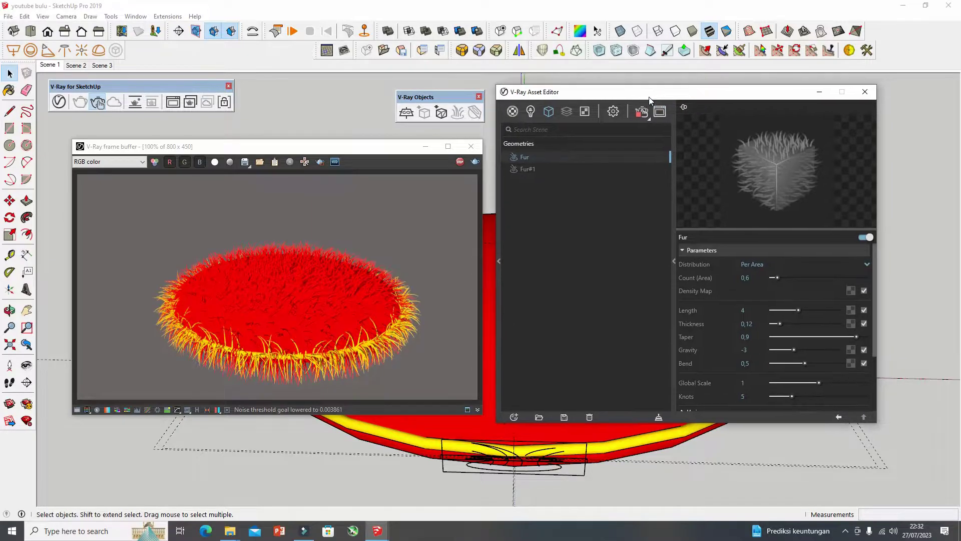
Step: Try Per Face, then set Per Area distribution with a fur count of 5
{"action": "left_click", "coordinate": [862, 266]}
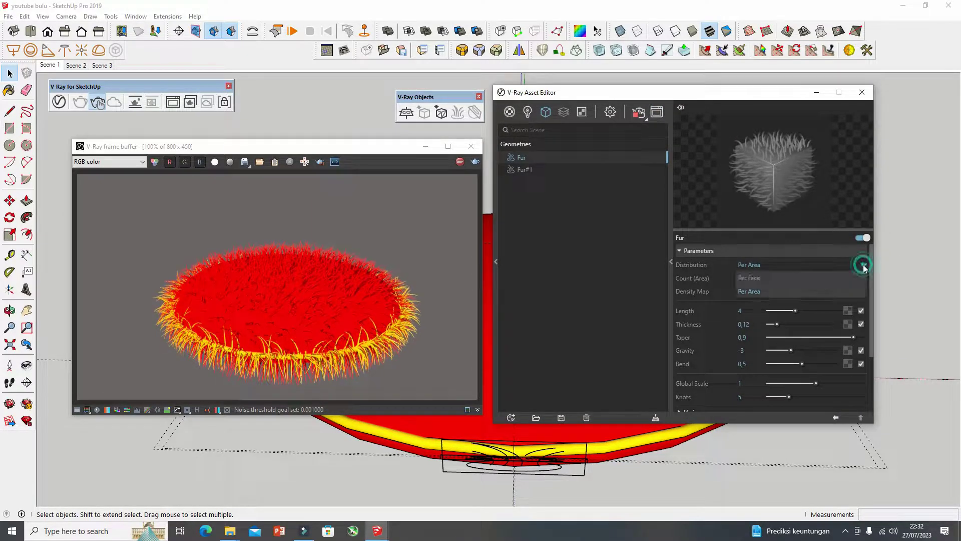
{"action": "left_click", "coordinate": [759, 278]}
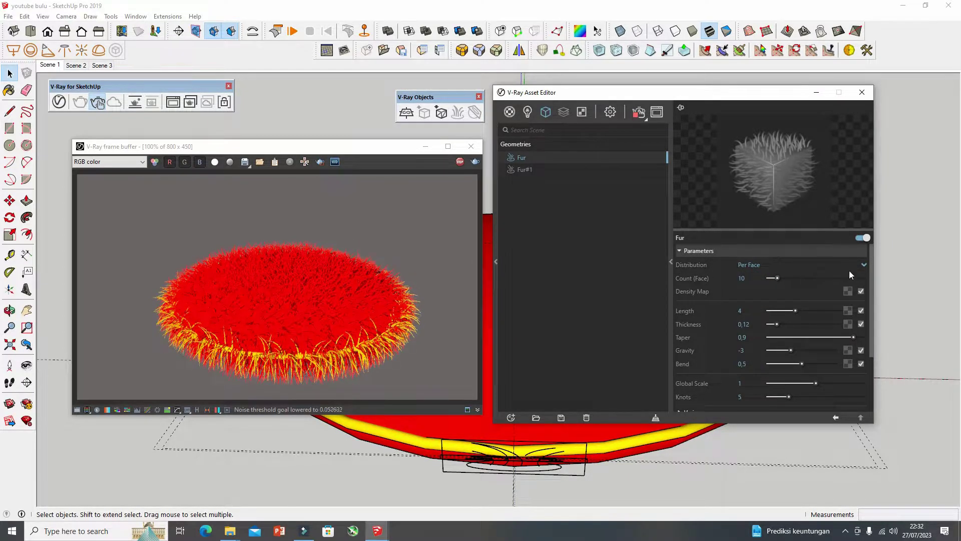
{"action": "left_click", "coordinate": [863, 265]}
{"action": "left_click", "coordinate": [753, 293]}
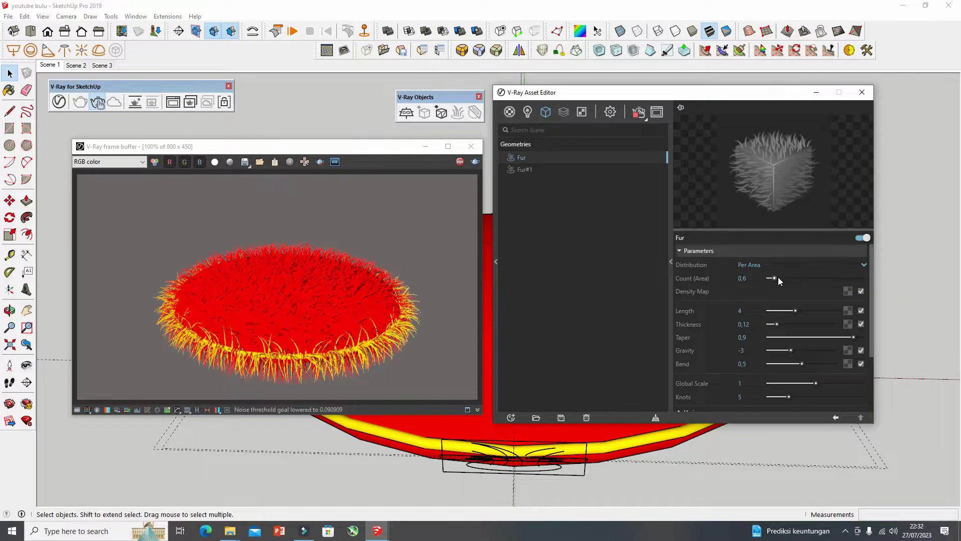
{"action": "left_click_drag", "start_coordinate": [777, 278], "coordinate": [797, 277]}
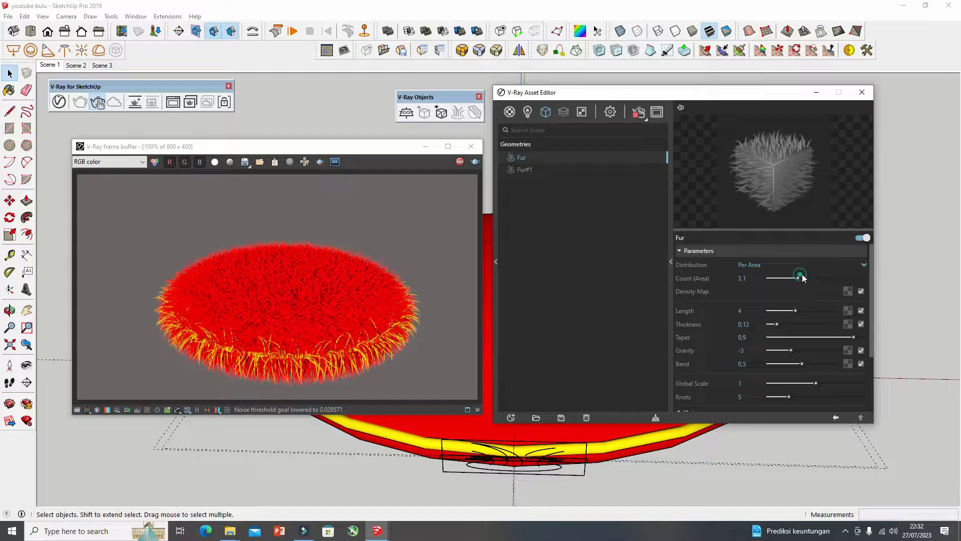
{"action": "left_click_drag", "start_coordinate": [800, 278], "coordinate": [806, 278]}
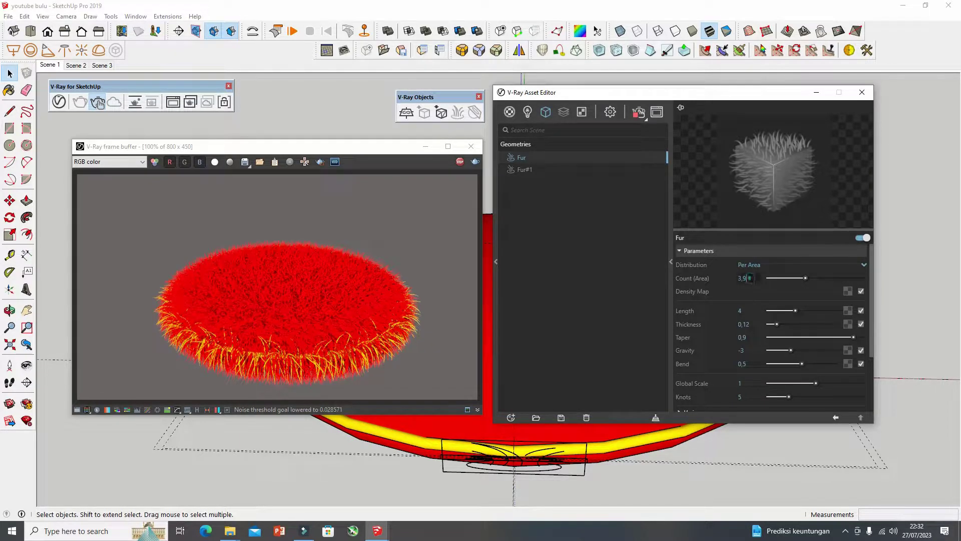
{"action": "key", "text": "BackSpace"}
{"action": "key", "text": "BackSpace"}
{"action": "key", "text": "BackSpace"}
{"action": "type", "text": "5"}
{"action": "key", "text": "Return"}
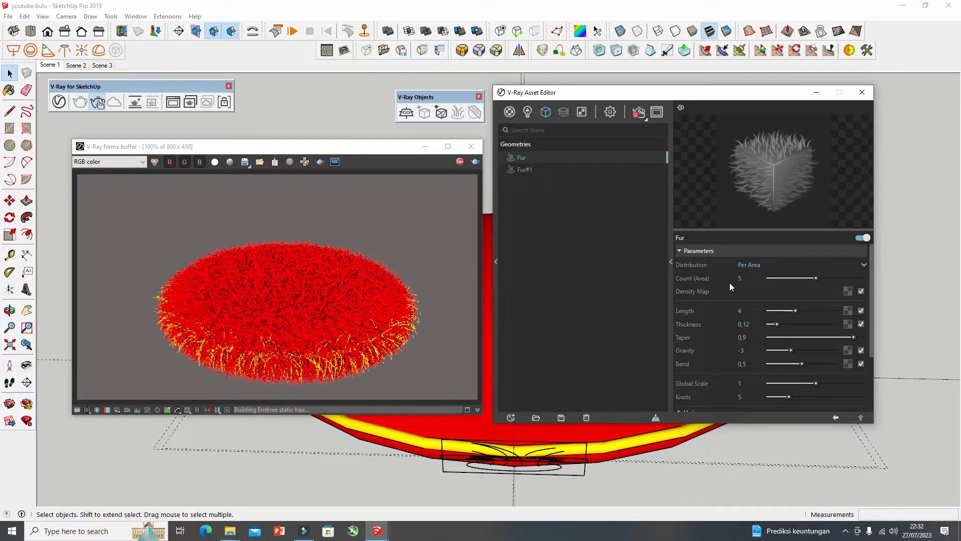
Step: Switch the fur to Per Face, count 50, and shorten length to about 1,29
{"action": "left_click", "coordinate": [758, 264]}
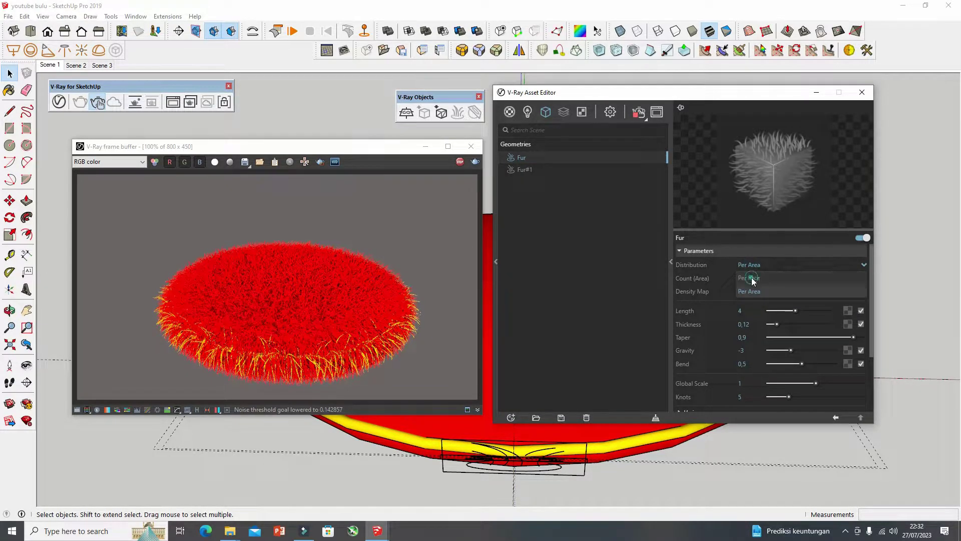
{"action": "left_click", "coordinate": [753, 277]}
{"action": "left_click_drag", "start_coordinate": [782, 278], "coordinate": [816, 278]}
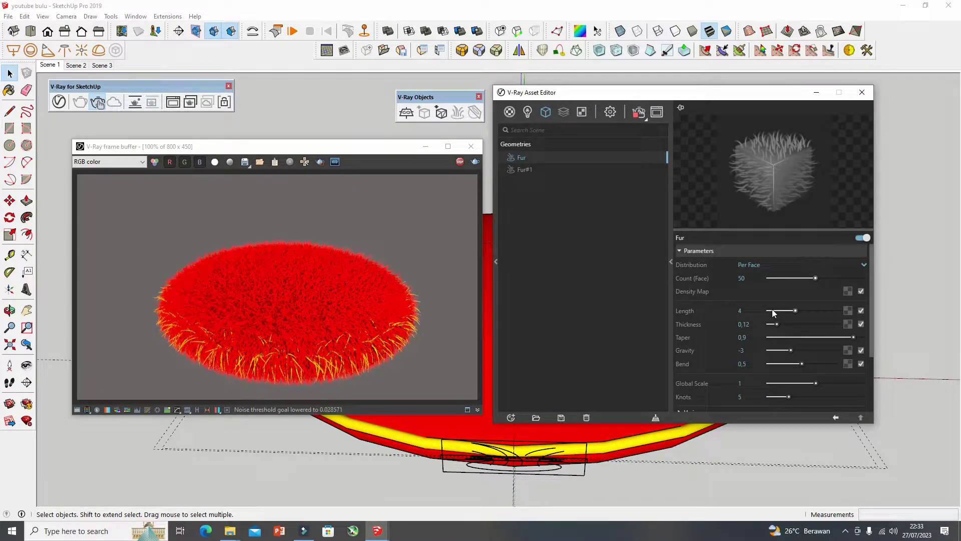
{"action": "left_click_drag", "start_coordinate": [795, 310], "coordinate": [778, 311]}
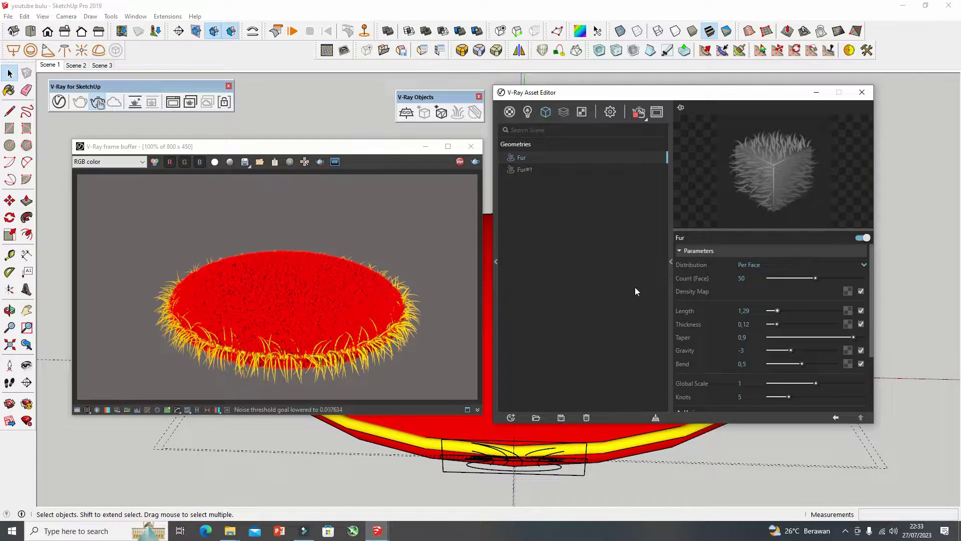
Step: Enter a fur Length of 1, after first trying 1,4, and let the render refresh
{"action": "double_click", "coordinate": [745, 310]}
{"action": "type", "text": "1,"}
{"action": "type", "text": "4"}
{"action": "double_click", "coordinate": [731, 311]}
{"action": "type", "text": "1"}
{"action": "key", "text": "Return"}
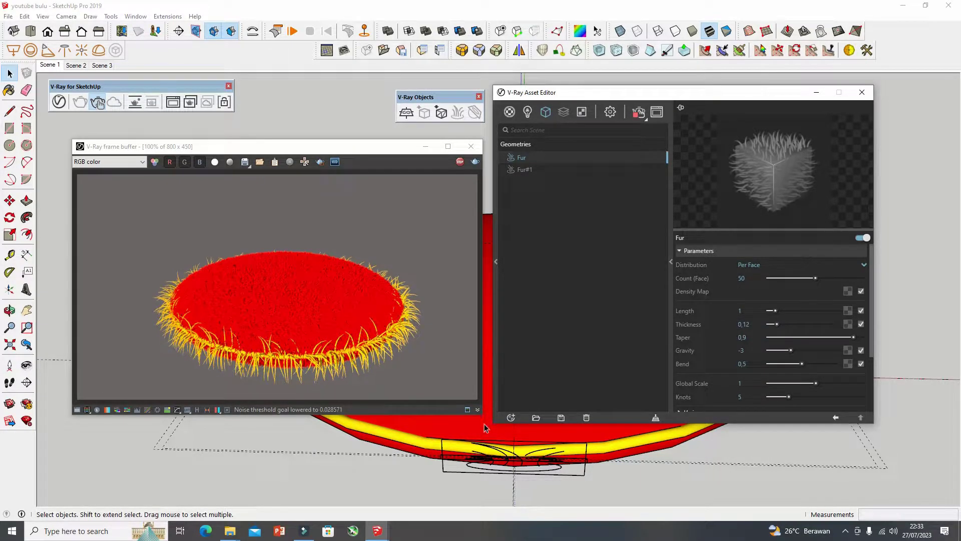
{"action": "scroll", "coordinate": [485, 425], "scroll_direction": "up", "scroll_amount": 1}
{"action": "scroll", "coordinate": [485, 423], "scroll_direction": "up", "scroll_amount": 1}
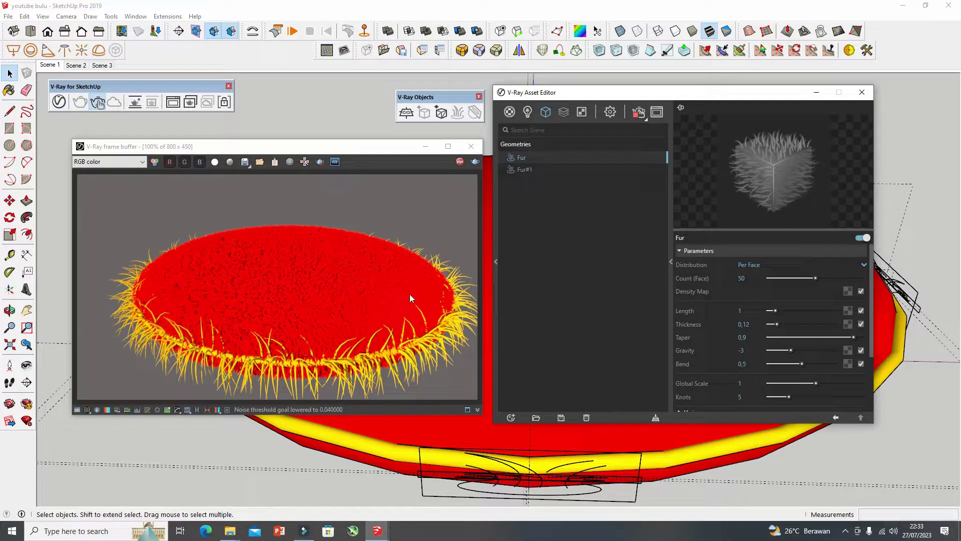
Step: Adjust the cushion fur thickness, trying about 0,24 before settling back on 0,17
{"action": "left_click_drag", "start_coordinate": [777, 325], "coordinate": [786, 326]}
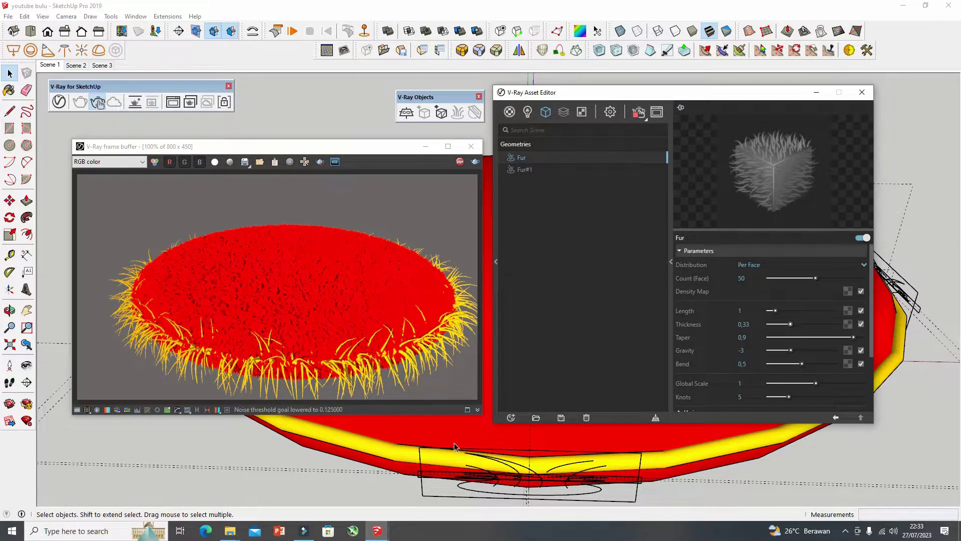
{"action": "scroll", "coordinate": [455, 443], "scroll_direction": "up", "scroll_amount": 3}
{"action": "scroll", "coordinate": [454, 443], "scroll_direction": "up", "scroll_amount": 3}
{"action": "scroll", "coordinate": [455, 442], "scroll_direction": "up", "scroll_amount": 2}
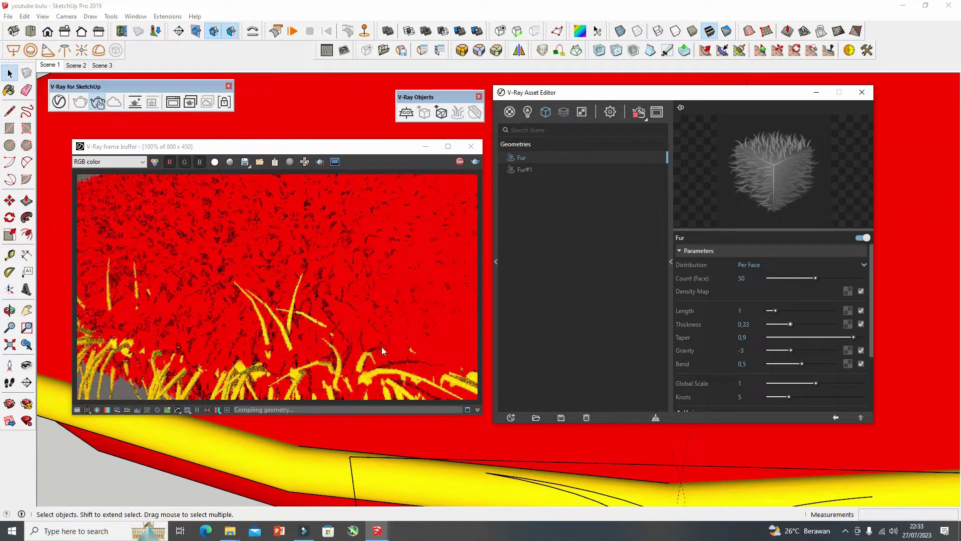
{"action": "scroll", "coordinate": [467, 431], "scroll_direction": "up", "scroll_amount": 2}
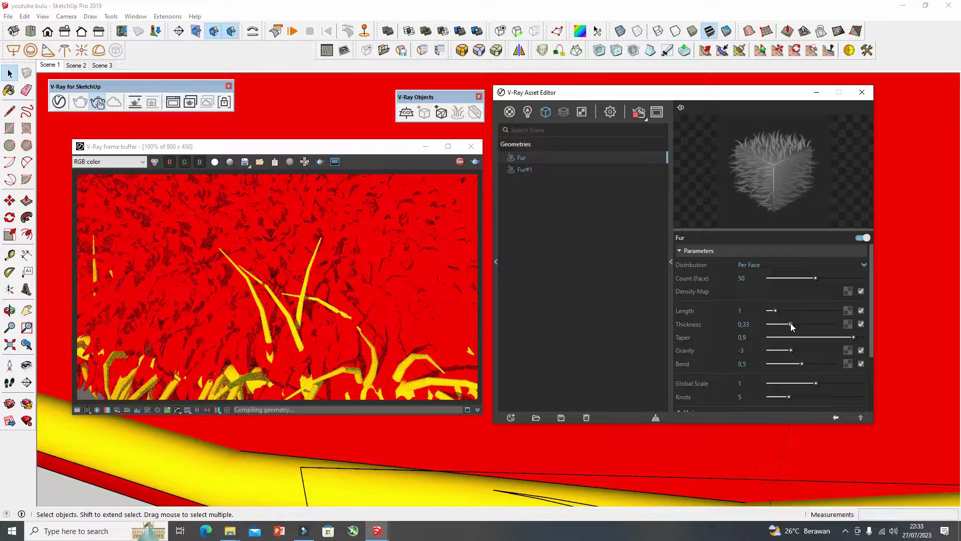
{"action": "left_click_drag", "start_coordinate": [785, 325], "coordinate": [779, 324]}
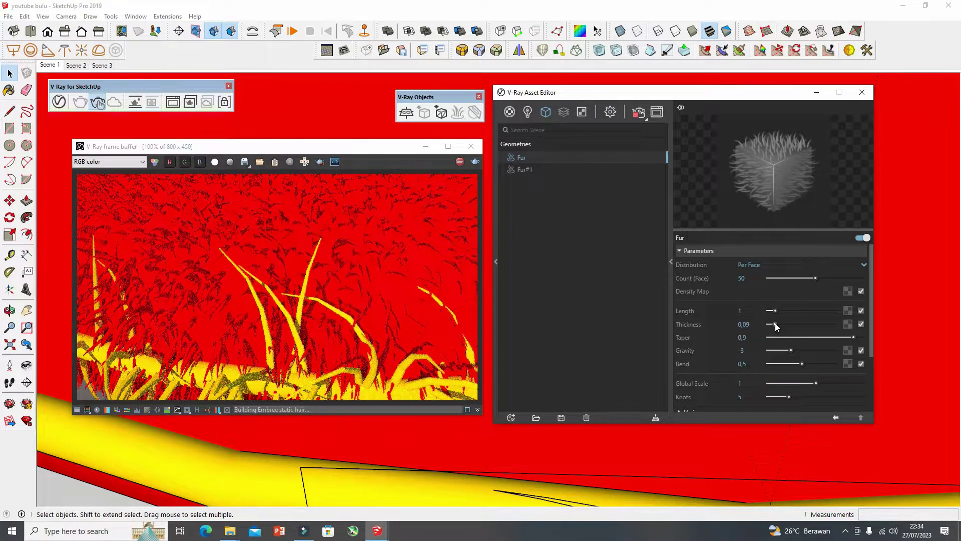
{"action": "left_click_drag", "start_coordinate": [776, 324], "coordinate": [773, 325]}
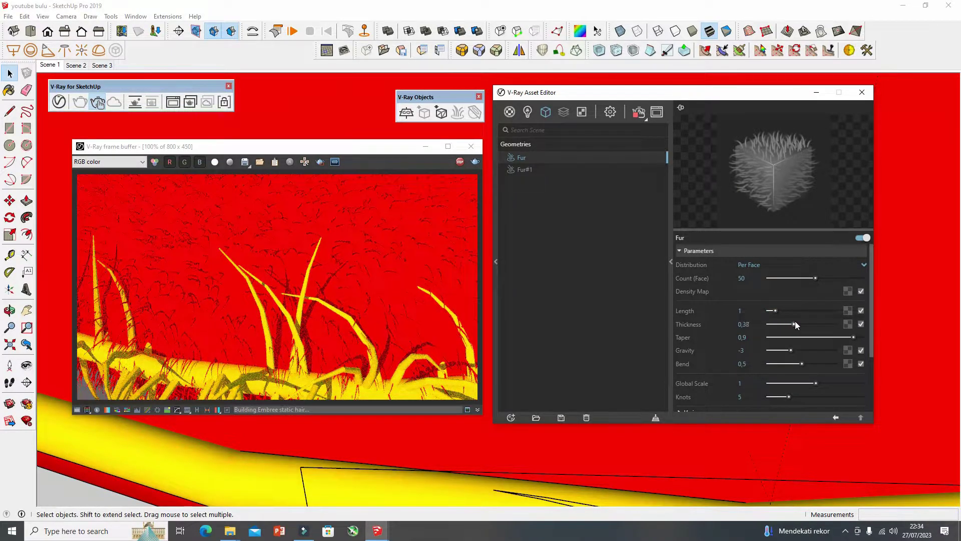
{"action": "left_click_drag", "start_coordinate": [797, 323], "coordinate": [781, 324]}
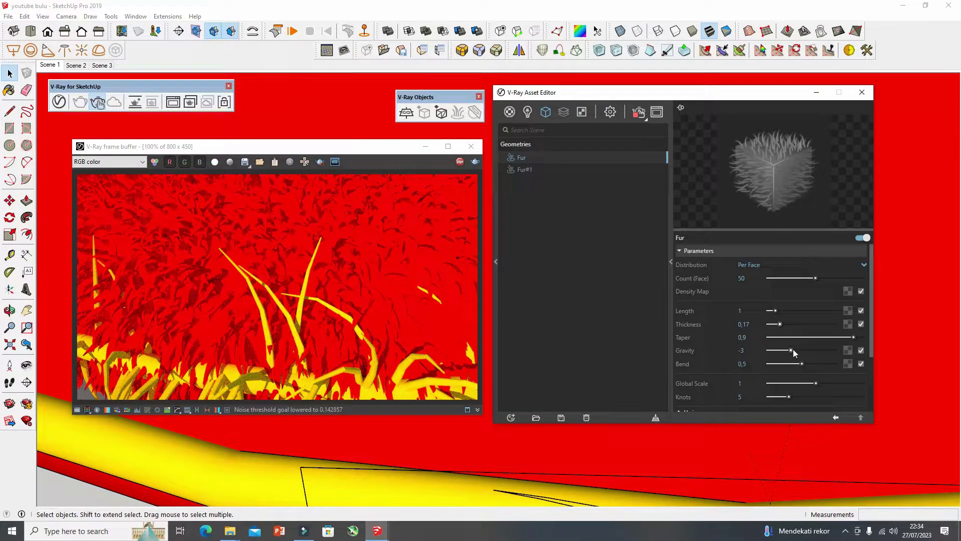
Step: Set fur gravity to -0,1, thickness to 0,08 and taper to 0,5, then orbit to preview
{"action": "left_click_drag", "start_coordinate": [792, 350], "coordinate": [822, 350]}
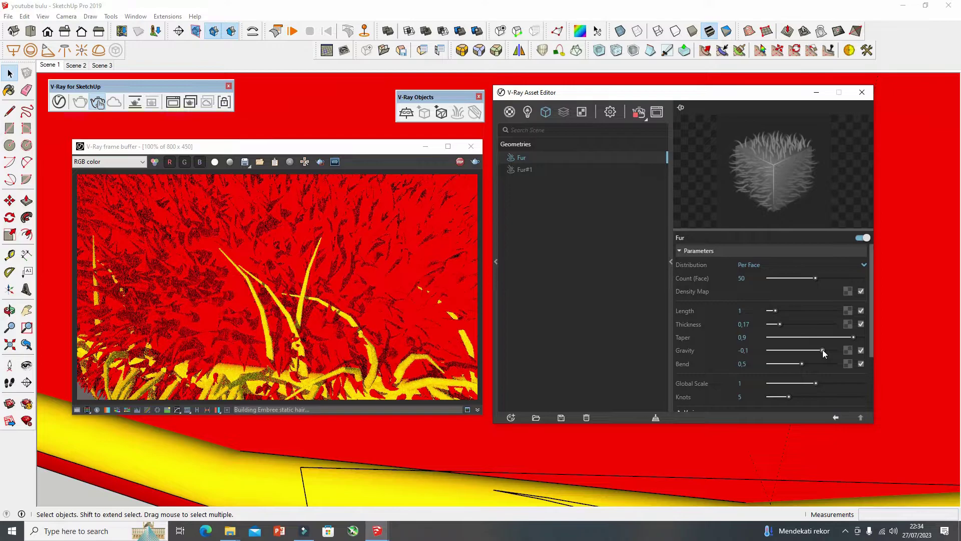
{"action": "scroll", "coordinate": [412, 454], "scroll_direction": "down", "scroll_amount": 3}
{"action": "scroll", "coordinate": [397, 450], "scroll_direction": "down", "scroll_amount": 2}
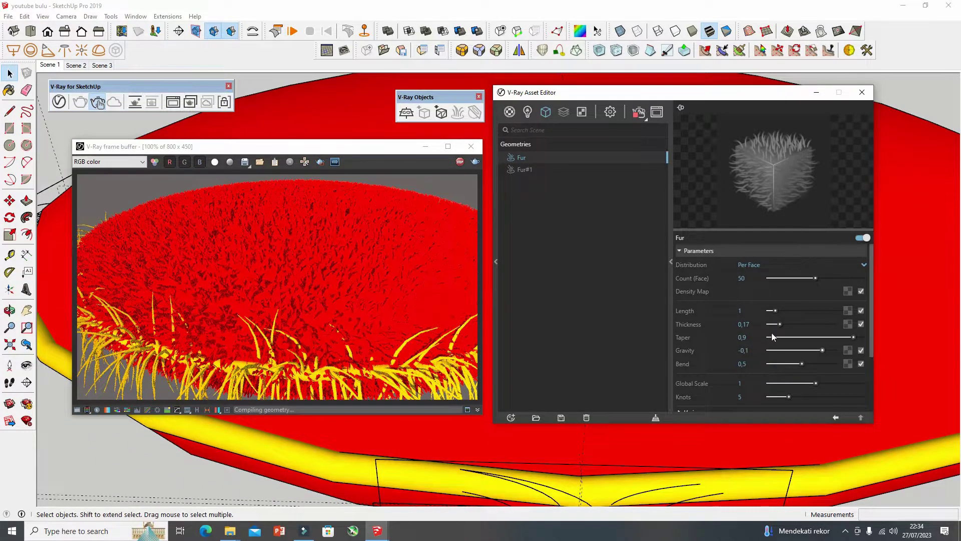
{"action": "left_click_drag", "start_coordinate": [778, 325], "coordinate": [774, 324]}
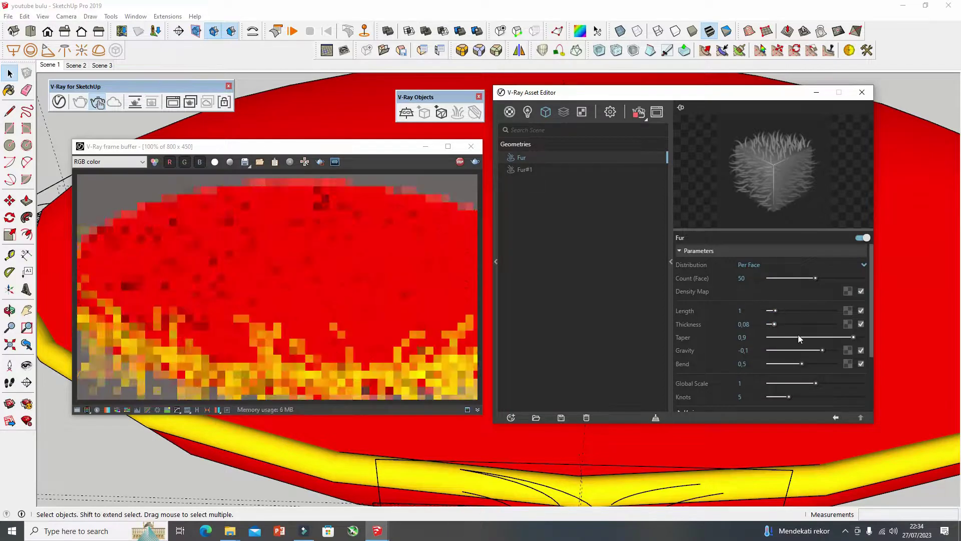
{"action": "left_click_drag", "start_coordinate": [841, 337], "coordinate": [830, 338]}
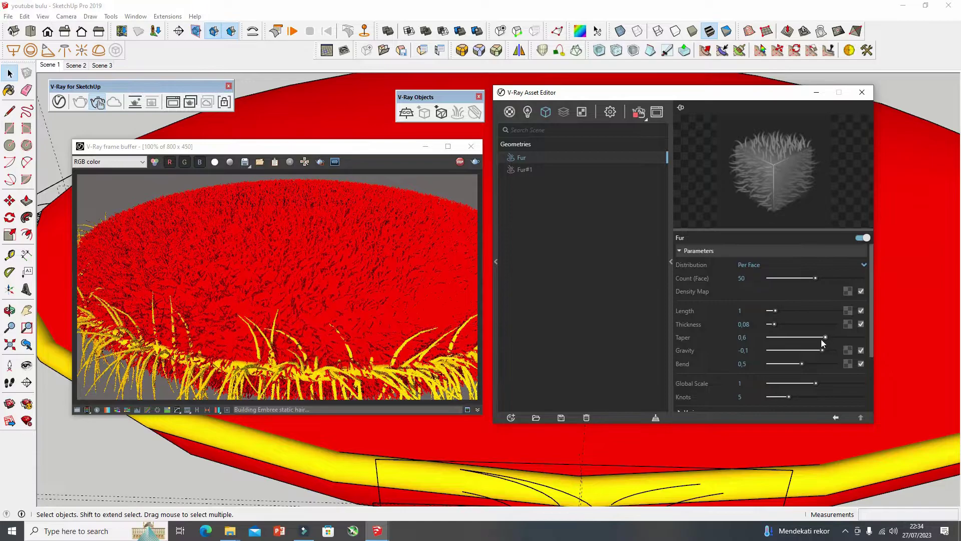
{"action": "left_click_drag", "start_coordinate": [828, 338], "coordinate": [818, 338]}
{"action": "middle_click_drag", "start_coordinate": [330, 465], "coordinate": [432, 411]}
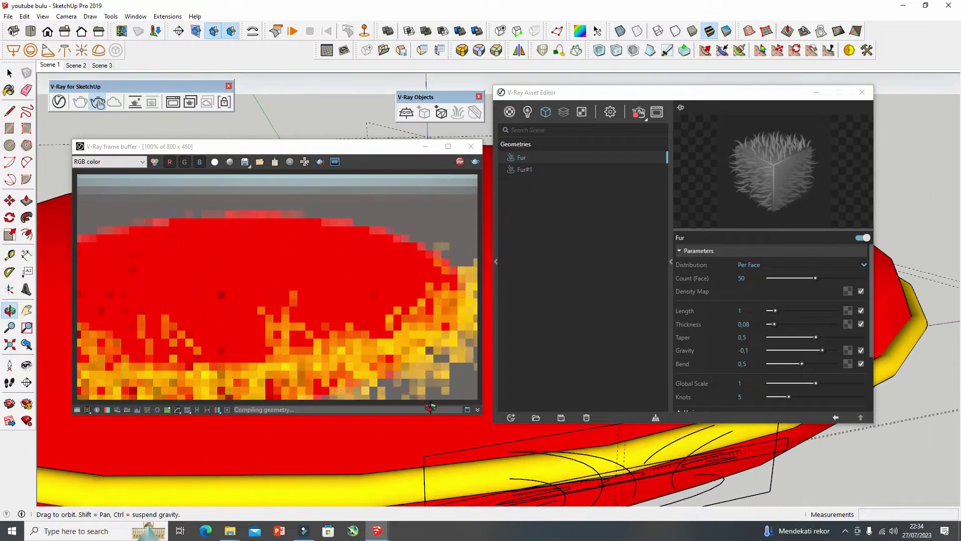
{"action": "mouse_move", "coordinate": [486, 428]}
{"action": "middle_mouse_down"}
{"action": "mouse_move", "coordinate": [244, 458]}
{"action": "mouse_move", "coordinate": [299, 455]}
{"action": "middle_mouse_up"}
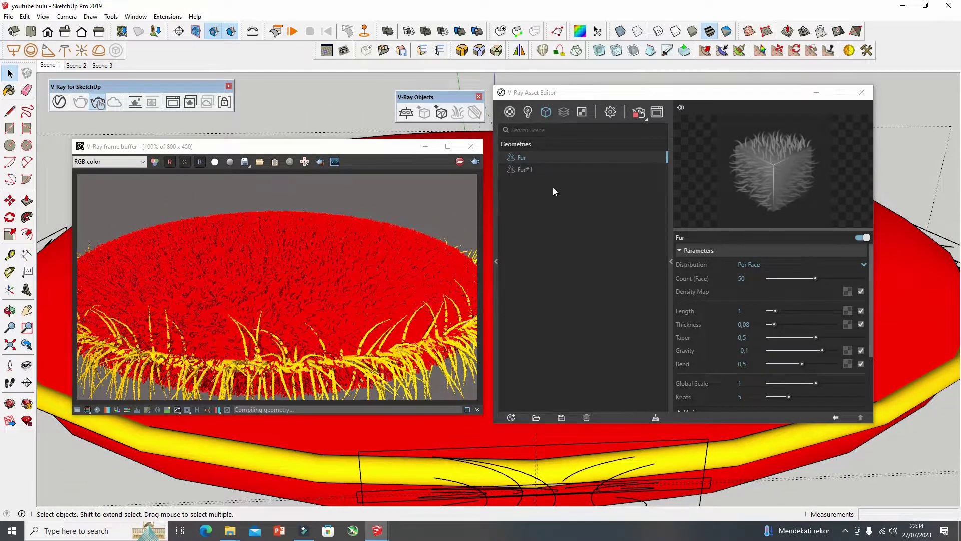
Step: Toggle the cushion fur off and on, shorten its length to 0,53, and raise the per-face count to 91
{"action": "left_click", "coordinate": [511, 158]}
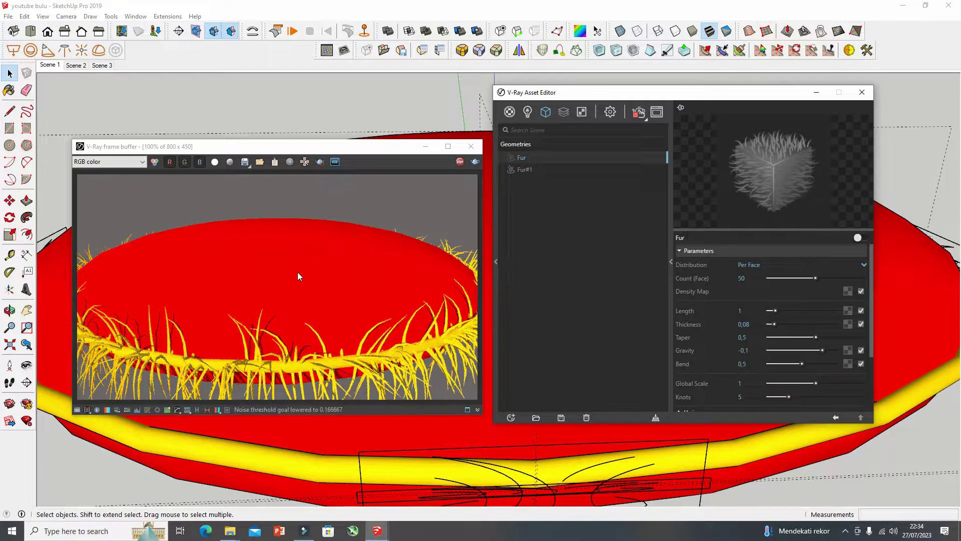
{"action": "left_click", "coordinate": [511, 159]}
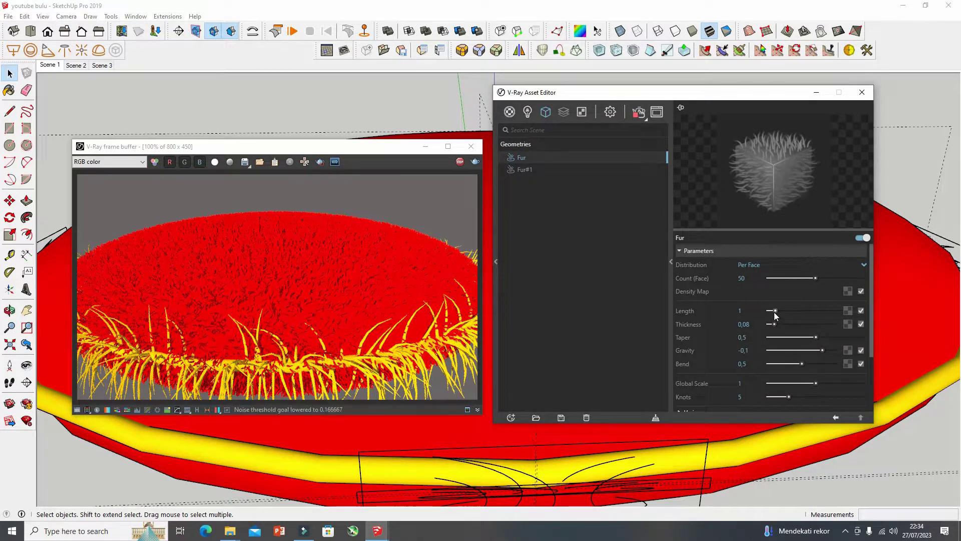
{"action": "left_click_drag", "start_coordinate": [775, 311], "coordinate": [772, 311]}
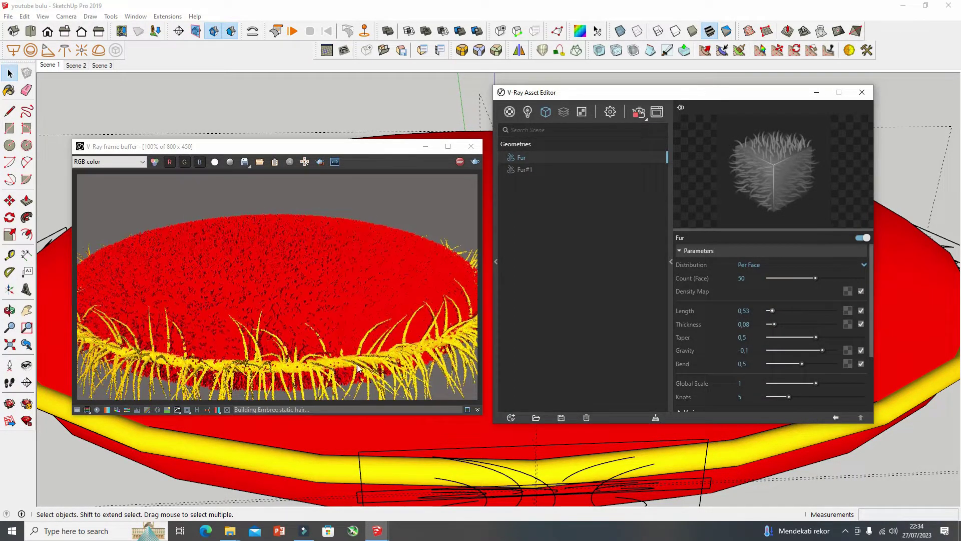
{"action": "left_click_drag", "start_coordinate": [815, 276], "coordinate": [875, 277]}
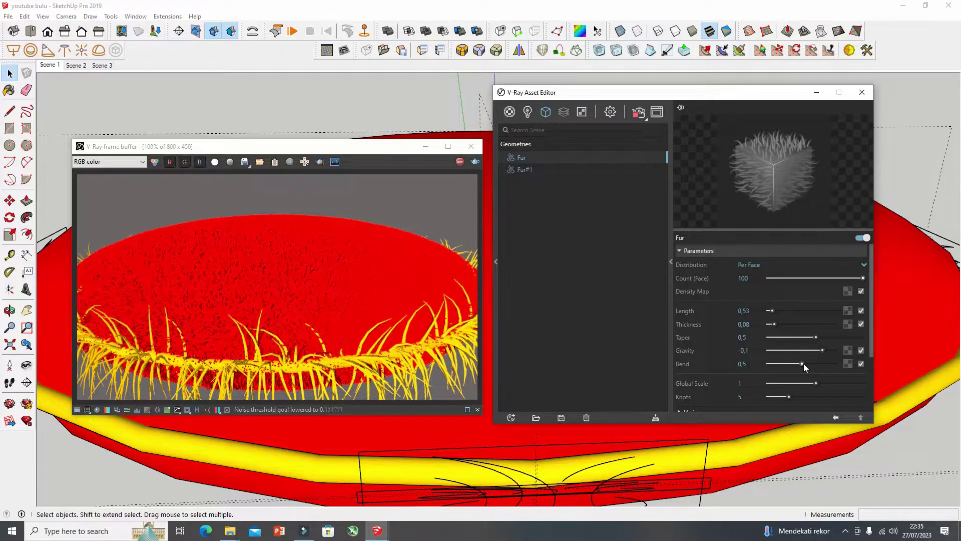
Step: Set the fur bend to 0.8 and gravity to -4.1 so strands droop
{"action": "left_click_drag", "start_coordinate": [803, 363], "coordinate": [782, 363]}
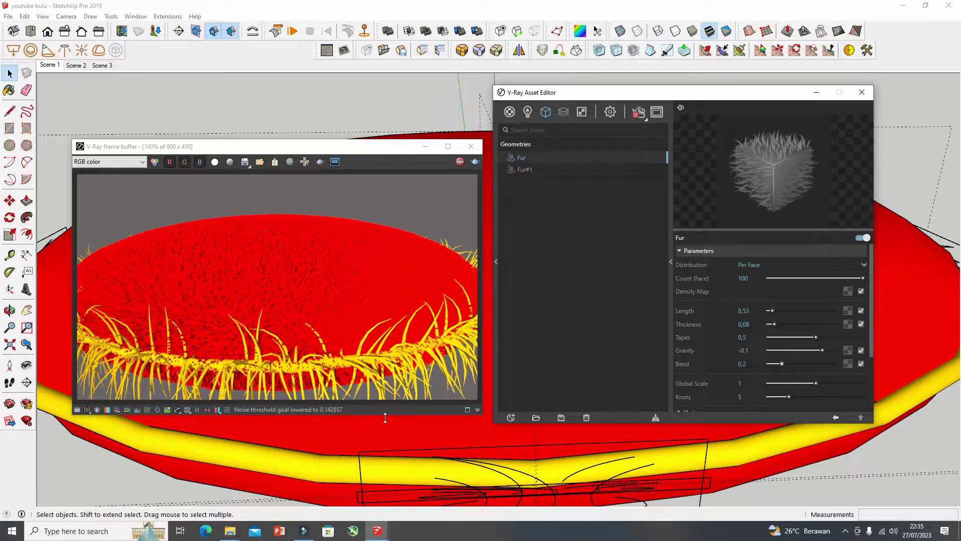
{"action": "scroll", "coordinate": [368, 430], "scroll_direction": "up", "scroll_amount": 4}
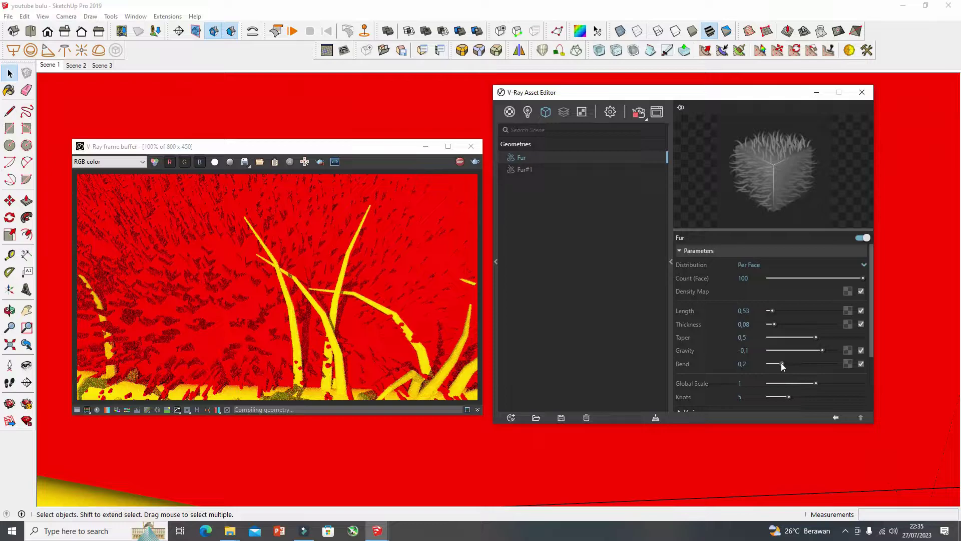
{"action": "mouse_move", "coordinate": [783, 364]}
{"action": "left_mouse_down"}
{"action": "mouse_move", "coordinate": [768, 365]}
{"action": "mouse_move", "coordinate": [822, 364]}
{"action": "left_mouse_up"}
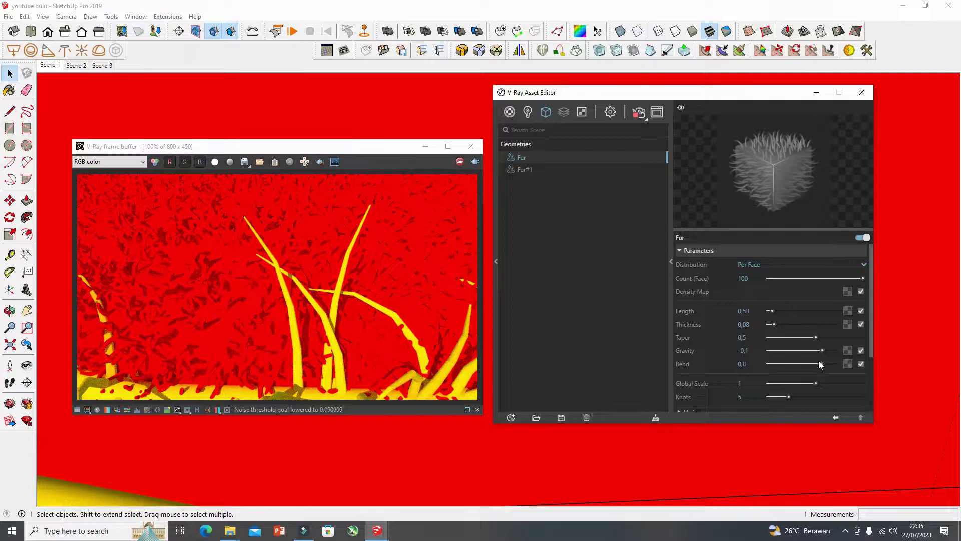
{"action": "left_click_drag", "start_coordinate": [824, 350], "coordinate": [779, 350]}
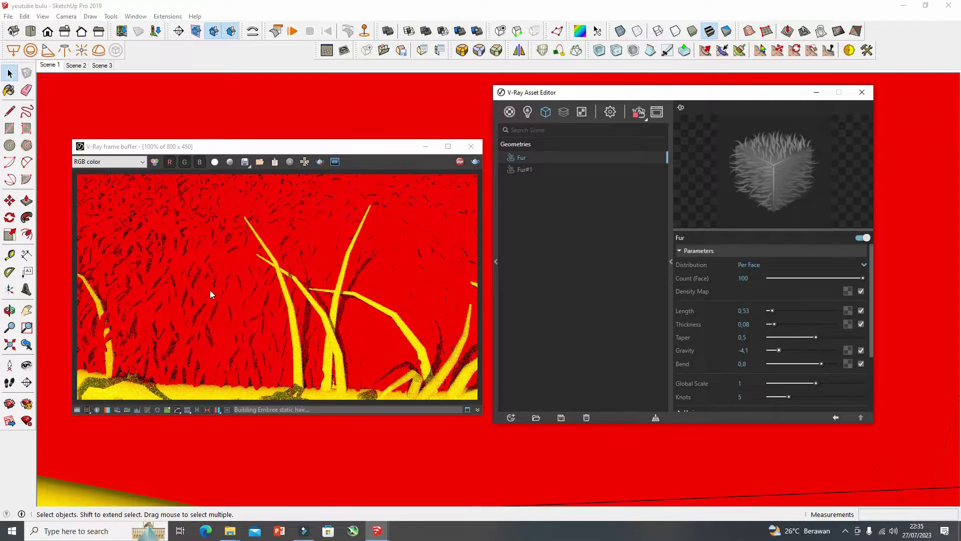
Step: Zoom out and orbit to frame the whole furry red cushion
{"action": "scroll", "coordinate": [275, 326], "scroll_direction": "down", "scroll_amount": 3}
{"action": "scroll", "coordinate": [279, 339], "scroll_direction": "up", "scroll_amount": 2}
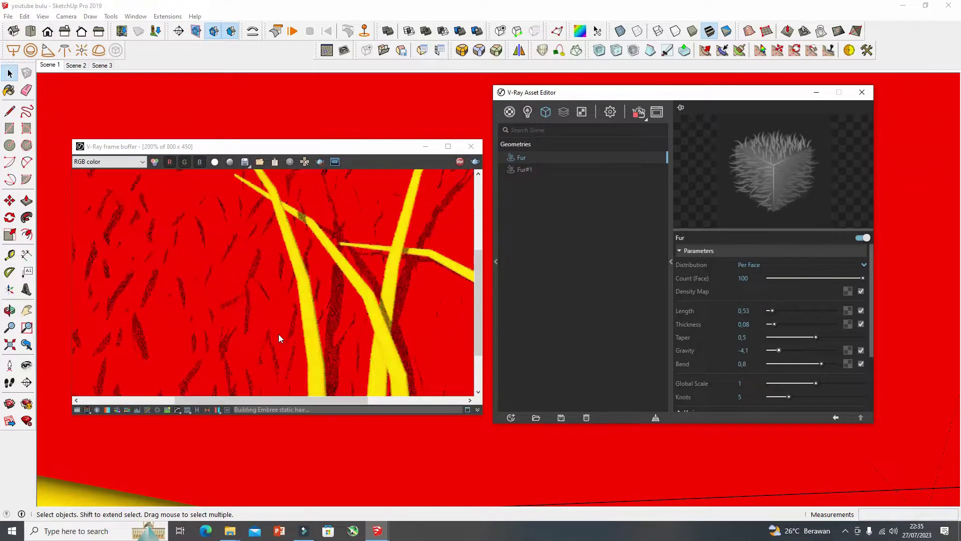
{"action": "scroll", "coordinate": [401, 446], "scroll_direction": "down", "scroll_amount": 1}
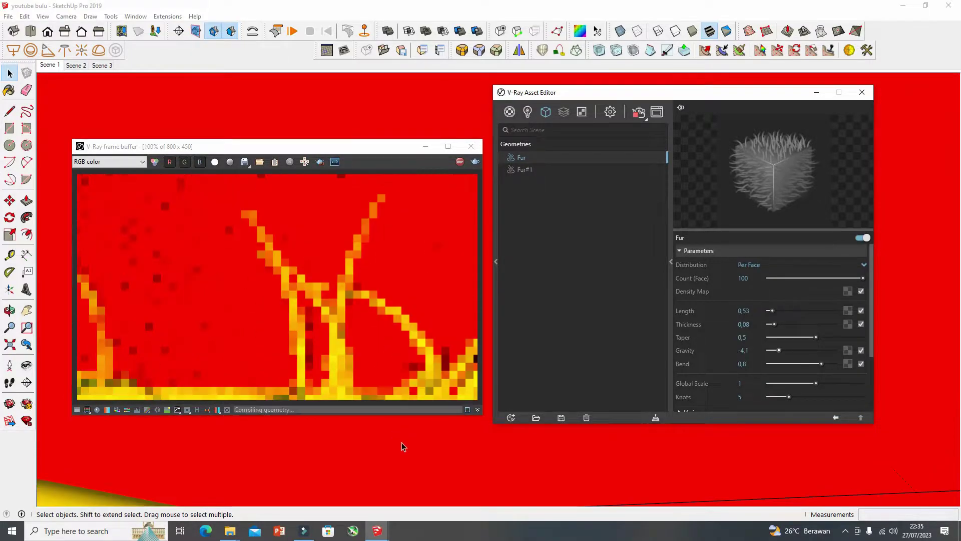
{"action": "scroll", "coordinate": [403, 445], "scroll_direction": "down", "scroll_amount": 1}
{"action": "scroll", "coordinate": [404, 444], "scroll_direction": "down", "scroll_amount": 2}
{"action": "scroll", "coordinate": [406, 440], "scroll_direction": "down", "scroll_amount": 1}
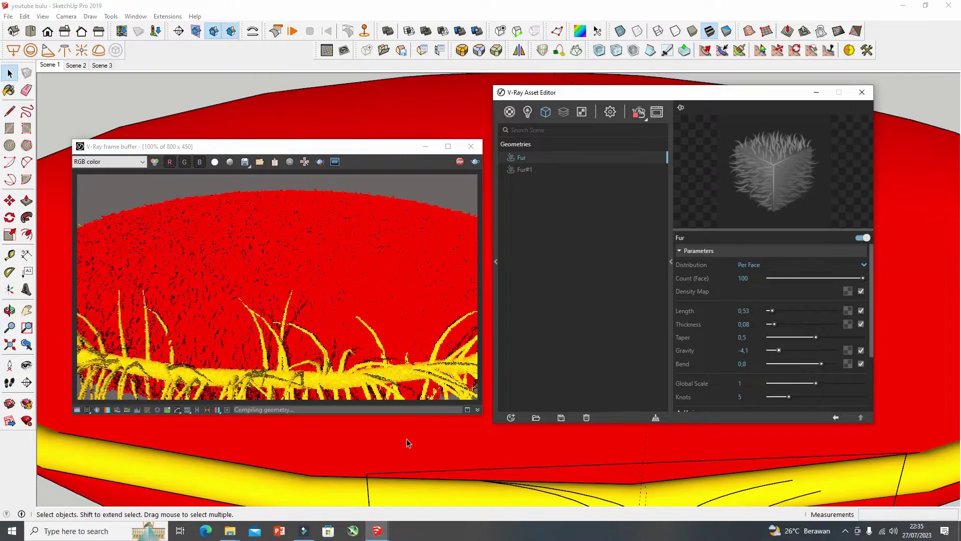
{"action": "scroll", "coordinate": [407, 439], "scroll_direction": "down", "scroll_amount": 1}
{"action": "scroll", "coordinate": [408, 439], "scroll_direction": "down", "scroll_amount": 1}
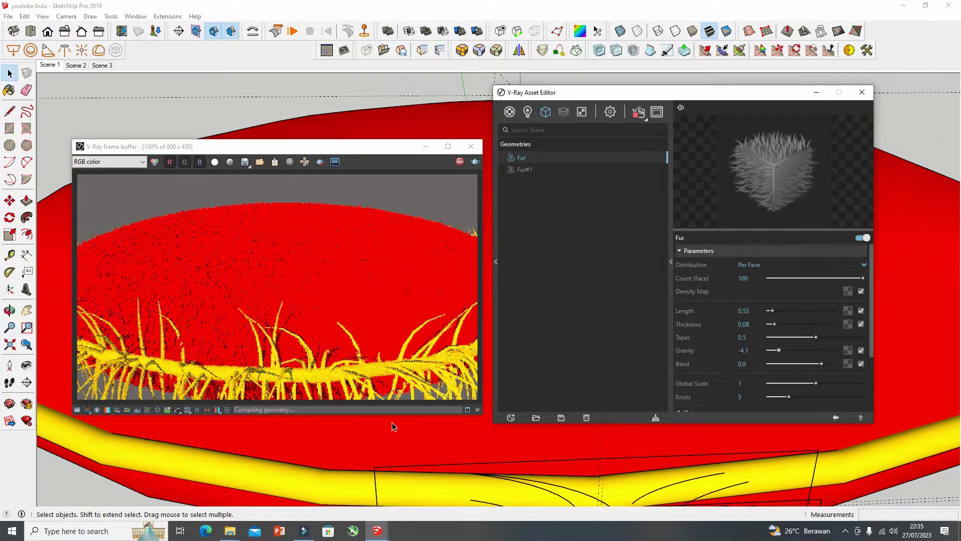
{"action": "mouse_move", "coordinate": [420, 478]}
{"action": "middle_mouse_down"}
{"action": "mouse_move", "coordinate": [461, 424]}
{"action": "mouse_move", "coordinate": [435, 408]}
{"action": "middle_mouse_up"}
{"action": "scroll", "coordinate": [453, 443], "scroll_direction": "down", "scroll_amount": 1}
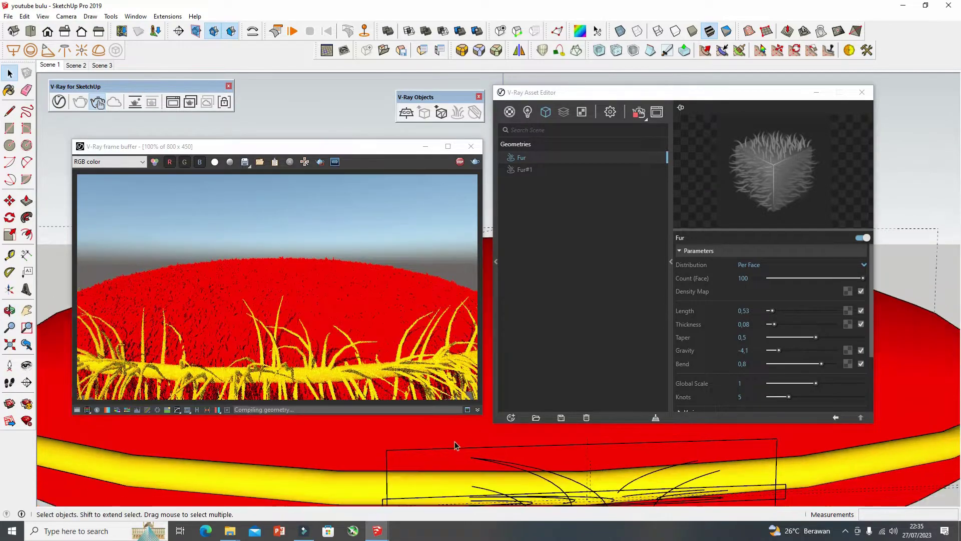
{"action": "scroll", "coordinate": [451, 443], "scroll_direction": "down", "scroll_amount": 1}
{"action": "scroll", "coordinate": [436, 436], "scroll_direction": "down", "scroll_amount": 1}
{"action": "scroll", "coordinate": [435, 425], "scroll_direction": "down", "scroll_amount": 2}
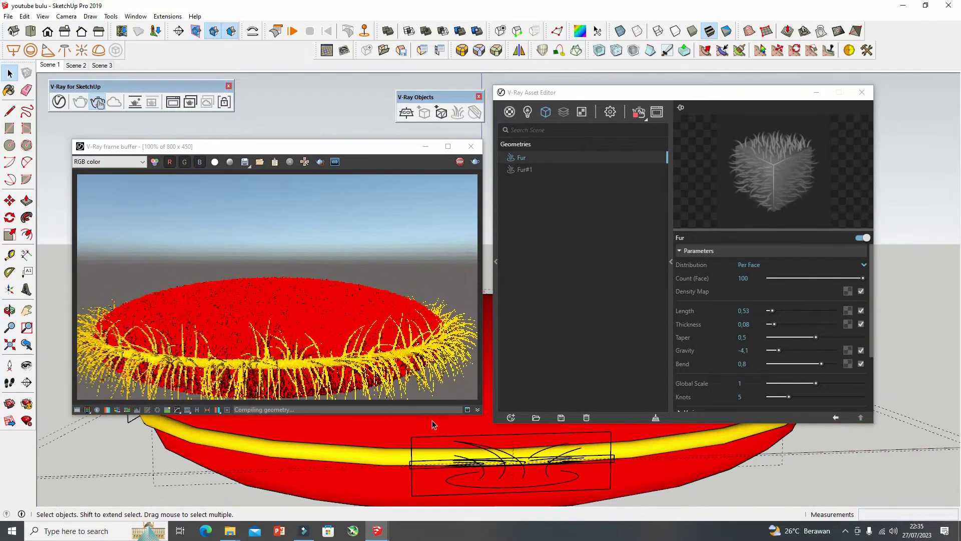
{"action": "scroll", "coordinate": [432, 420], "scroll_direction": "down", "scroll_amount": 1}
Step: Move the V-Ray Asset Editor aside, pan the cushion upward, and move the editor back
{"action": "left_click_drag", "start_coordinate": [621, 96], "coordinate": [724, 92]}
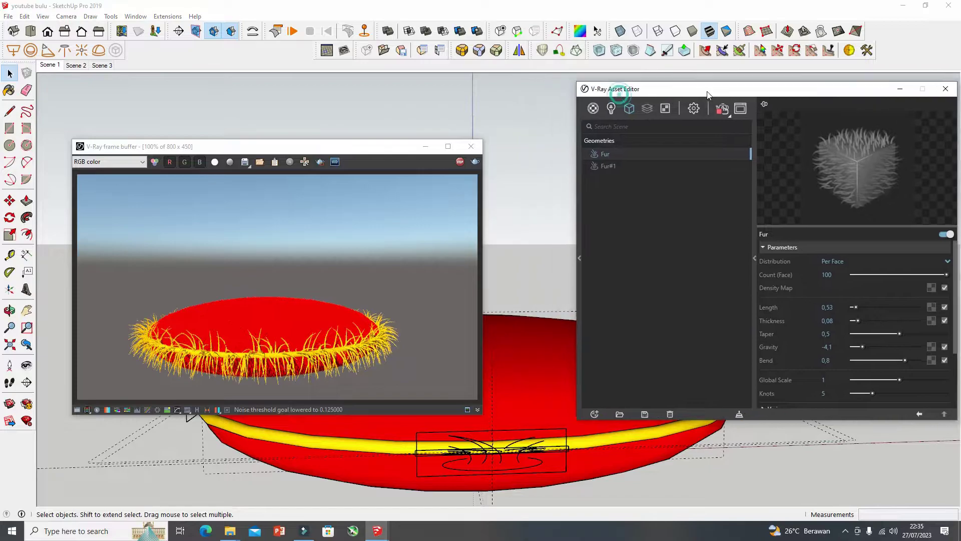
{"action": "left_click", "coordinate": [27, 311]}
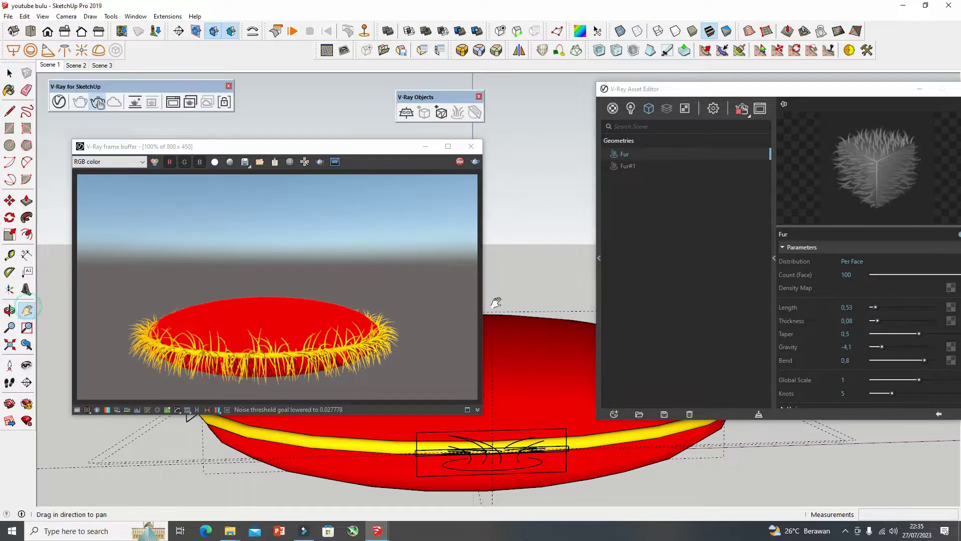
{"action": "left_click_drag", "start_coordinate": [493, 303], "coordinate": [504, 256]}
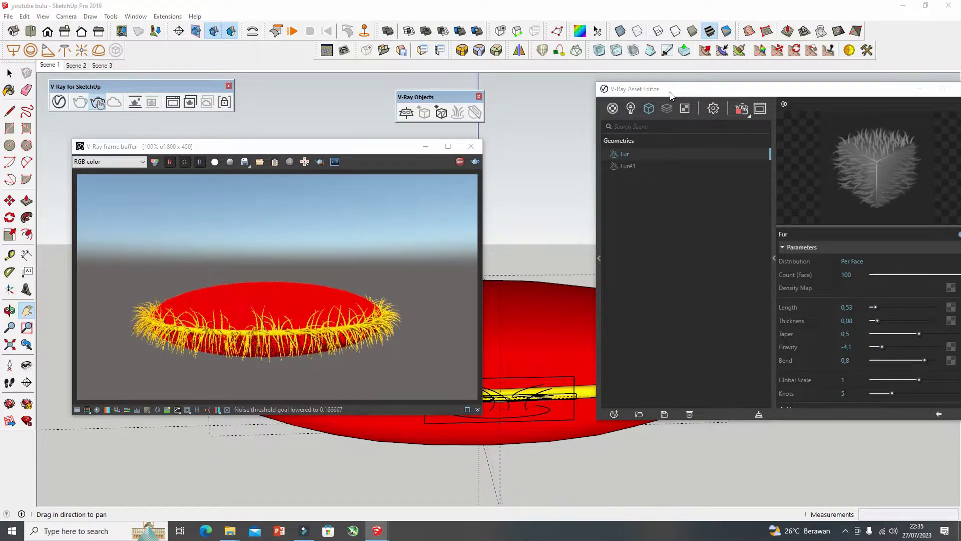
{"action": "left_click_drag", "start_coordinate": [667, 94], "coordinate": [570, 119]}
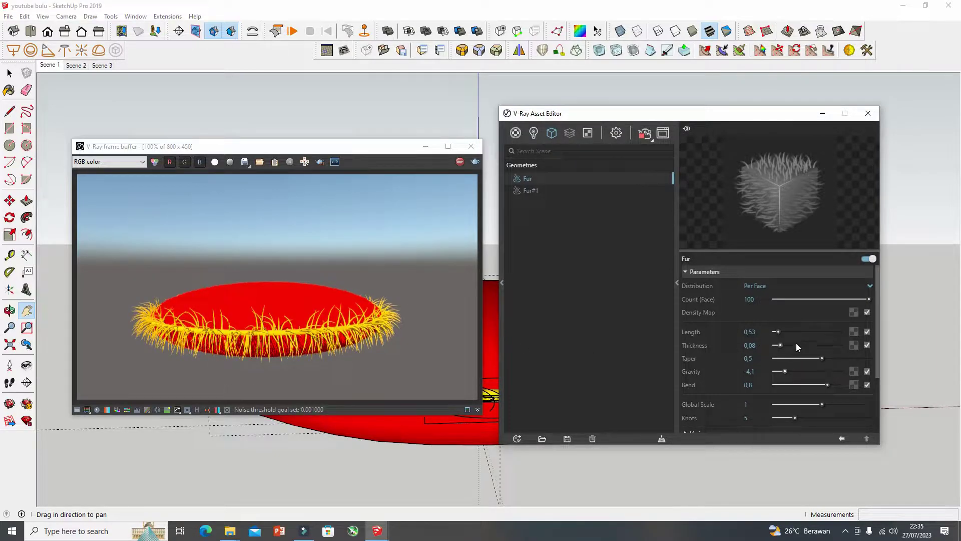
Step: Set the fur length to 1.22 and Count (Face) to 200, then reframe the cushion from above
{"action": "left_click", "coordinate": [779, 332]}
{"action": "left_click", "coordinate": [782, 331]}
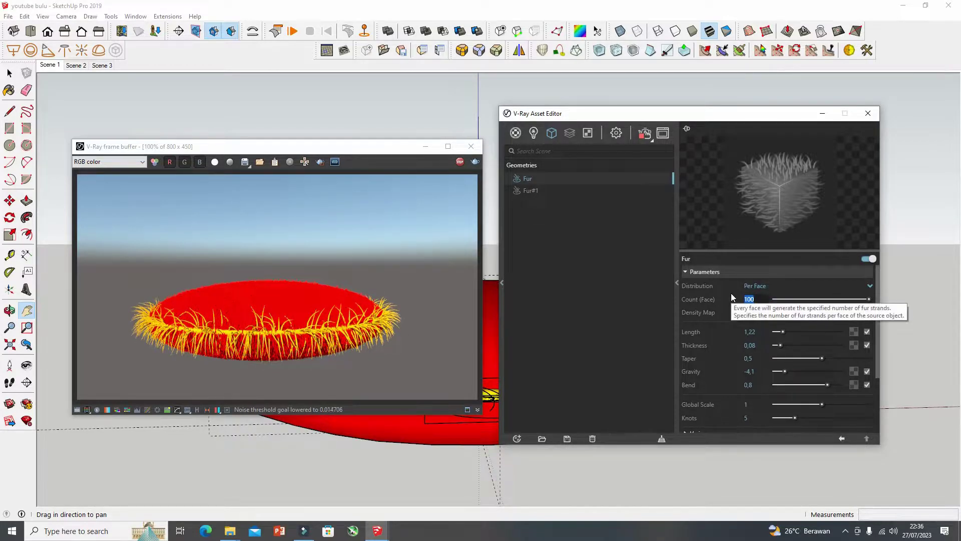
{"action": "type", "text": "200"}
{"action": "key", "text": "Return"}
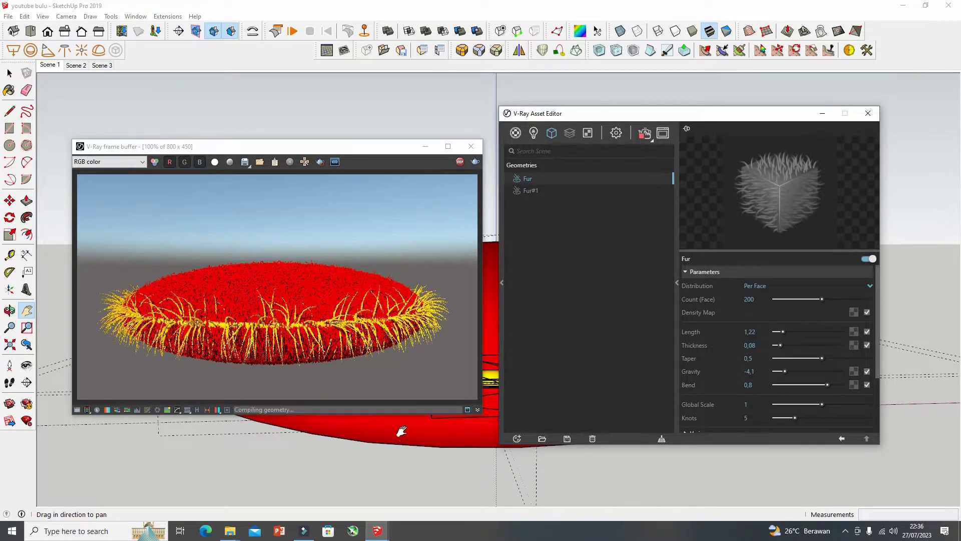
{"action": "middle_click_drag", "start_coordinate": [430, 439], "coordinate": [429, 461]}
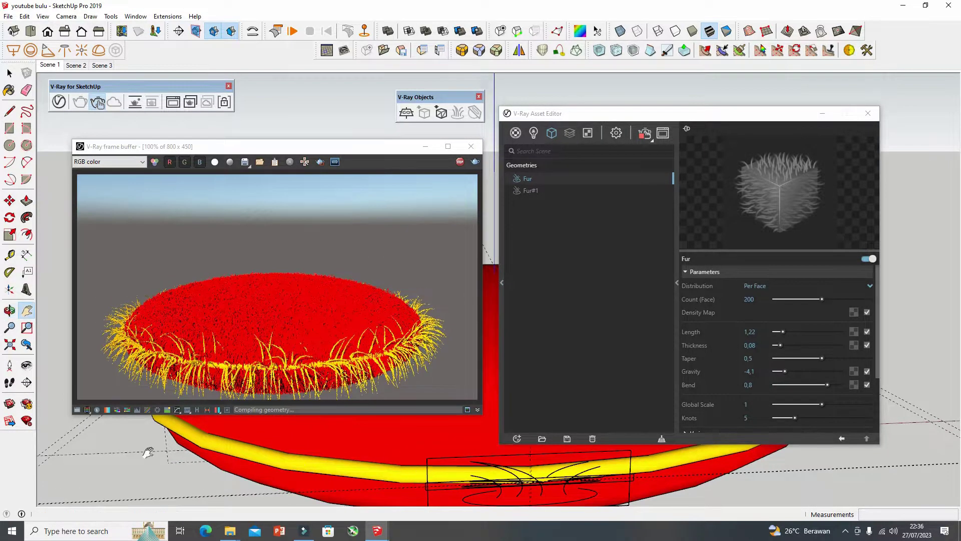
{"action": "left_click", "coordinate": [27, 311]}
{"action": "left_click_drag", "start_coordinate": [378, 457], "coordinate": [378, 428]}
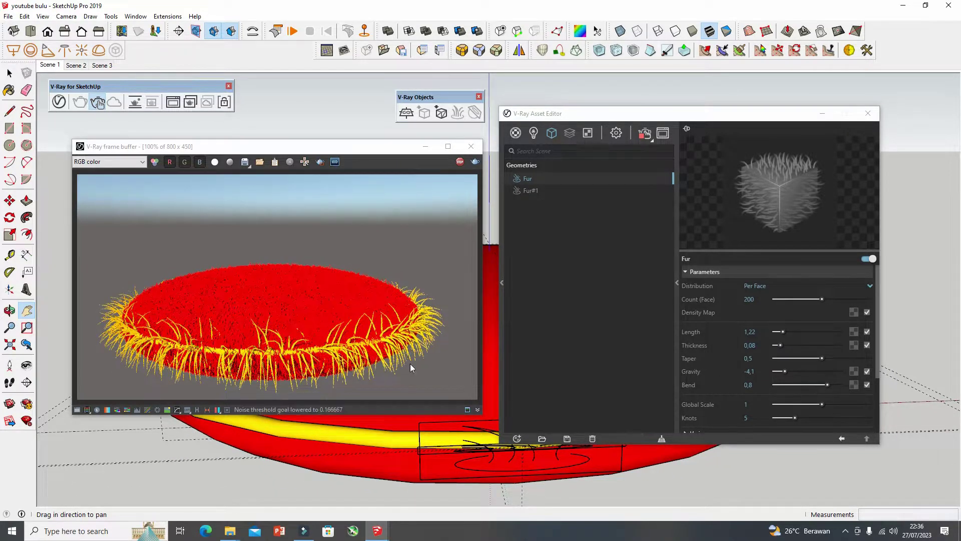
Step: Show Fur#1's settings and set its distribution to Per Face with 10 strands
{"action": "left_click", "coordinate": [530, 192]}
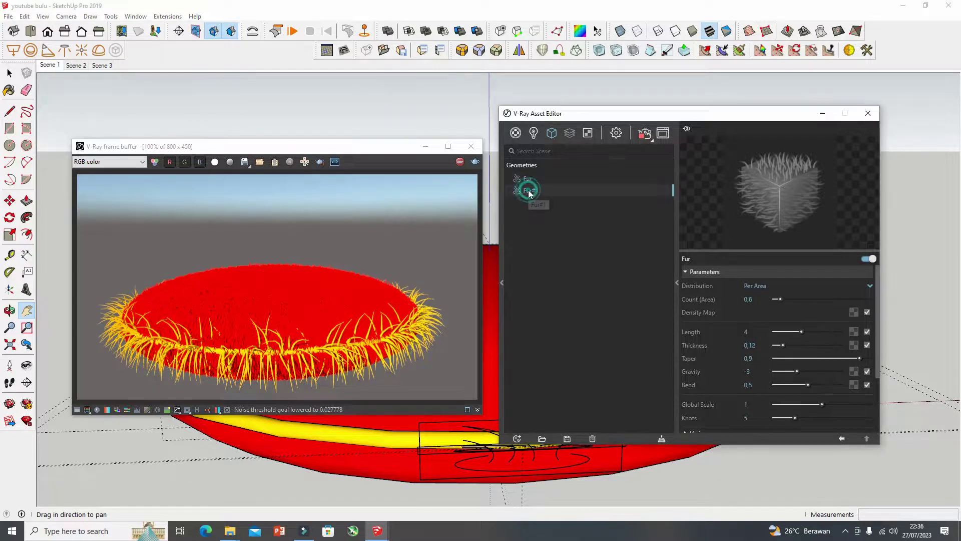
{"action": "left_click", "coordinate": [530, 191]}
{"action": "left_click", "coordinate": [770, 286]}
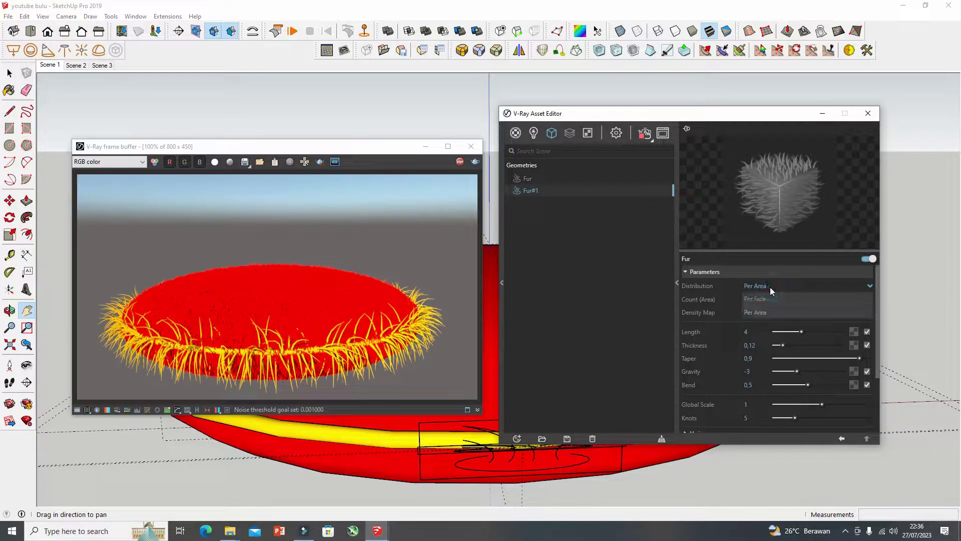
{"action": "left_click", "coordinate": [762, 296]}
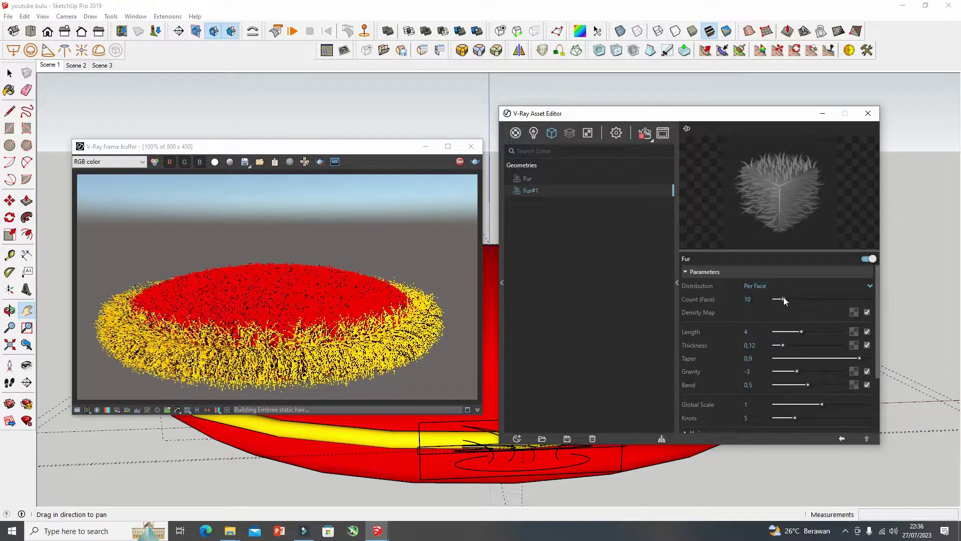
{"action": "mouse_move", "coordinate": [783, 299]}
{"action": "left_mouse_down"}
{"action": "mouse_move", "coordinate": [794, 299]}
{"action": "mouse_move", "coordinate": [775, 299]}
{"action": "left_mouse_up"}
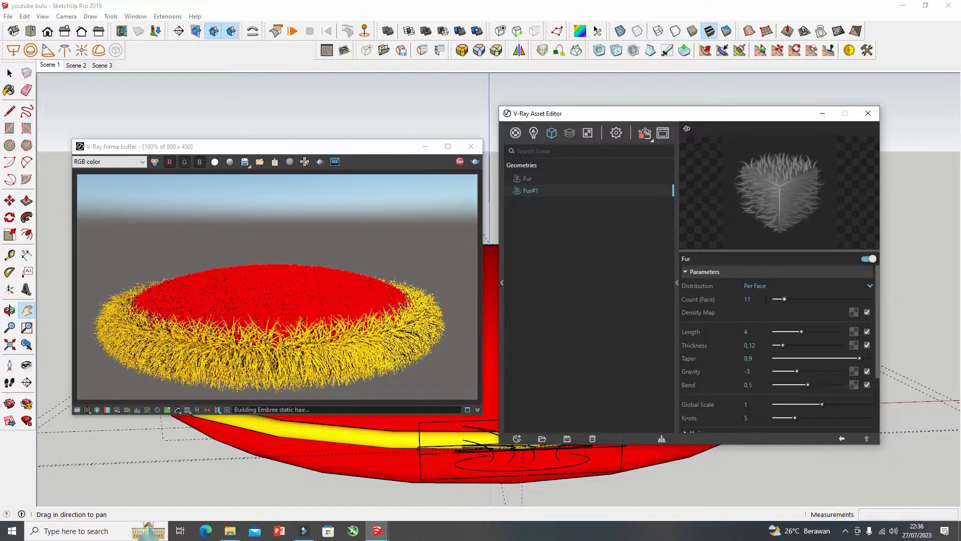
{"action": "double_click", "coordinate": [748, 299]}
{"action": "type", "text": "10"}
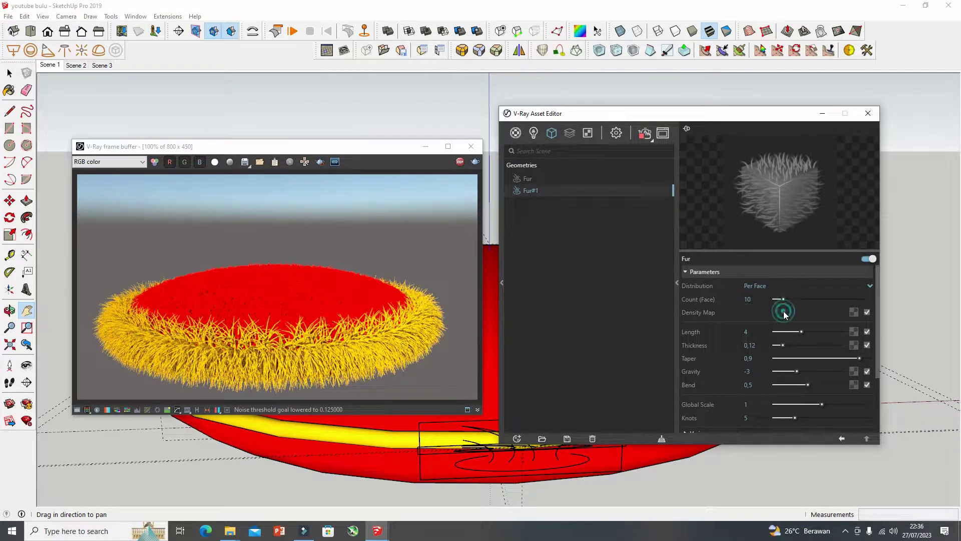
Step: Shorten Fur#1 to length 0.53, make it thinner, and strengthen its gravity to -4.3
{"action": "left_click_drag", "start_coordinate": [801, 331], "coordinate": [782, 334]}
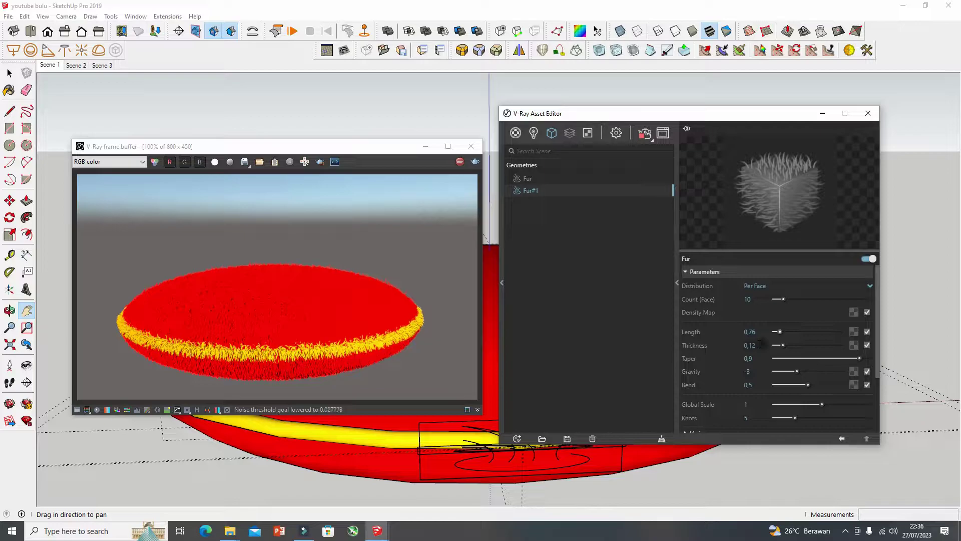
{"action": "left_click_drag", "start_coordinate": [780, 333], "coordinate": [777, 332]}
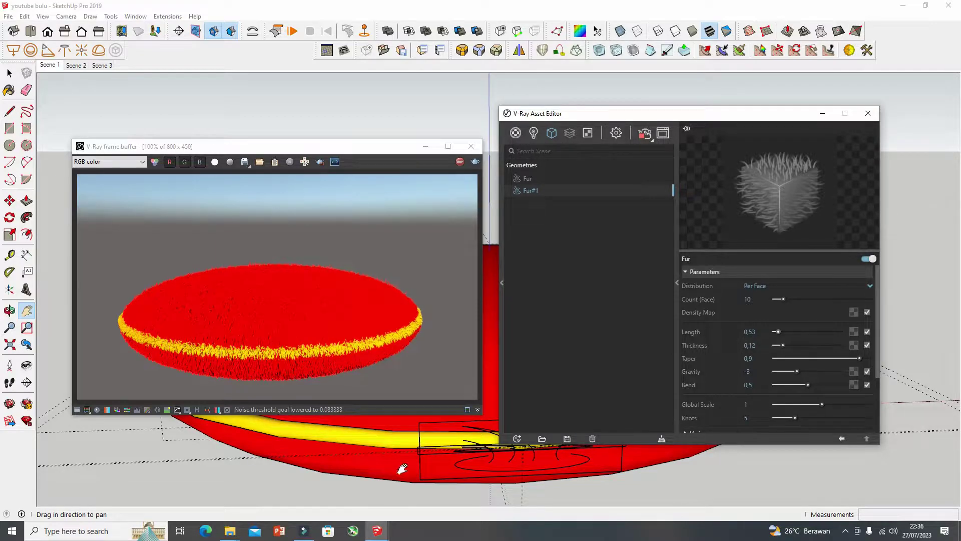
{"action": "middle_click_drag", "start_coordinate": [403, 465], "coordinate": [405, 452]}
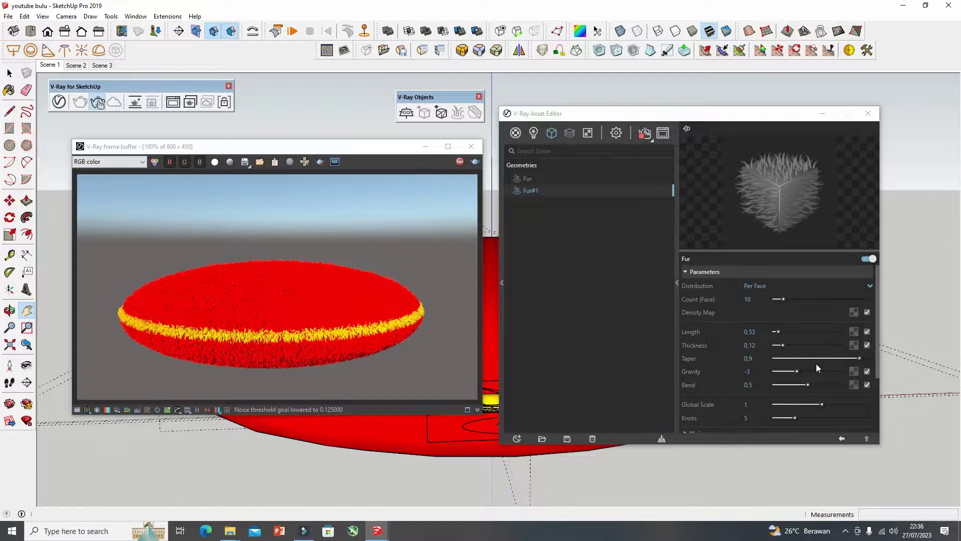
{"action": "left_click", "coordinate": [783, 346]}
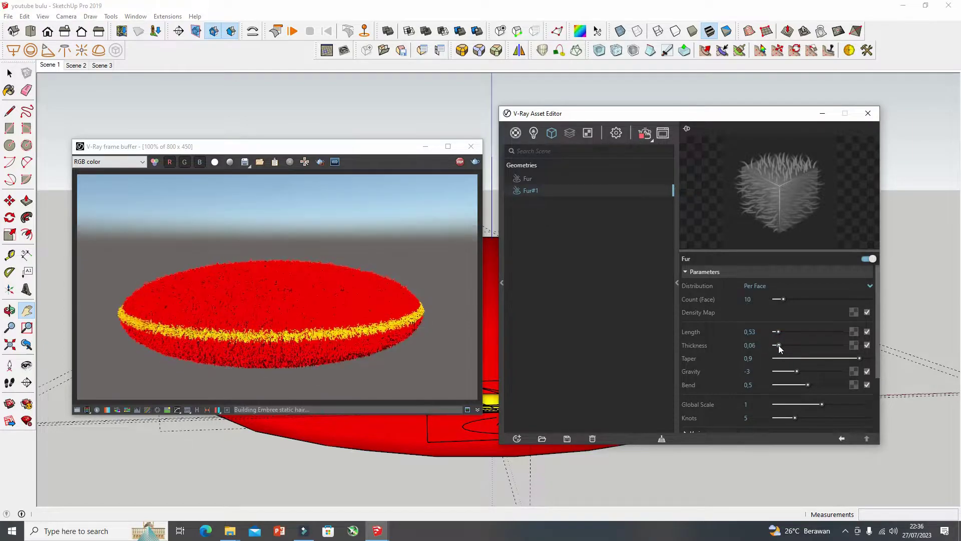
{"action": "left_click_drag", "start_coordinate": [782, 346], "coordinate": [792, 345]}
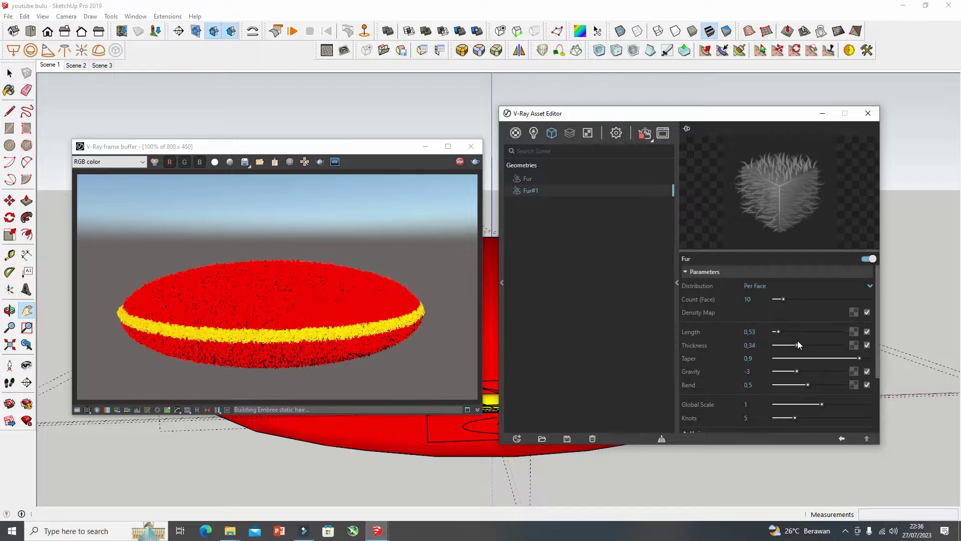
{"action": "left_click_drag", "start_coordinate": [798, 345], "coordinate": [786, 346]}
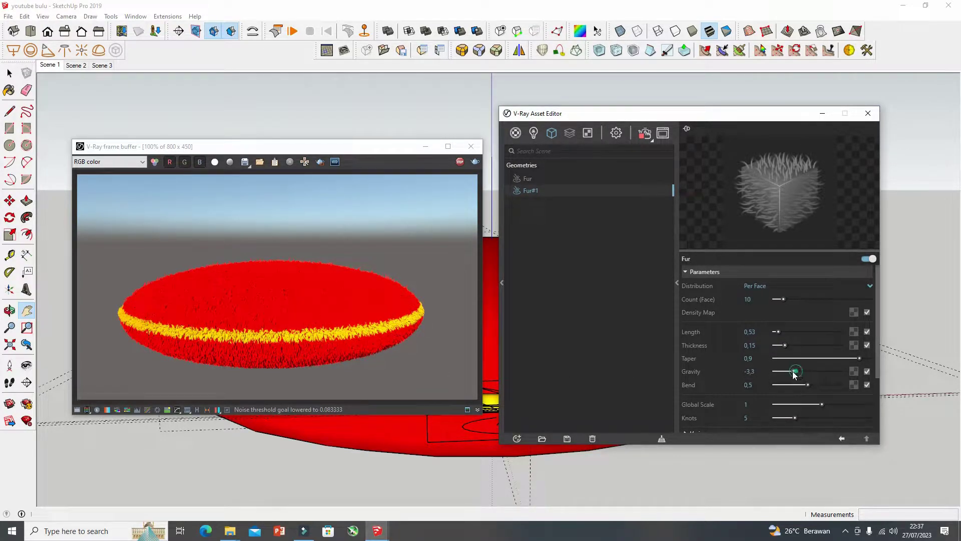
{"action": "left_click_drag", "start_coordinate": [798, 371], "coordinate": [782, 371]}
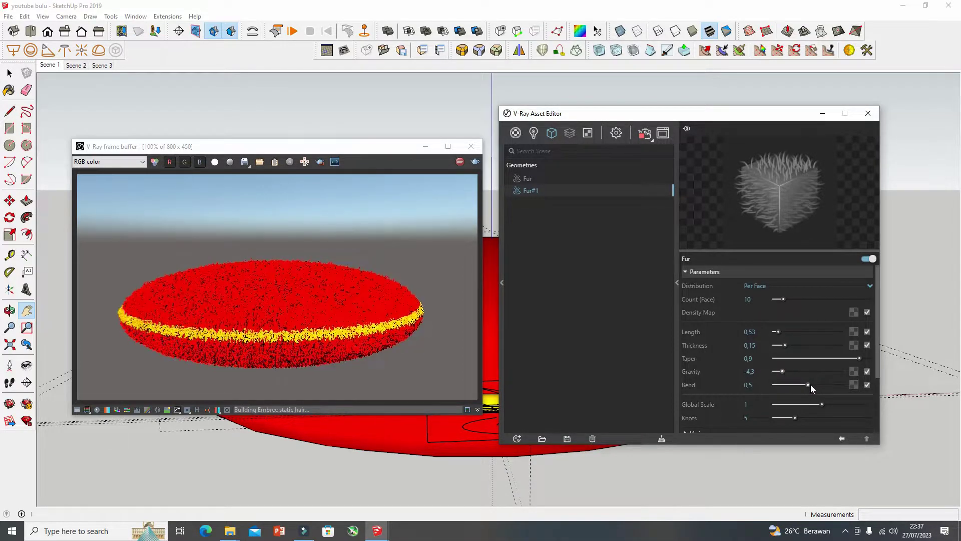
Step: Rearrange the render preview and fur settings, then orbit to low side and top views of the cushion
{"action": "scroll", "coordinate": [803, 383], "scroll_direction": "down", "scroll_amount": 3}
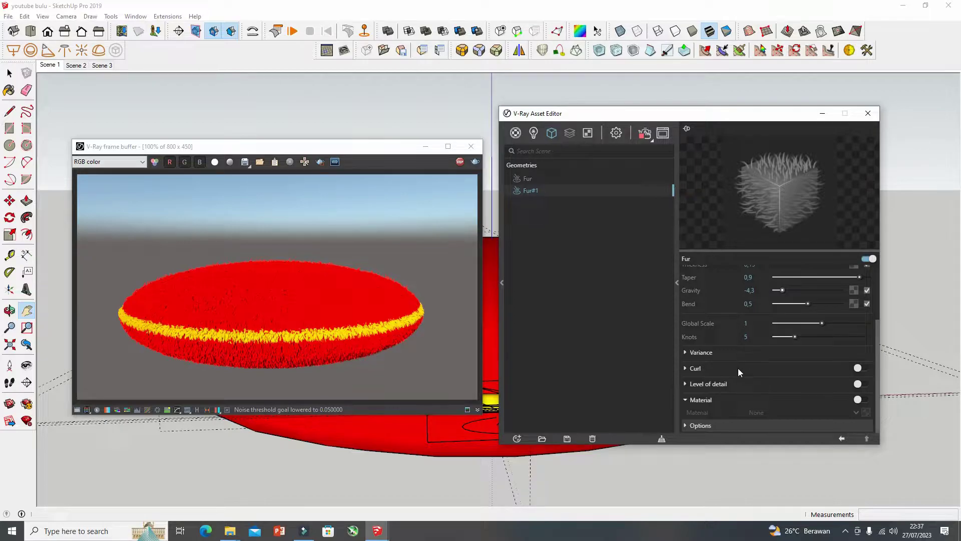
{"action": "scroll", "coordinate": [738, 368], "scroll_direction": "up", "scroll_amount": 3}
{"action": "scroll", "coordinate": [765, 380], "scroll_direction": "down", "scroll_amount": 3}
{"action": "scroll", "coordinate": [746, 353], "scroll_direction": "up", "scroll_amount": 3}
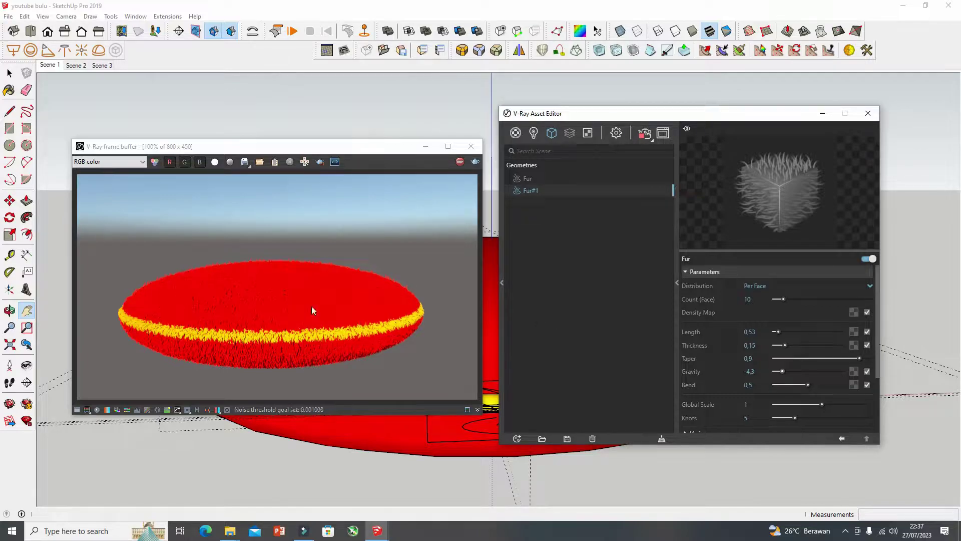
{"action": "left_click_drag", "start_coordinate": [624, 119], "coordinate": [746, 108]}
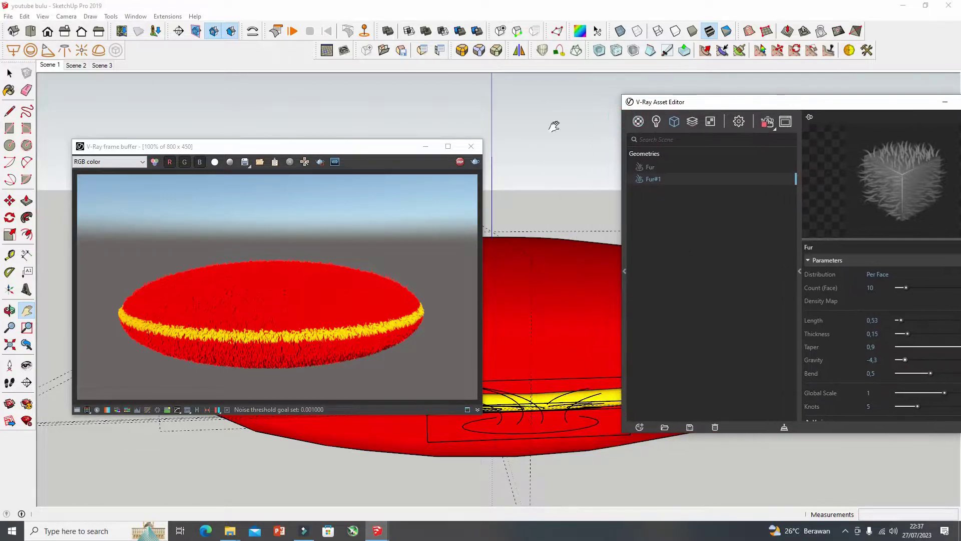
{"action": "left_click_drag", "start_coordinate": [393, 146], "coordinate": [346, 119]}
{"action": "left_click_drag", "start_coordinate": [481, 288], "coordinate": [487, 269]}
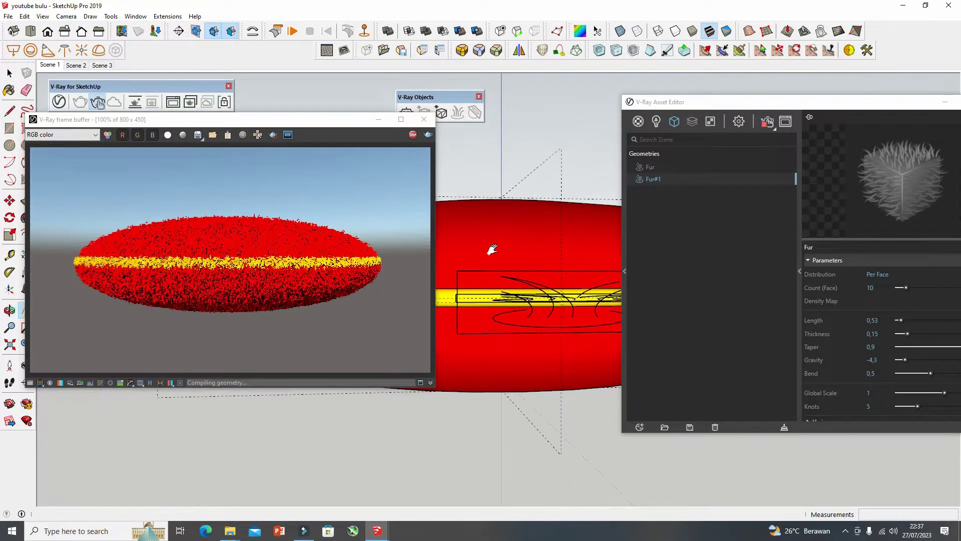
{"action": "mouse_move", "coordinate": [501, 285]}
{"action": "left_mouse_down"}
{"action": "mouse_move", "coordinate": [479, 440]}
{"action": "mouse_move", "coordinate": [508, 382]}
{"action": "left_mouse_up"}
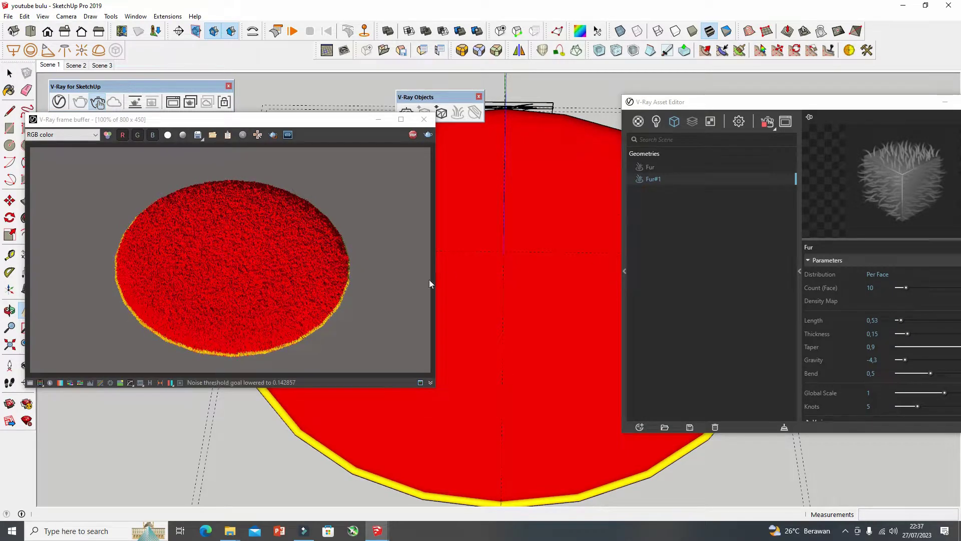
{"action": "scroll", "coordinate": [498, 279], "scroll_direction": "up", "scroll_amount": 2}
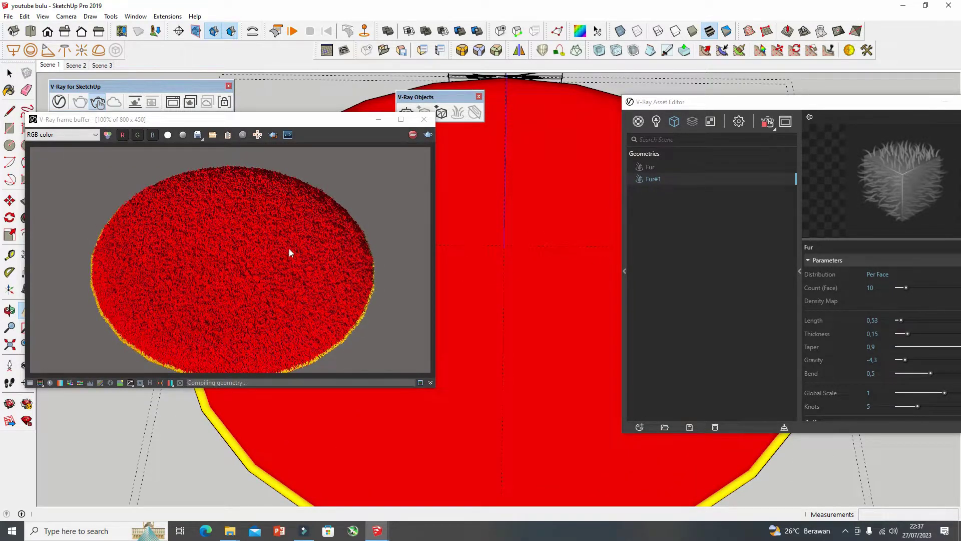
Step: Toggle the Fur hair off and on to compare, then stop the render and close the preview
{"action": "left_click", "coordinate": [649, 168]}
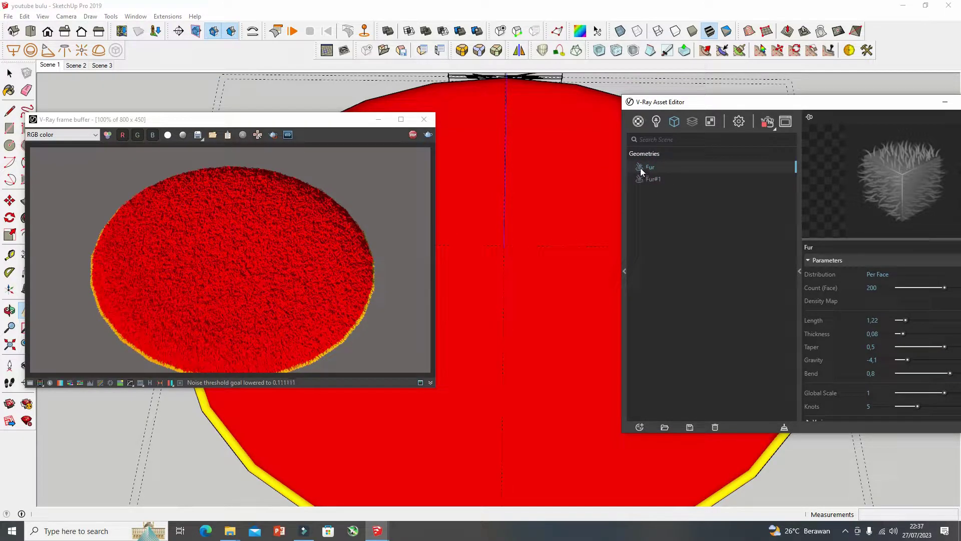
{"action": "left_click", "coordinate": [640, 167]}
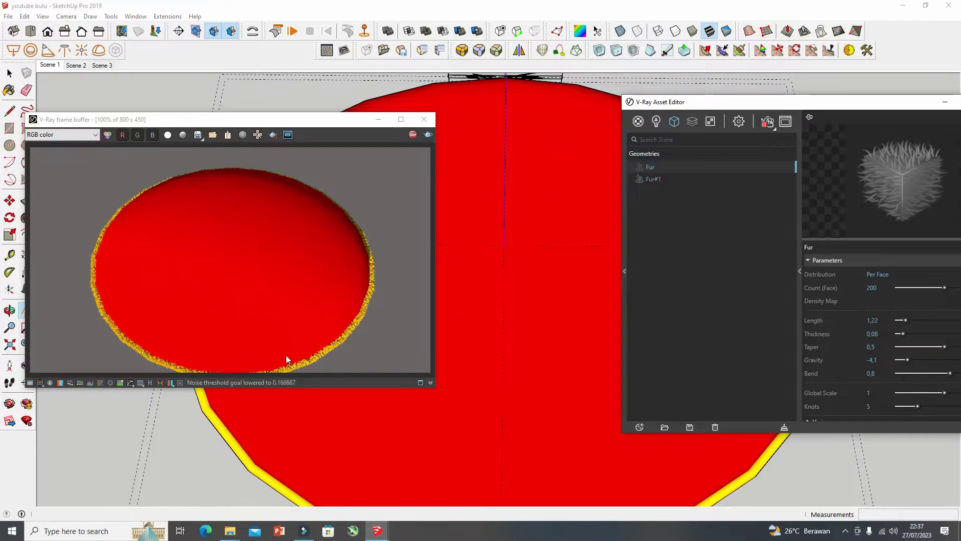
{"action": "left_click", "coordinate": [639, 168]}
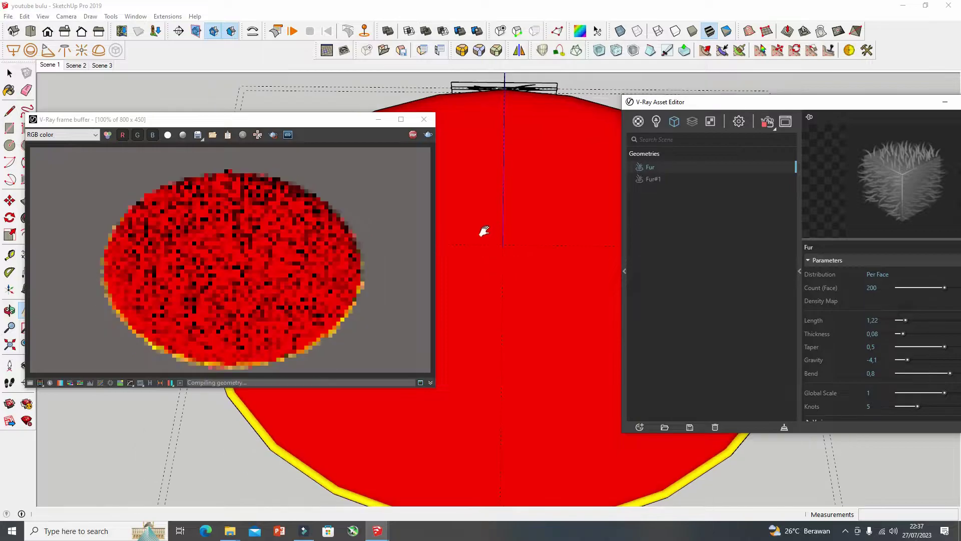
{"action": "mouse_move", "coordinate": [480, 281]}
{"action": "middle_mouse_down"}
{"action": "mouse_move", "coordinate": [491, 270]}
{"action": "mouse_move", "coordinate": [493, 300]}
{"action": "mouse_move", "coordinate": [502, 211]}
{"action": "mouse_move", "coordinate": [509, 247]}
{"action": "mouse_move", "coordinate": [499, 241]}
{"action": "middle_mouse_up"}
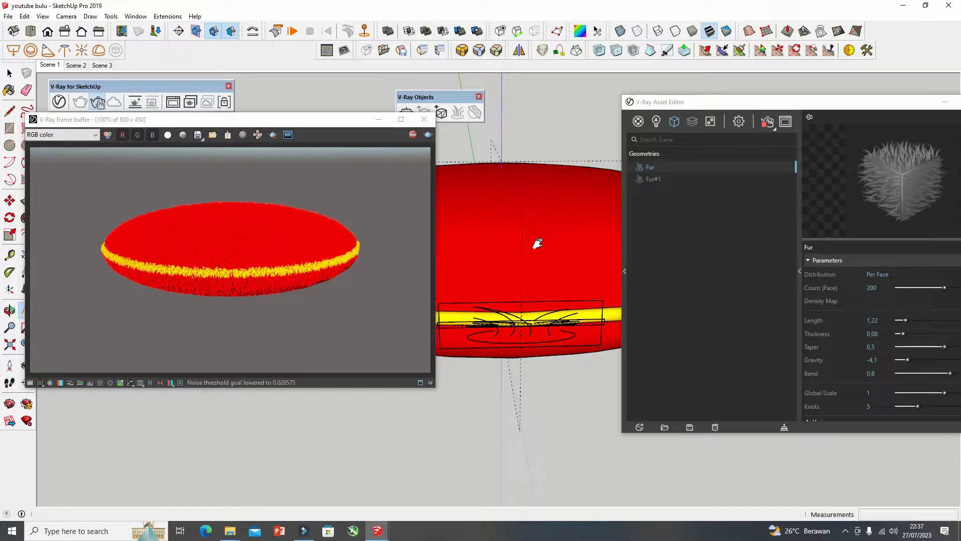
{"action": "middle_click_drag", "start_coordinate": [538, 244], "coordinate": [532, 242], "text": "shift"}
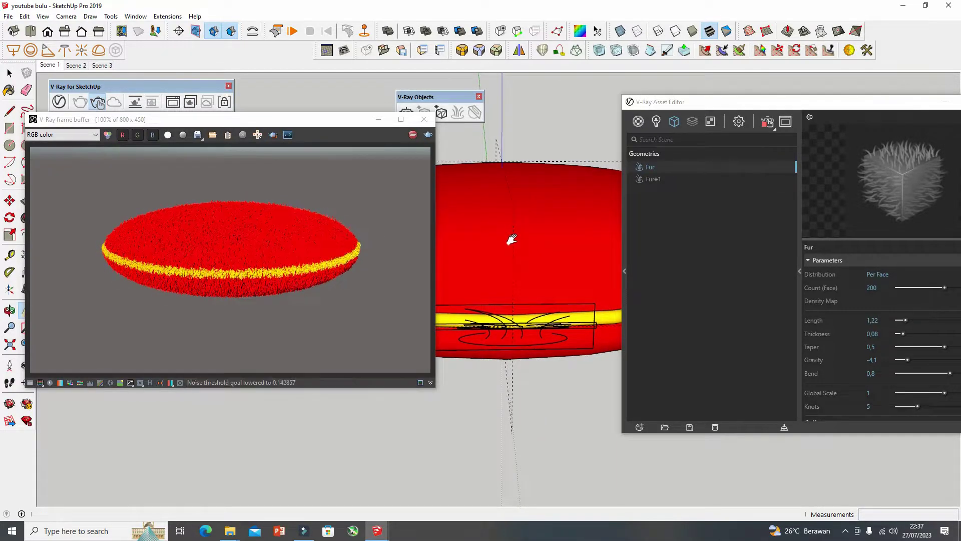
{"action": "left_click", "coordinate": [413, 135]}
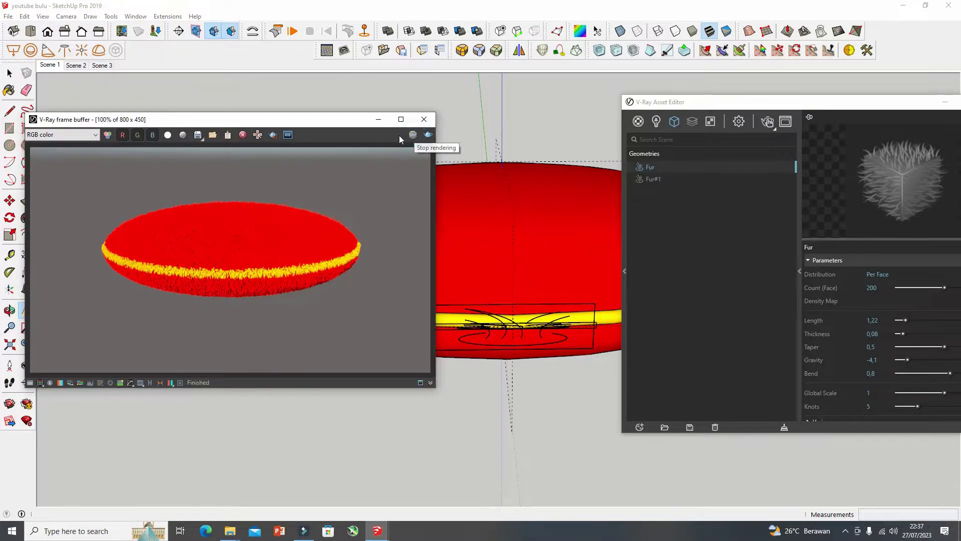
{"action": "left_click", "coordinate": [425, 122]}
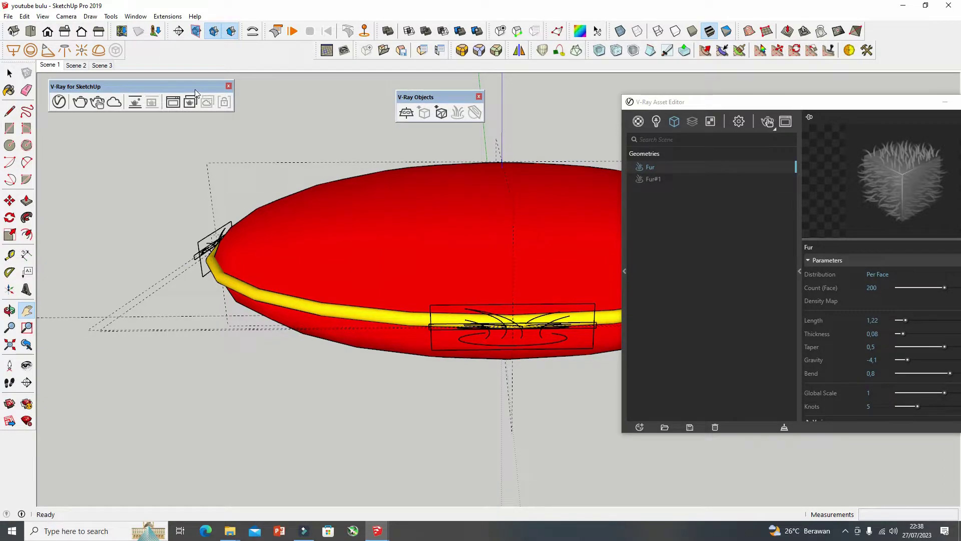
Step: Switch to Scene 2 and float the fur list, collapsed to its entries, clear of the carpet
{"action": "left_click", "coordinate": [76, 65]}
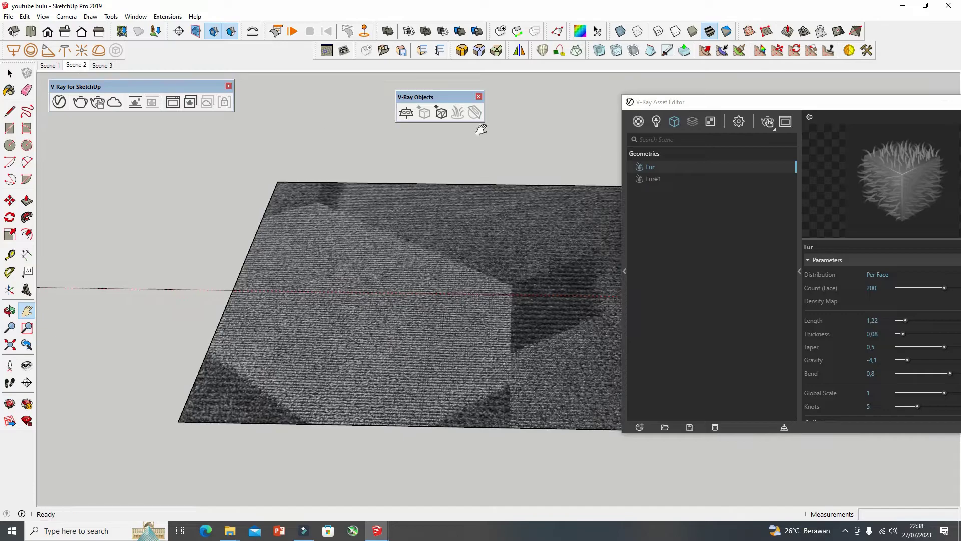
{"action": "left_click_drag", "start_coordinate": [795, 103], "coordinate": [591, 92]}
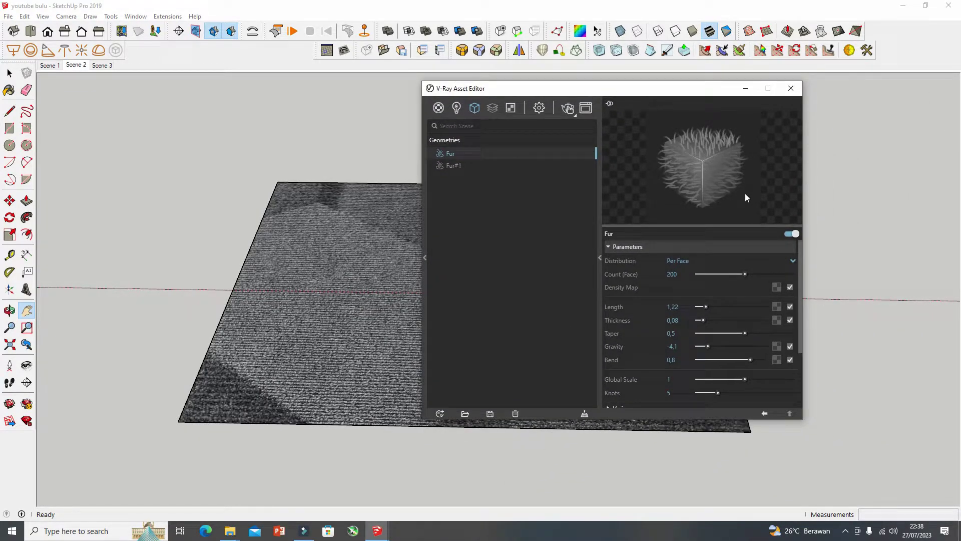
{"action": "left_click_drag", "start_coordinate": [616, 97], "coordinate": [198, 119]}
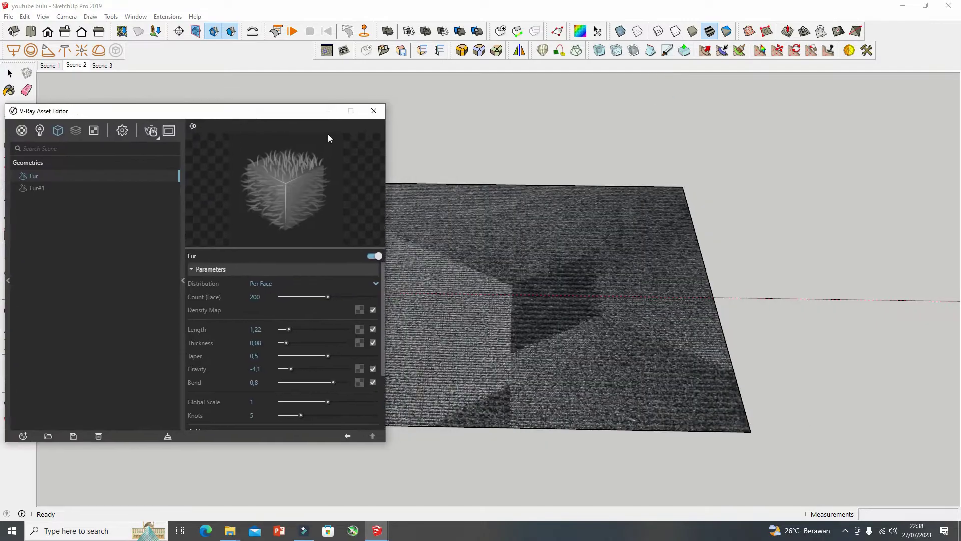
{"action": "left_click_drag", "start_coordinate": [283, 117], "coordinate": [279, 124]}
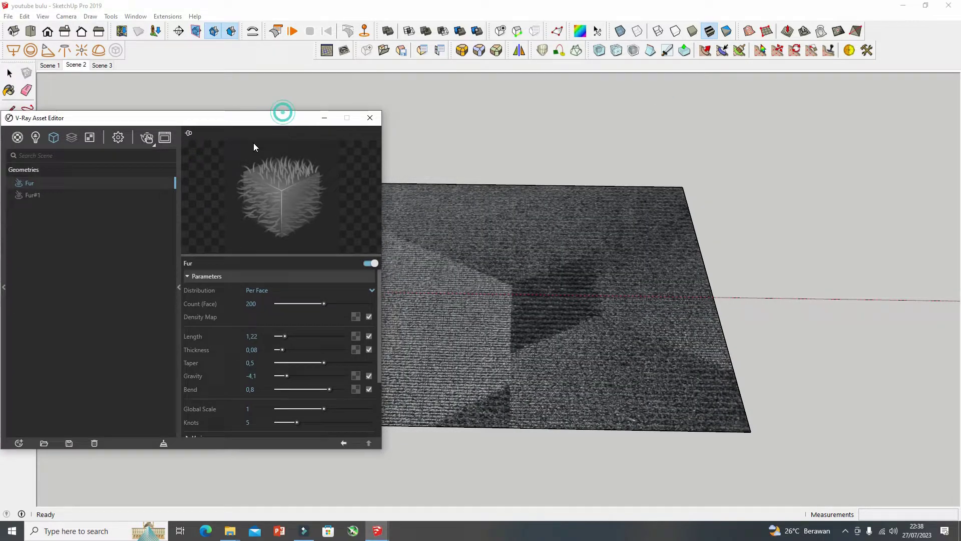
{"action": "left_click", "coordinate": [178, 287]}
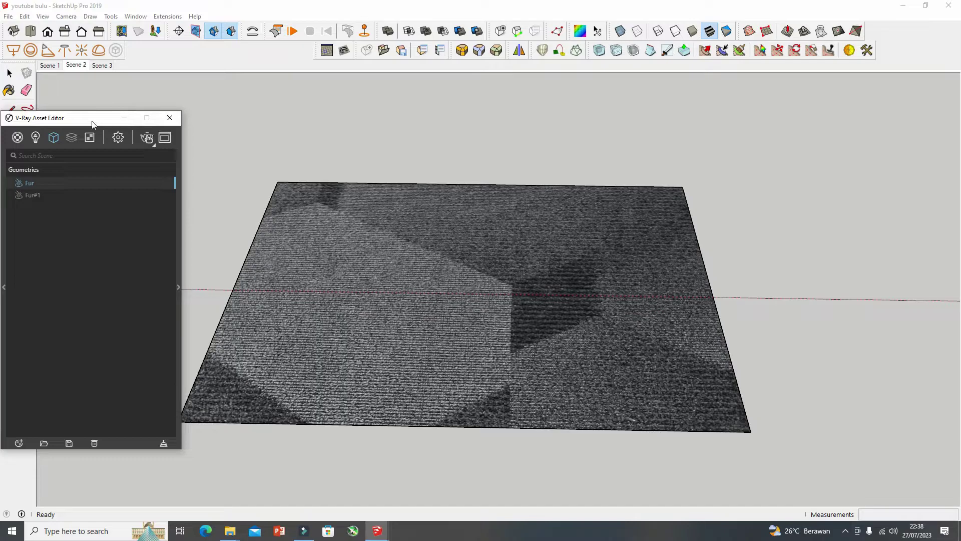
{"action": "left_click_drag", "start_coordinate": [92, 125], "coordinate": [868, 129]}
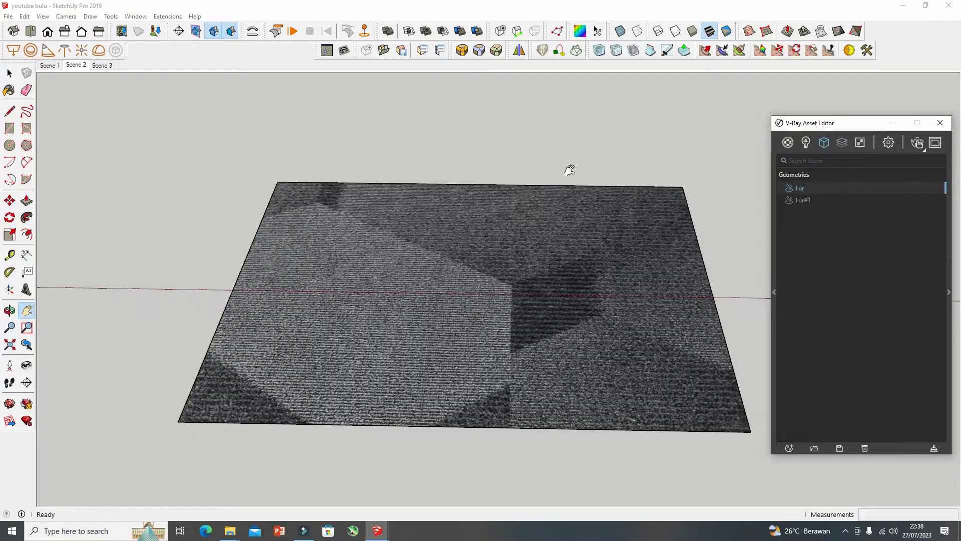
Step: Select the carpet surface with the Select tool
{"action": "left_click", "coordinate": [10, 73]}
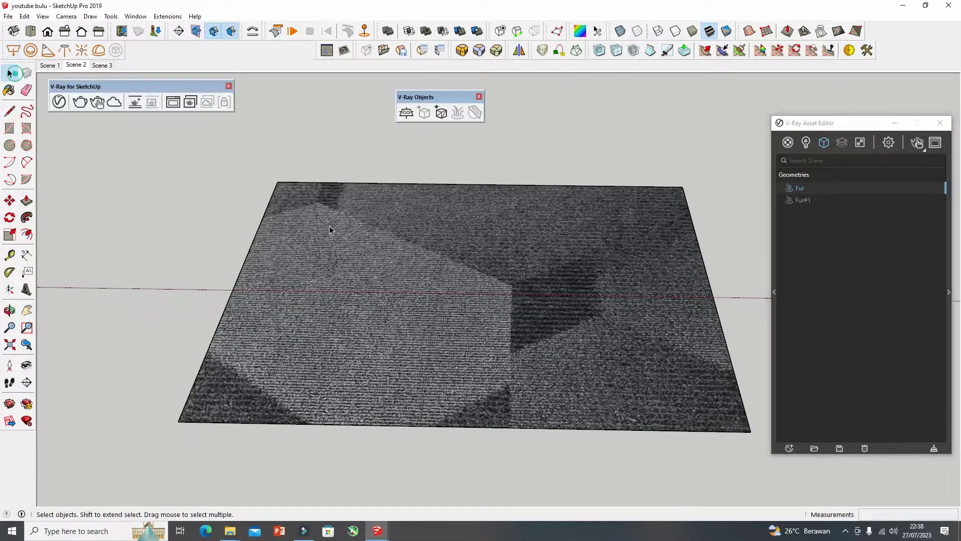
{"action": "left_click", "coordinate": [336, 229]}
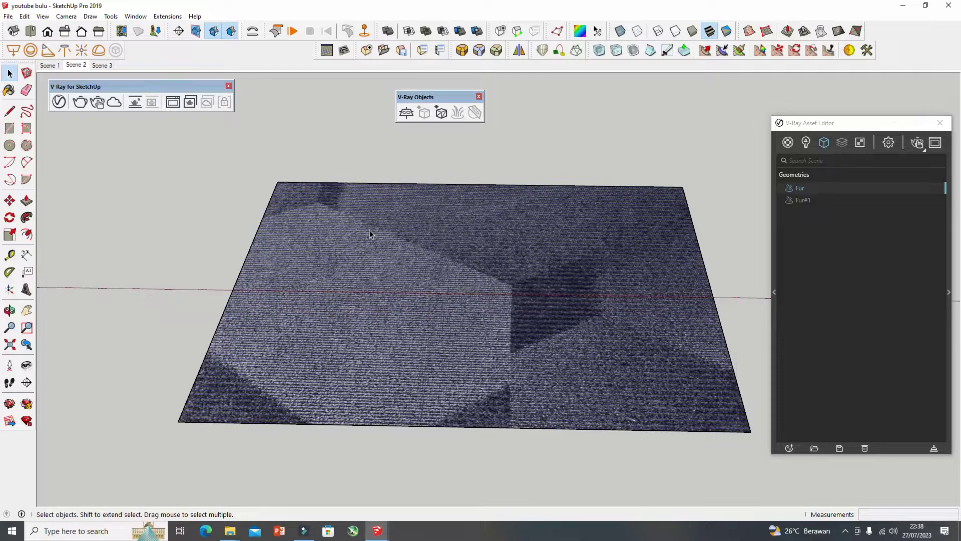
{"action": "scroll", "coordinate": [297, 240], "scroll_direction": "down", "scroll_amount": 2}
Step: Drag-select the whole carpet plane and make it a group
{"action": "left_click_drag", "start_coordinate": [154, 168], "coordinate": [682, 426]}
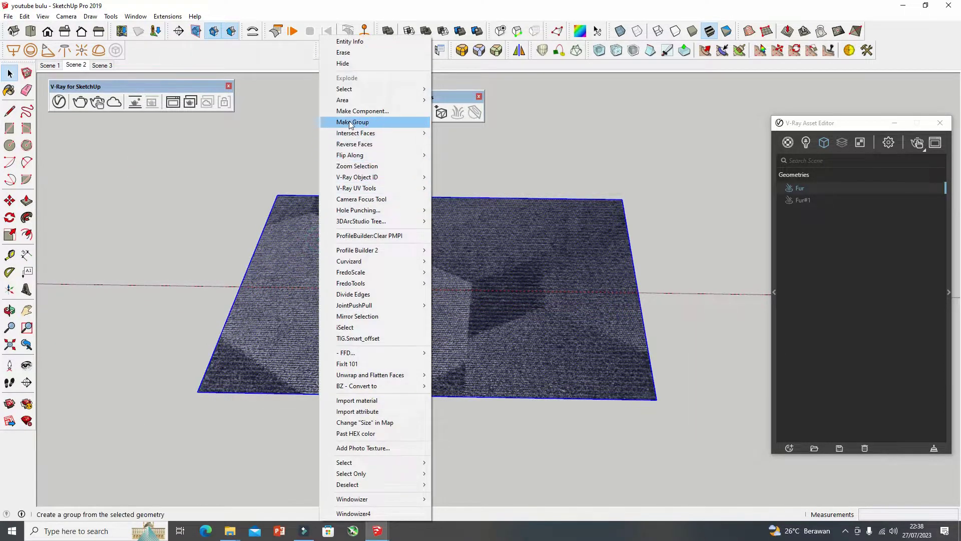
{"action": "left_click", "coordinate": [351, 123]}
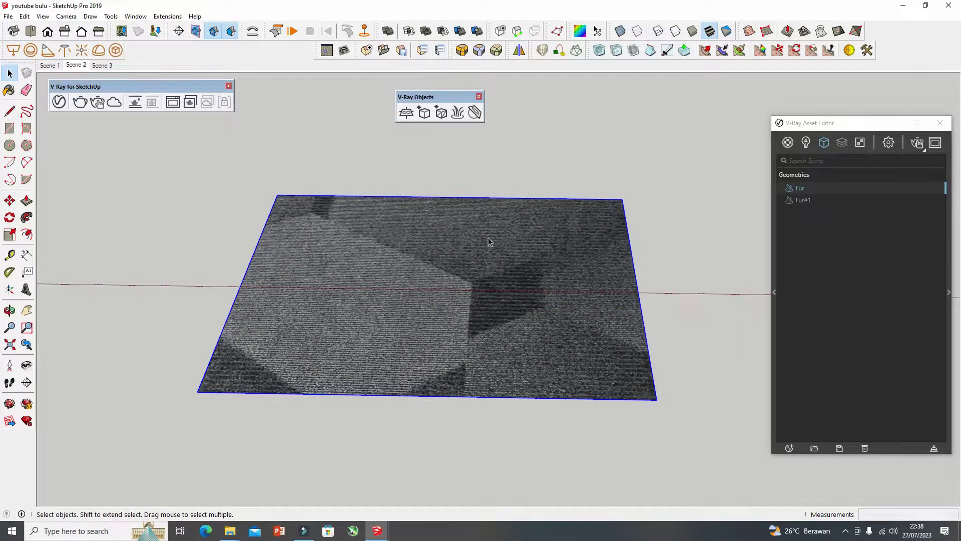
{"action": "scroll", "coordinate": [351, 208], "scroll_direction": "up", "scroll_amount": 1}
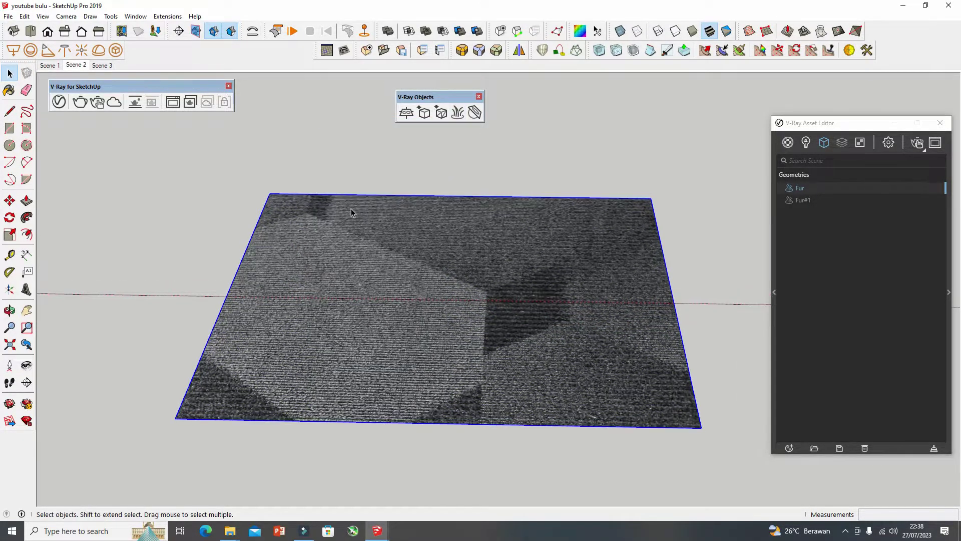
Step: Add V-Ray fur to the carpet group and show the new Fur#2 settings
{"action": "left_click", "coordinate": [458, 113]}
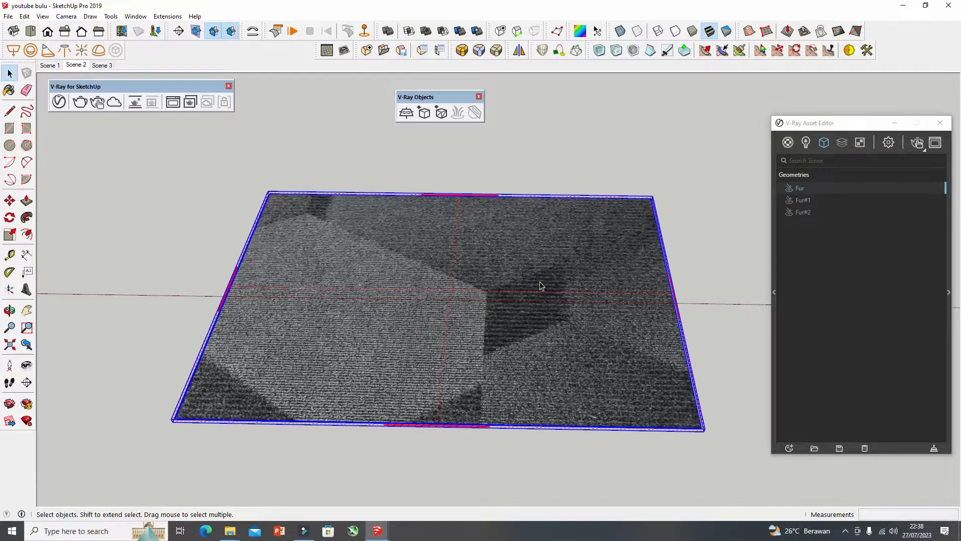
{"action": "left_click", "coordinate": [804, 213]}
{"action": "left_click_drag", "start_coordinate": [846, 125], "coordinate": [799, 92]}
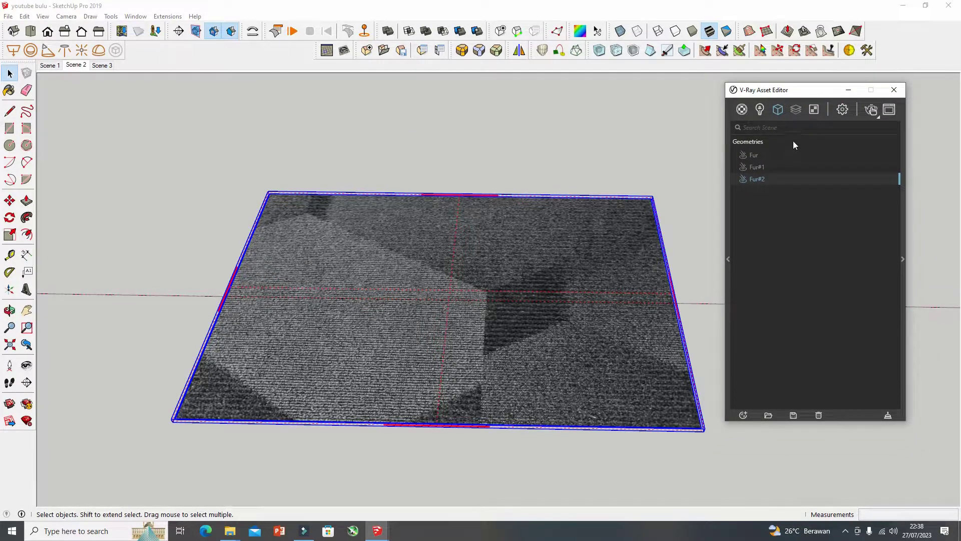
Step: Start an interactive render of the carpet and orbit between low side and top views
{"action": "left_click", "coordinate": [874, 112]}
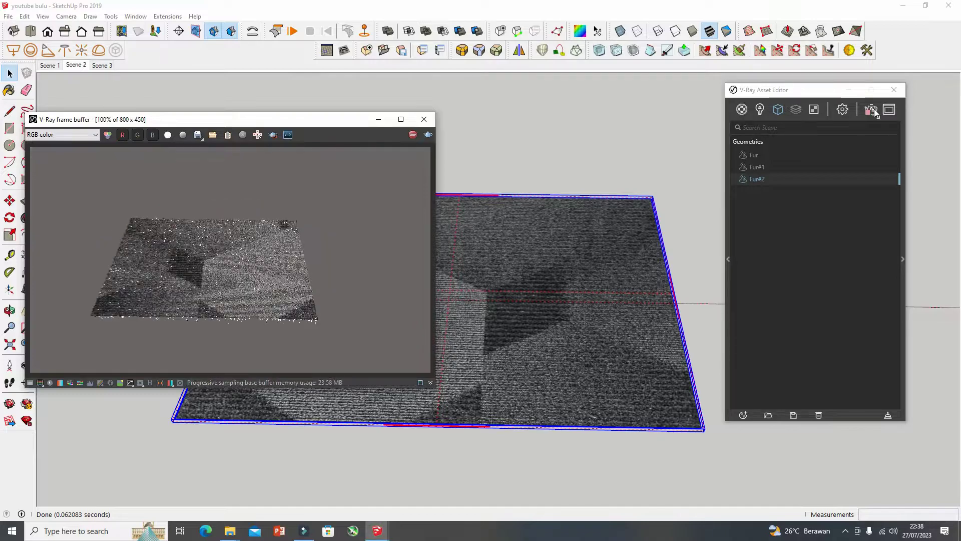
{"action": "scroll", "coordinate": [527, 219], "scroll_direction": "up", "scroll_amount": 2}
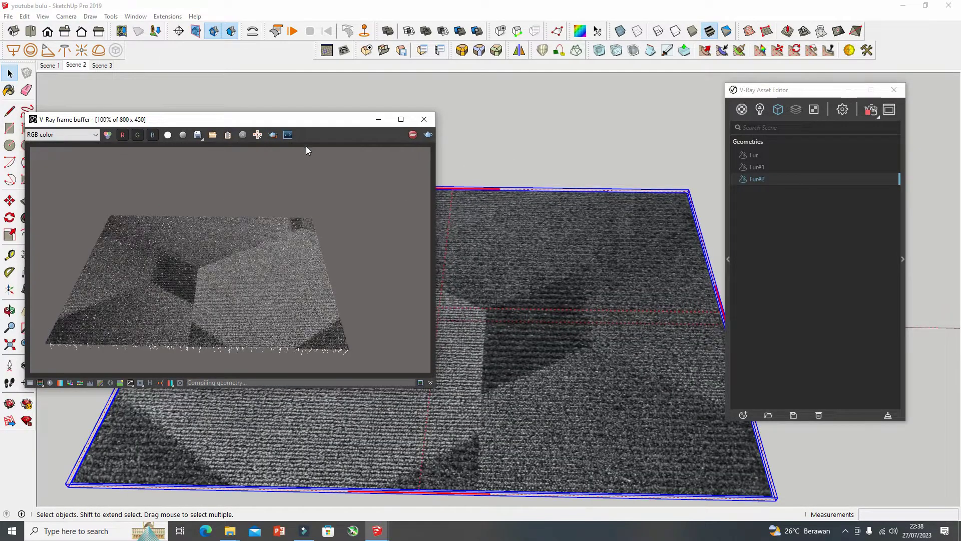
{"action": "mouse_move", "coordinate": [300, 121]}
{"action": "left_mouse_down"}
{"action": "mouse_move", "coordinate": [399, 120]}
{"action": "mouse_move", "coordinate": [315, 100]}
{"action": "left_mouse_up"}
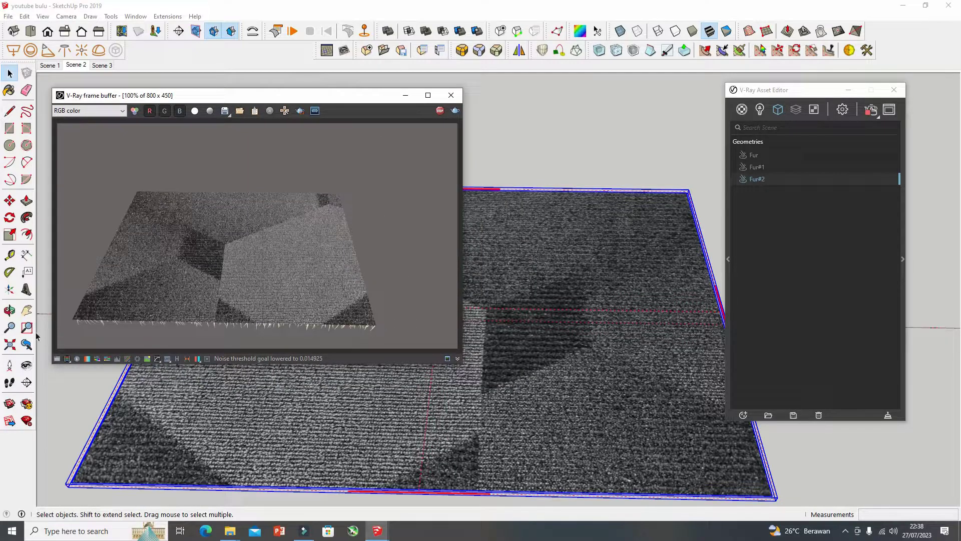
{"action": "left_click", "coordinate": [27, 311]}
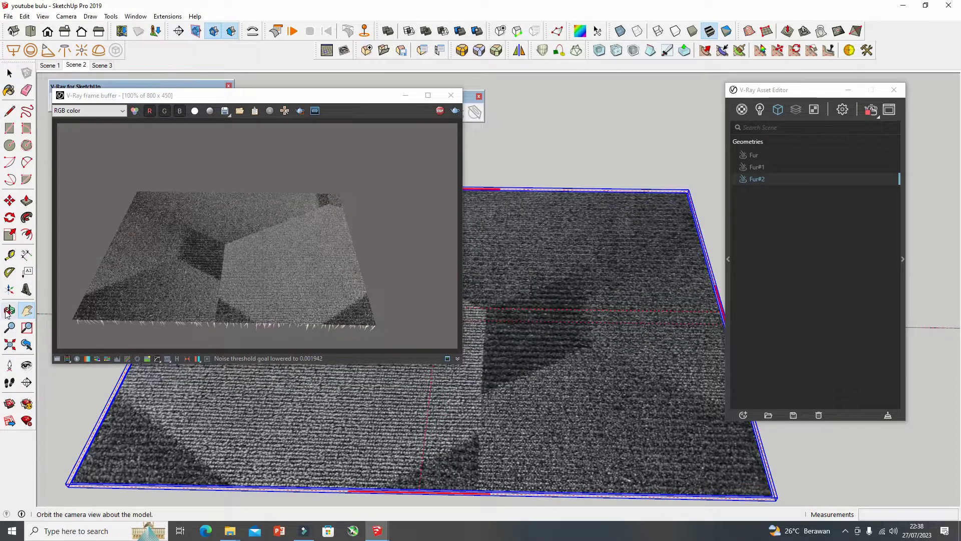
{"action": "left_click", "coordinate": [7, 312]}
{"action": "mouse_move", "coordinate": [576, 361]}
{"action": "left_mouse_down"}
{"action": "mouse_move", "coordinate": [575, 236]}
{"action": "mouse_move", "coordinate": [599, 112]}
{"action": "left_mouse_up"}
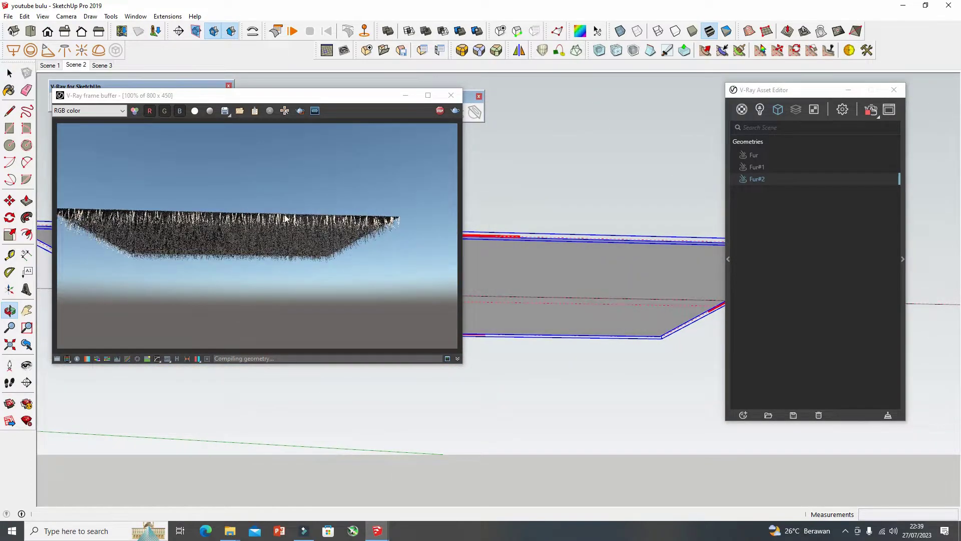
{"action": "left_click_drag", "start_coordinate": [515, 238], "coordinate": [506, 257]}
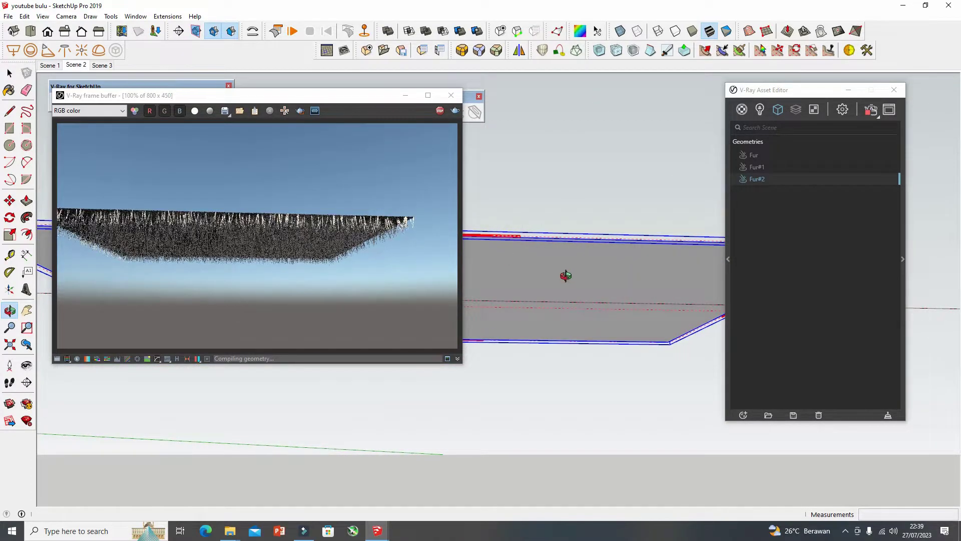
{"action": "scroll", "coordinate": [211, 242], "scroll_direction": "up", "scroll_amount": 1}
{"action": "mouse_move", "coordinate": [539, 215]}
{"action": "left_mouse_down"}
{"action": "mouse_move", "coordinate": [622, 220]}
{"action": "mouse_move", "coordinate": [610, 215]}
{"action": "left_mouse_up"}
Step: Move the render window aside, stop the fur render, and close its window
{"action": "left_click", "coordinate": [358, 97]}
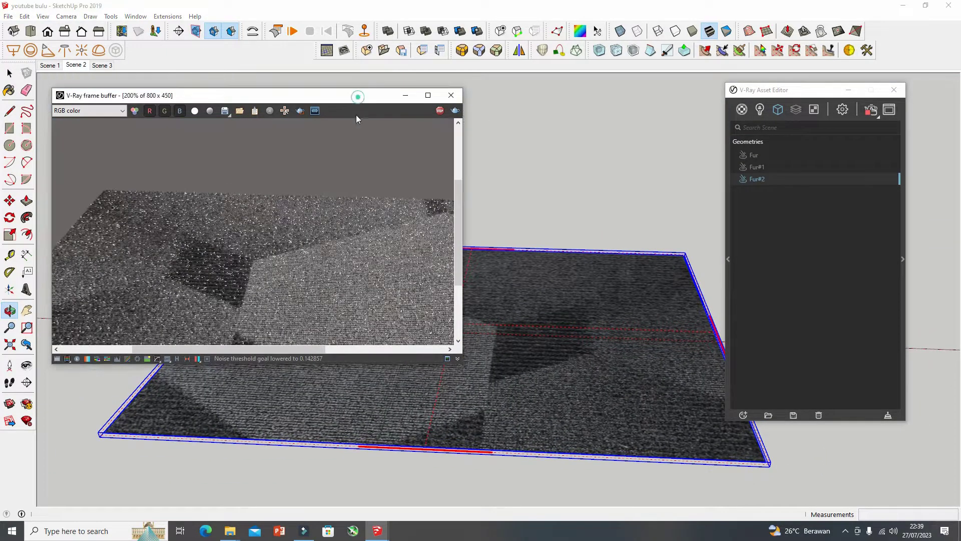
{"action": "left_click_drag", "start_coordinate": [356, 96], "coordinate": [339, 174]}
{"action": "left_click", "coordinate": [9, 73]}
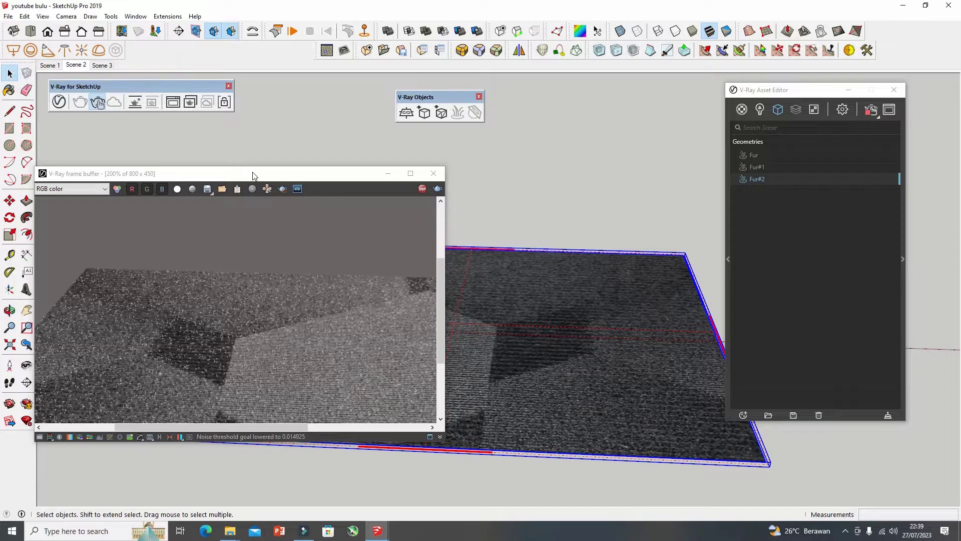
{"action": "mouse_move", "coordinate": [253, 175]}
{"action": "left_mouse_down"}
{"action": "mouse_move", "coordinate": [431, 382]}
{"action": "mouse_move", "coordinate": [263, 85]}
{"action": "left_mouse_up"}
{"action": "left_click", "coordinate": [478, 98]}
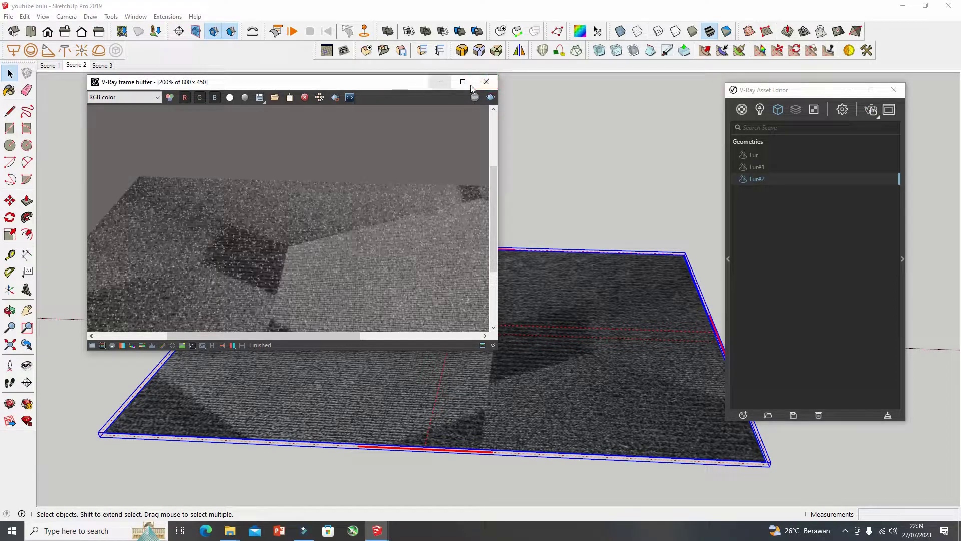
{"action": "left_click", "coordinate": [486, 82]}
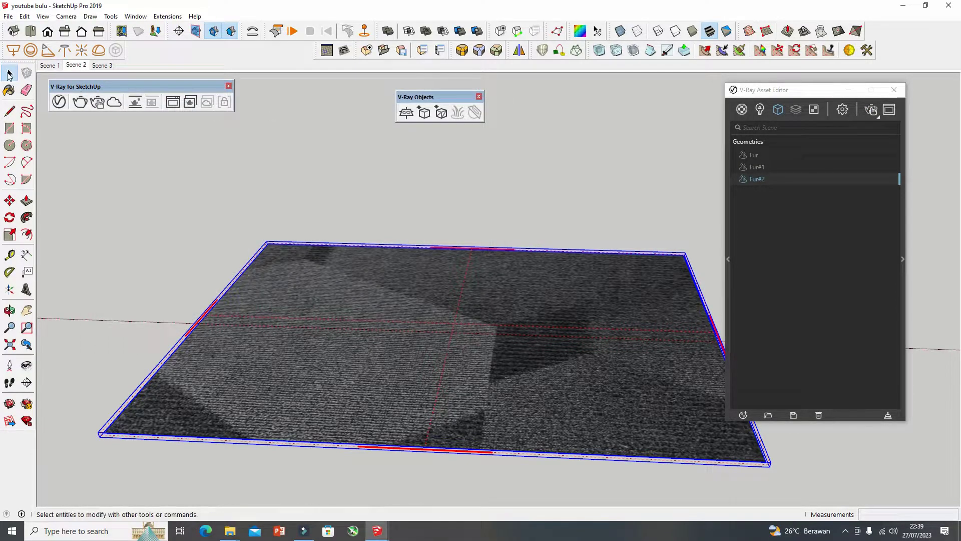
Step: Select the rug's top face and apply Reverse Faces
{"action": "left_click", "coordinate": [9, 74]}
{"action": "left_click", "coordinate": [427, 299]}
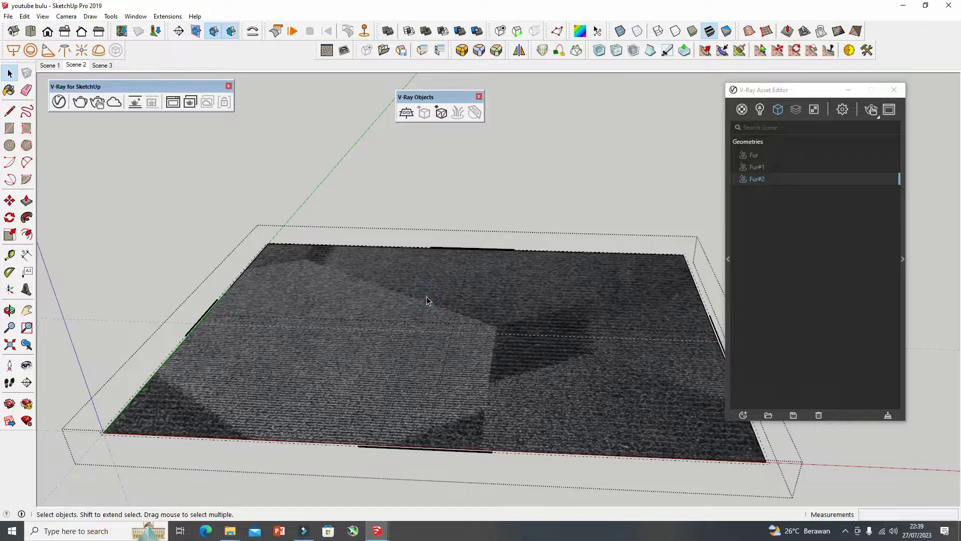
{"action": "left_click", "coordinate": [426, 300]}
{"action": "right_click", "coordinate": [441, 296]}
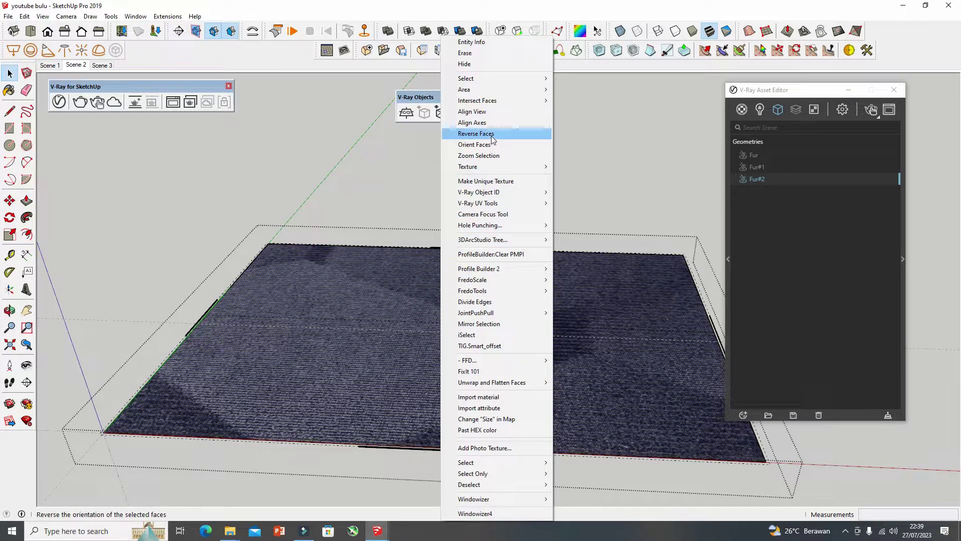
{"action": "left_click", "coordinate": [475, 134]}
Step: Orbit to edge-on and underside views of the rug to inspect it
{"action": "mouse_move", "coordinate": [583, 364]}
{"action": "middle_mouse_down"}
{"action": "mouse_move", "coordinate": [560, 277]}
{"action": "mouse_move", "coordinate": [579, 135]}
{"action": "mouse_move", "coordinate": [555, 264]}
{"action": "mouse_move", "coordinate": [514, 345]}
{"action": "middle_mouse_up"}
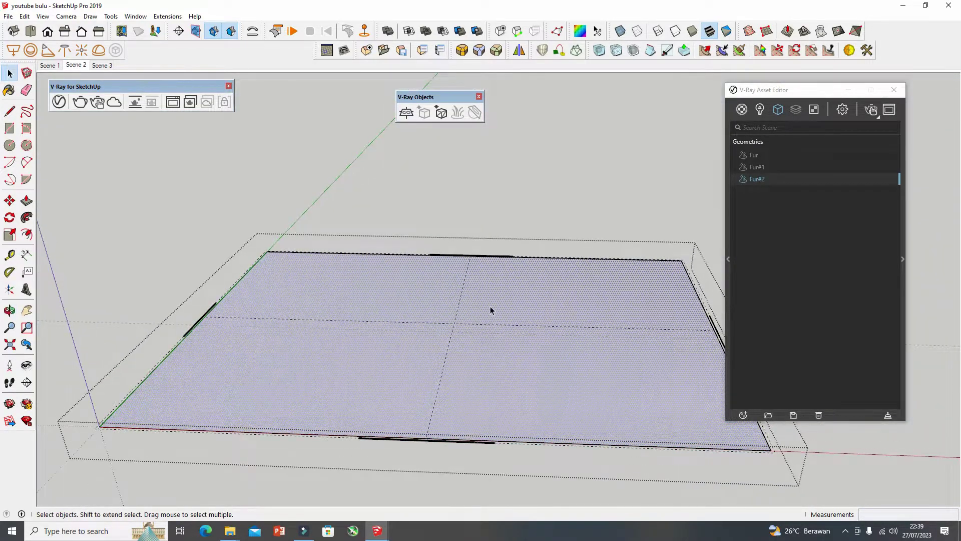
{"action": "mouse_move", "coordinate": [475, 379]}
{"action": "middle_mouse_down"}
{"action": "mouse_move", "coordinate": [515, 208]}
{"action": "mouse_move", "coordinate": [489, 249]}
{"action": "mouse_move", "coordinate": [478, 390]}
{"action": "mouse_move", "coordinate": [288, 334]}
{"action": "middle_mouse_up"}
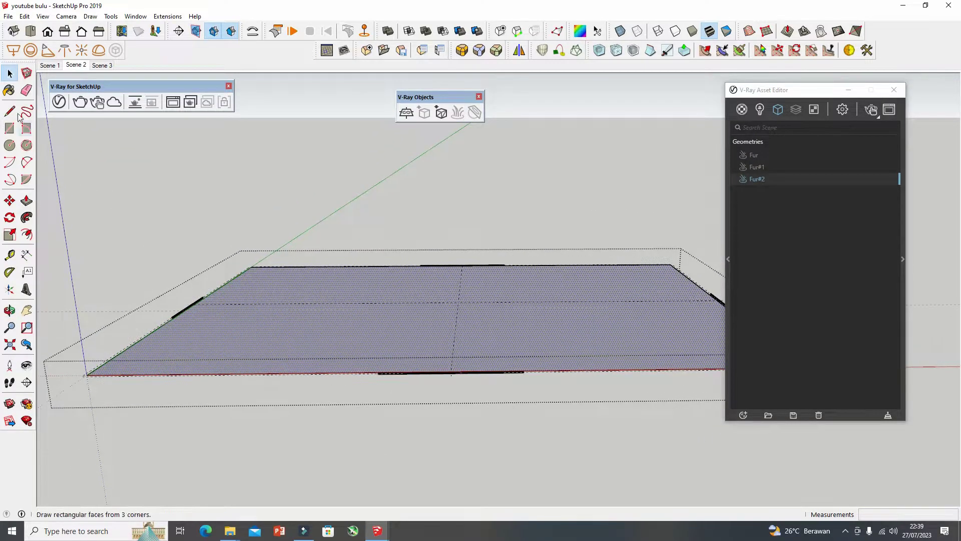
{"action": "middle_click_drag", "start_coordinate": [283, 242], "coordinate": [288, 170]}
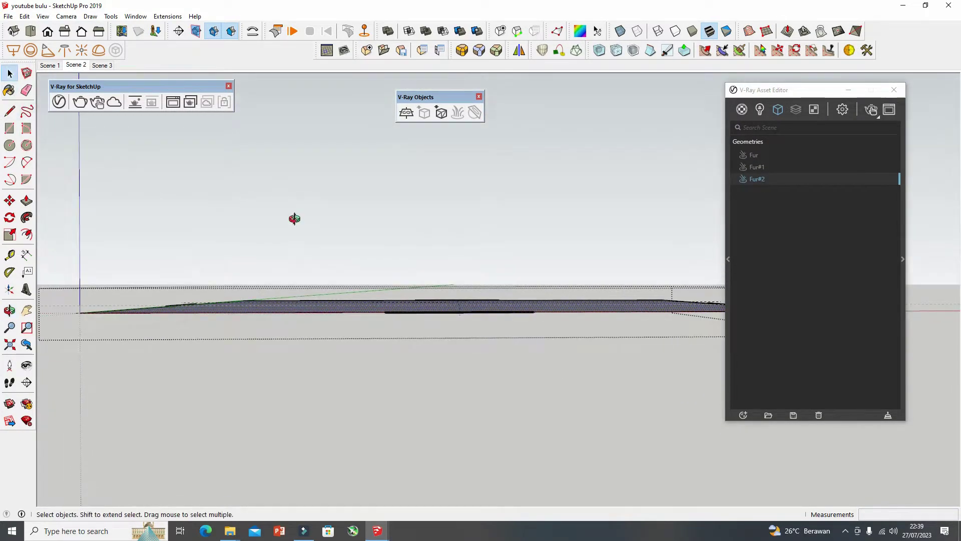
{"action": "middle_click_drag", "start_coordinate": [294, 216], "coordinate": [90, 134]}
Step: Sample the rug's carpet texture with Paint Bucket and paint the top face with it
{"action": "left_click", "coordinate": [10, 90]}
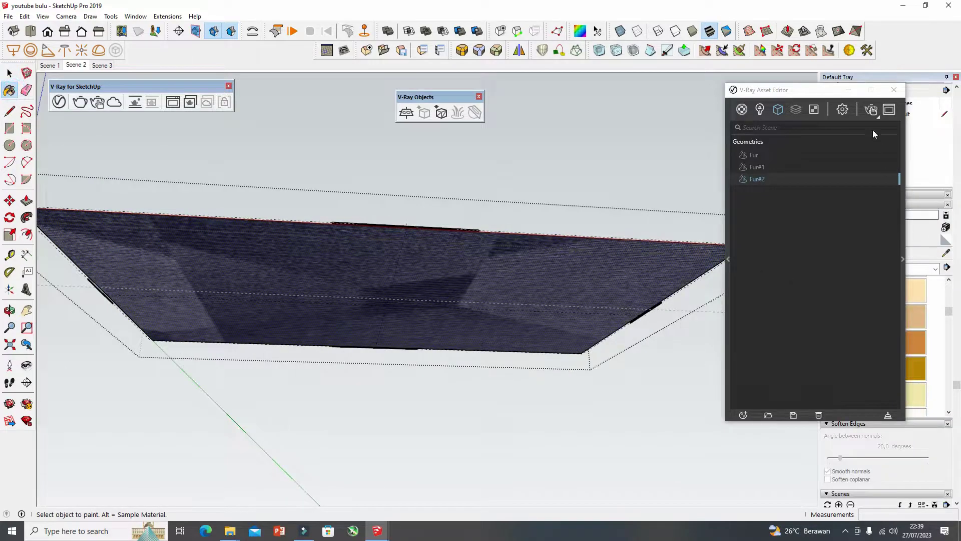
{"action": "left_click_drag", "start_coordinate": [821, 93], "coordinate": [750, 358]}
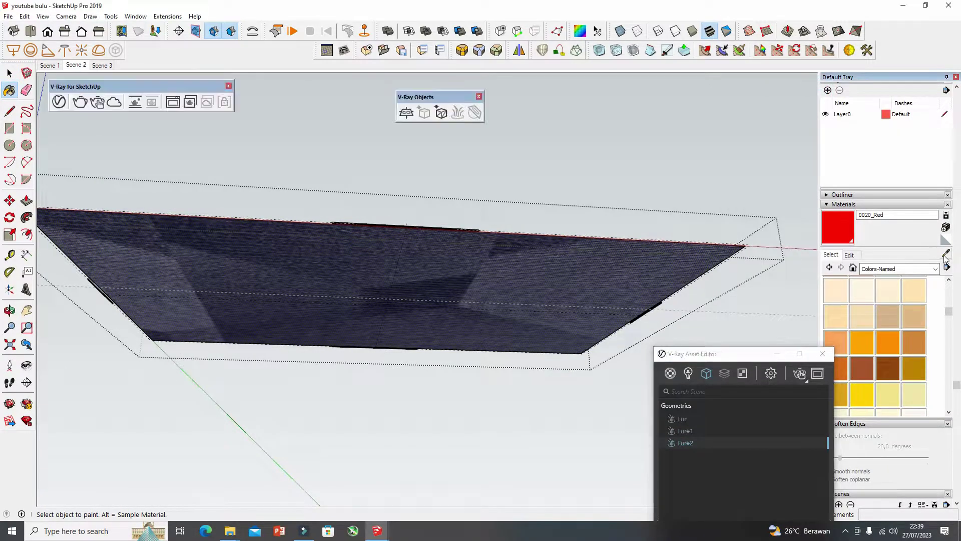
{"action": "left_click", "coordinate": [484, 267], "text": "alt"}
{"action": "middle_click_drag", "start_coordinate": [515, 226], "coordinate": [487, 463]}
{"action": "left_click", "coordinate": [490, 331]}
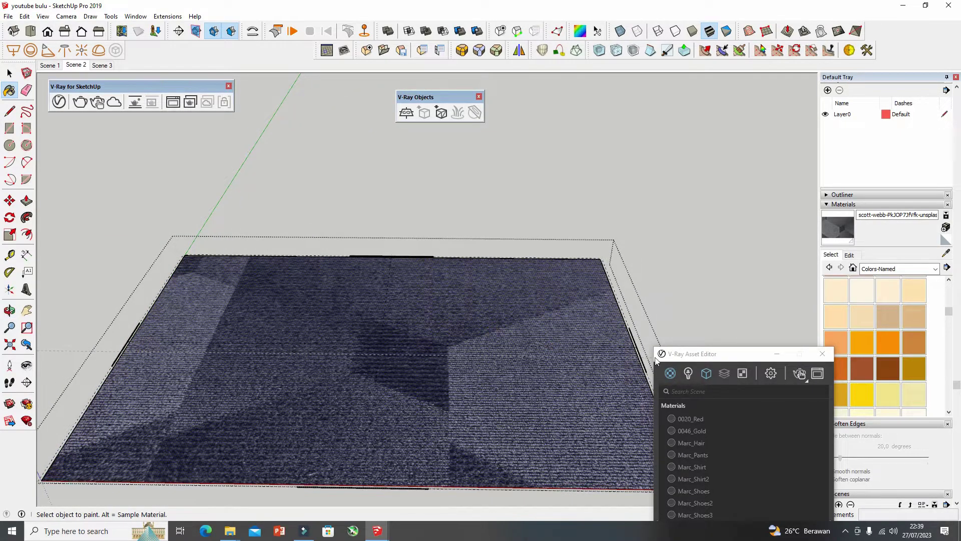
Step: Orbit to a lower view of the rug and start a new interactive V-Ray render
{"action": "left_click_drag", "start_coordinate": [717, 359], "coordinate": [718, 130]}
{"action": "scroll", "coordinate": [423, 215], "scroll_direction": "down", "scroll_amount": 2}
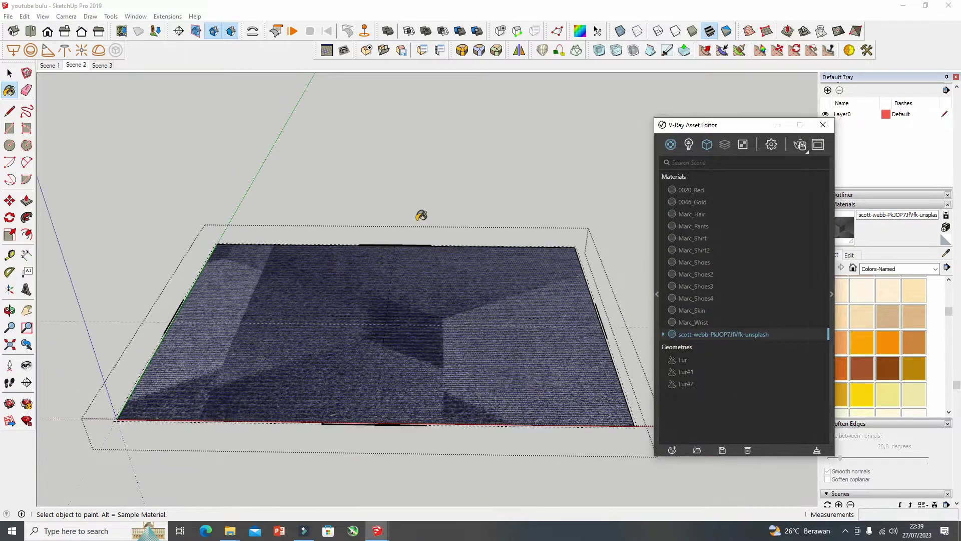
{"action": "scroll", "coordinate": [259, 310], "scroll_direction": "up", "scroll_amount": 2}
{"action": "scroll", "coordinate": [447, 250], "scroll_direction": "down", "scroll_amount": 1}
{"action": "scroll", "coordinate": [399, 281], "scroll_direction": "up", "scroll_amount": 1}
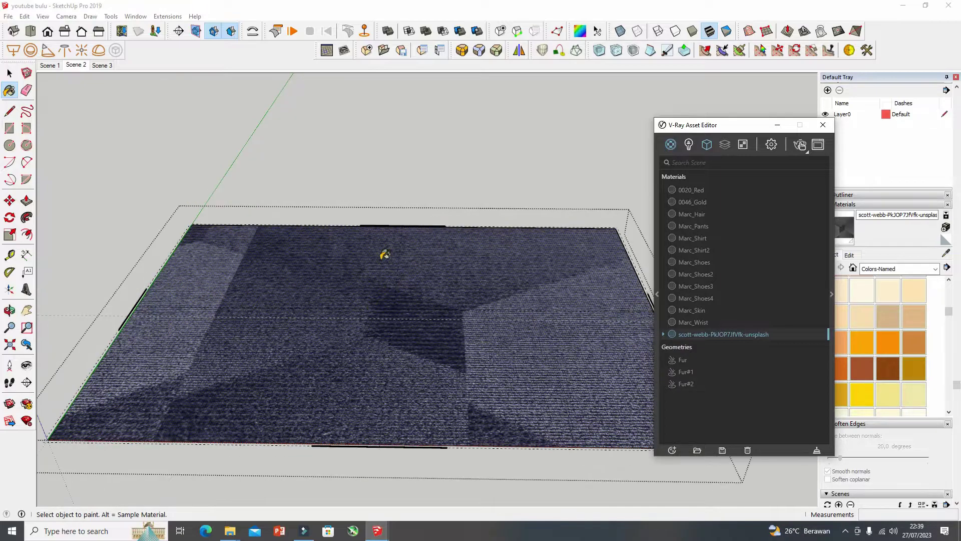
{"action": "left_click", "coordinate": [10, 73]}
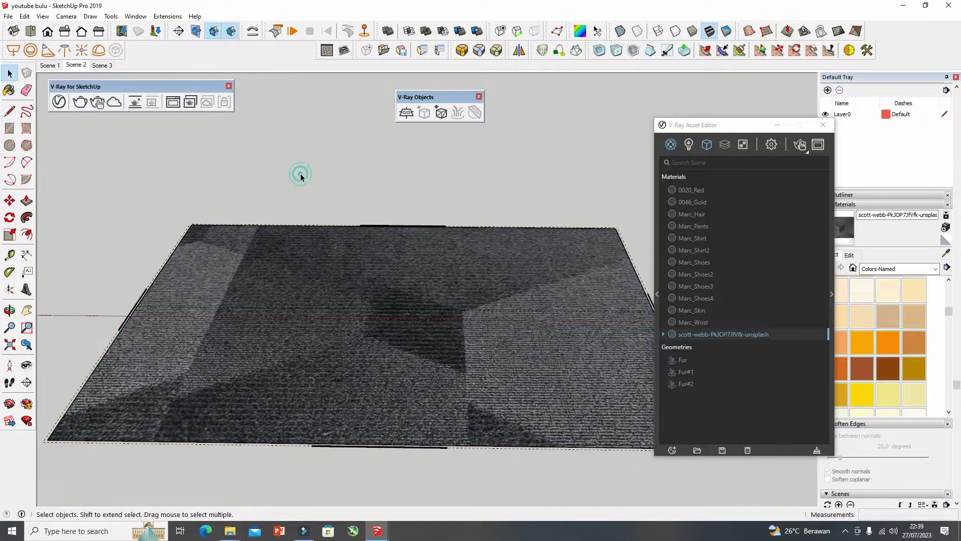
{"action": "middle_click_drag", "start_coordinate": [297, 176], "coordinate": [348, 216]}
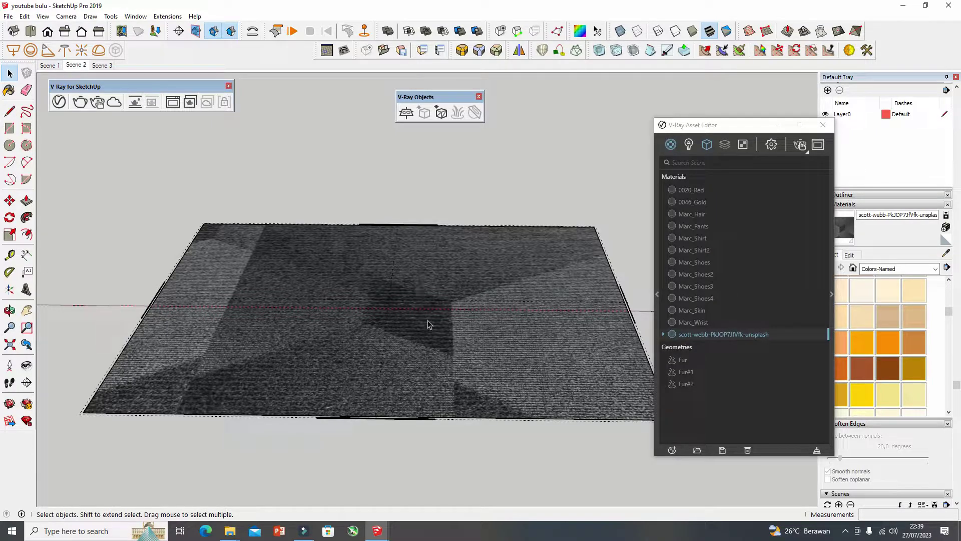
{"action": "mouse_move", "coordinate": [413, 378]}
{"action": "middle_mouse_down"}
{"action": "mouse_move", "coordinate": [448, 125]}
{"action": "mouse_move", "coordinate": [424, 333]}
{"action": "middle_mouse_up"}
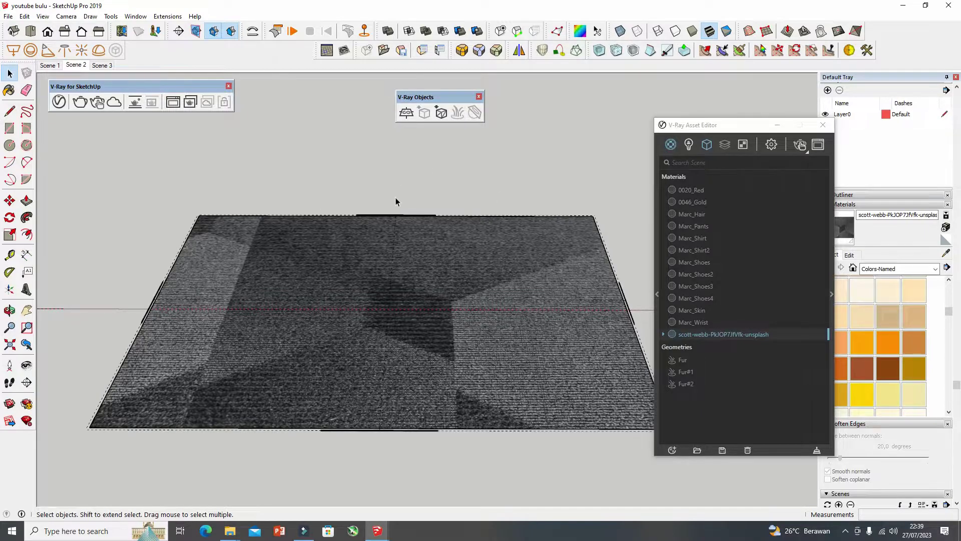
{"action": "left_click", "coordinate": [800, 146]}
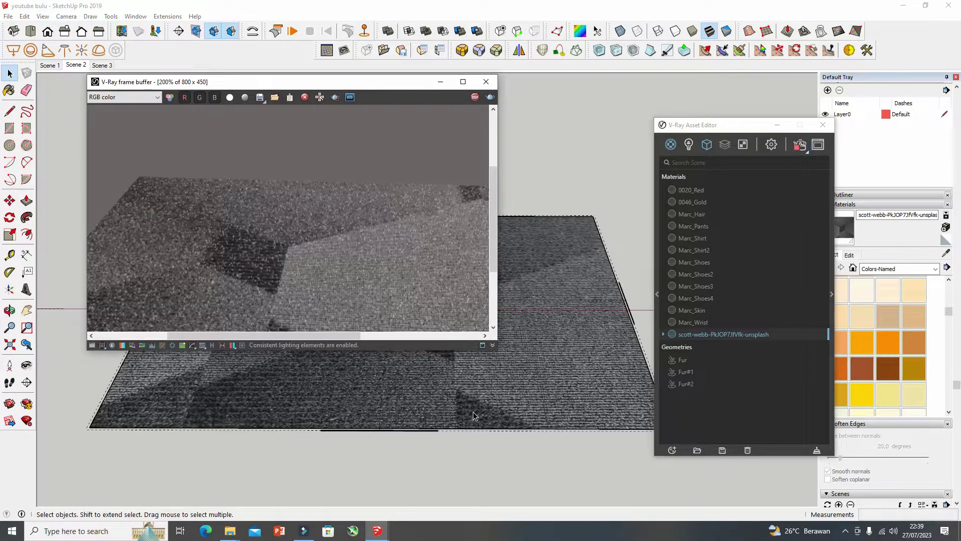
Step: Let the grassy rug fur render refine while zooming and moving the render window lower
{"action": "scroll", "coordinate": [303, 251], "scroll_direction": "down", "scroll_amount": 2}
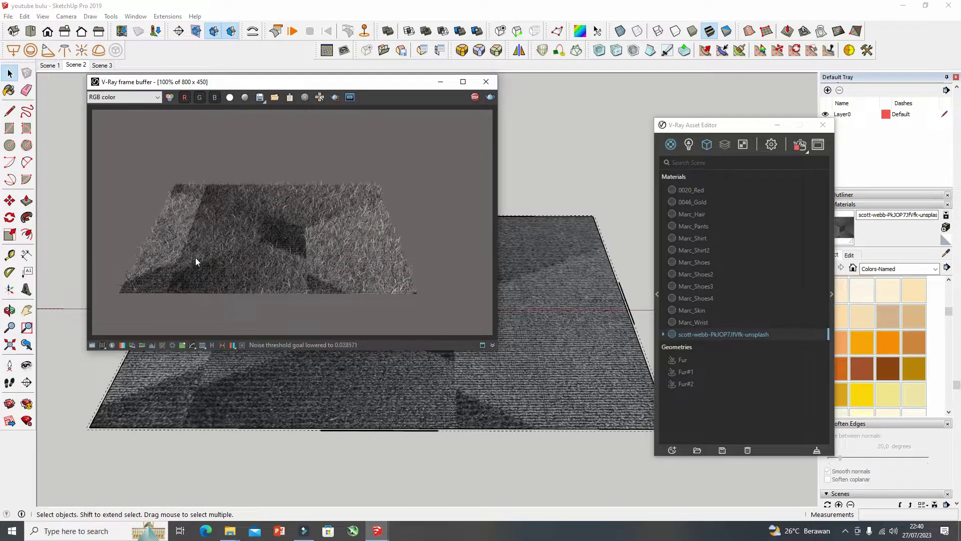
{"action": "scroll", "coordinate": [224, 376], "scroll_direction": "up", "scroll_amount": 1}
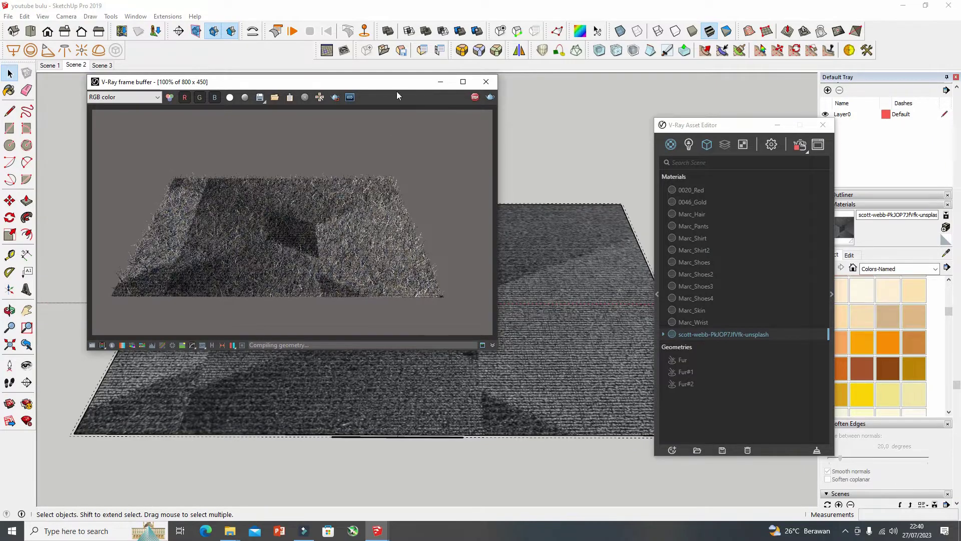
{"action": "left_click_drag", "start_coordinate": [396, 85], "coordinate": [412, 137]}
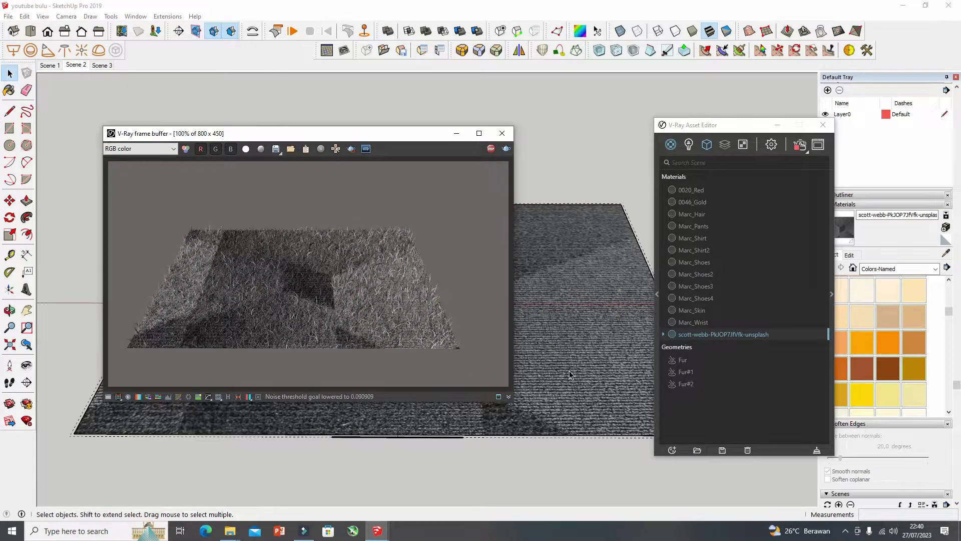
{"action": "scroll", "coordinate": [570, 375], "scroll_direction": "up", "scroll_amount": 1}
{"action": "scroll", "coordinate": [602, 359], "scroll_direction": "up", "scroll_amount": 1}
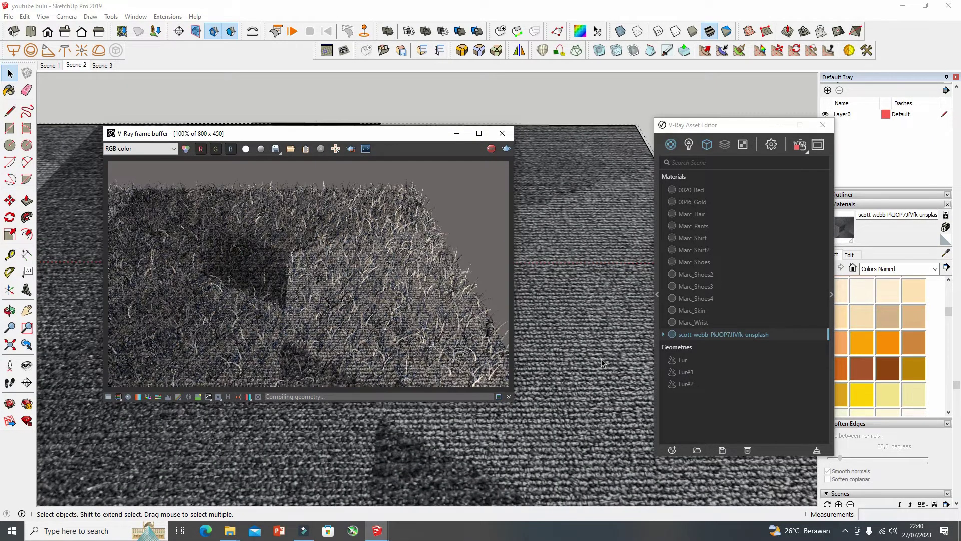
{"action": "scroll", "coordinate": [602, 358], "scroll_direction": "down", "scroll_amount": 2}
{"action": "scroll", "coordinate": [627, 331], "scroll_direction": "down", "scroll_amount": 1}
{"action": "scroll", "coordinate": [531, 391], "scroll_direction": "down", "scroll_amount": 1}
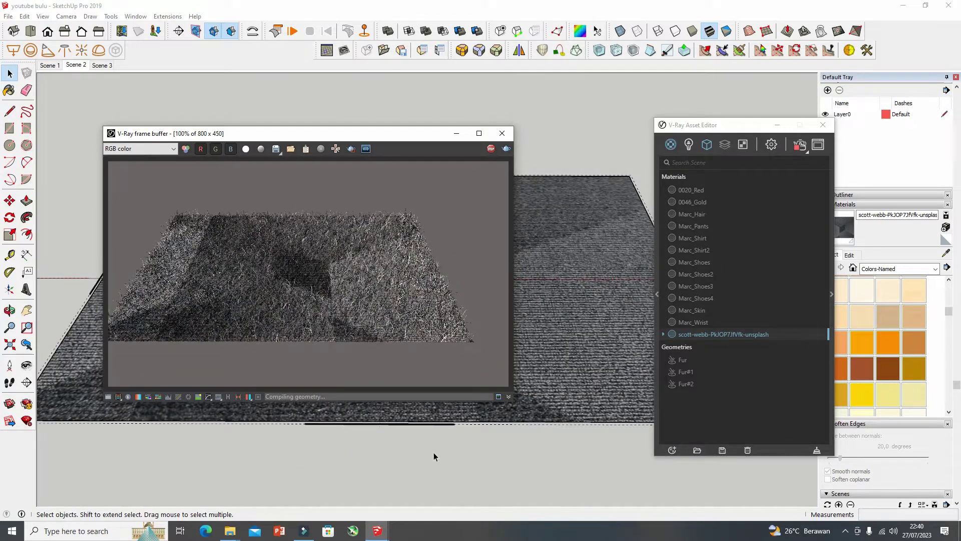
Step: Pan the view right and shift the render window and Asset Editor to the left
{"action": "left_click", "coordinate": [27, 310]}
{"action": "left_click_drag", "start_coordinate": [194, 418], "coordinate": [251, 418]}
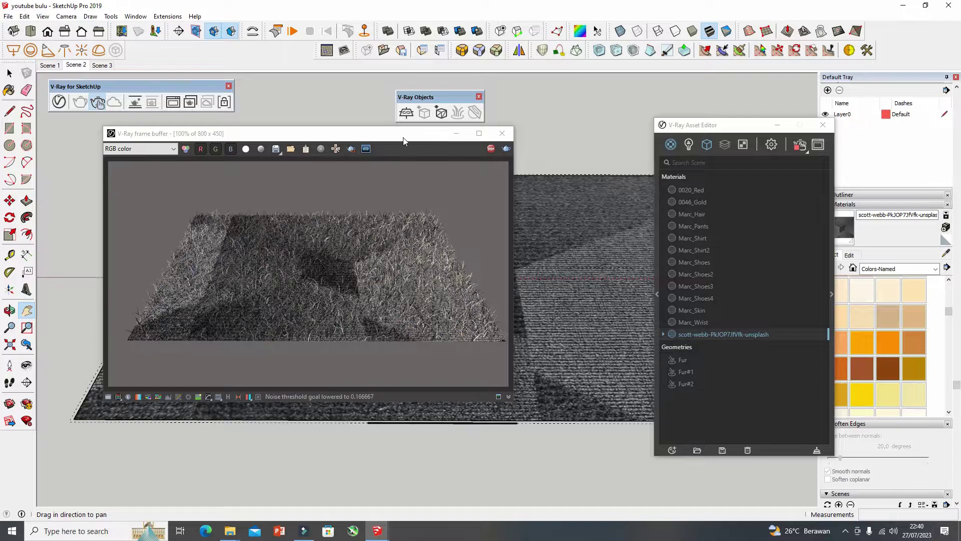
{"action": "left_click_drag", "start_coordinate": [403, 137], "coordinate": [347, 132]}
{"action": "left_click_drag", "start_coordinate": [708, 126], "coordinate": [546, 114]}
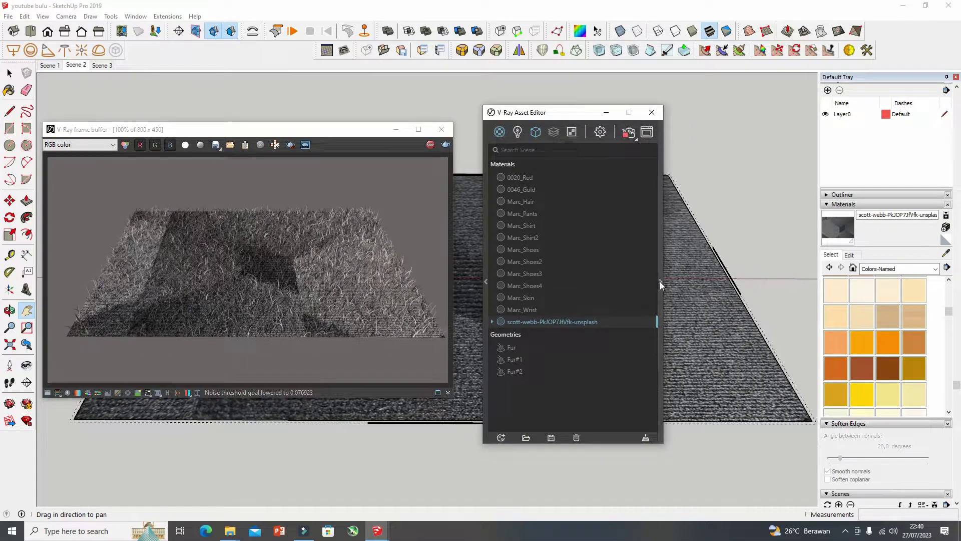
Step: Filter the Asset Editor to geometries and show Fur#2's preview and parameters
{"action": "left_click", "coordinate": [536, 132]}
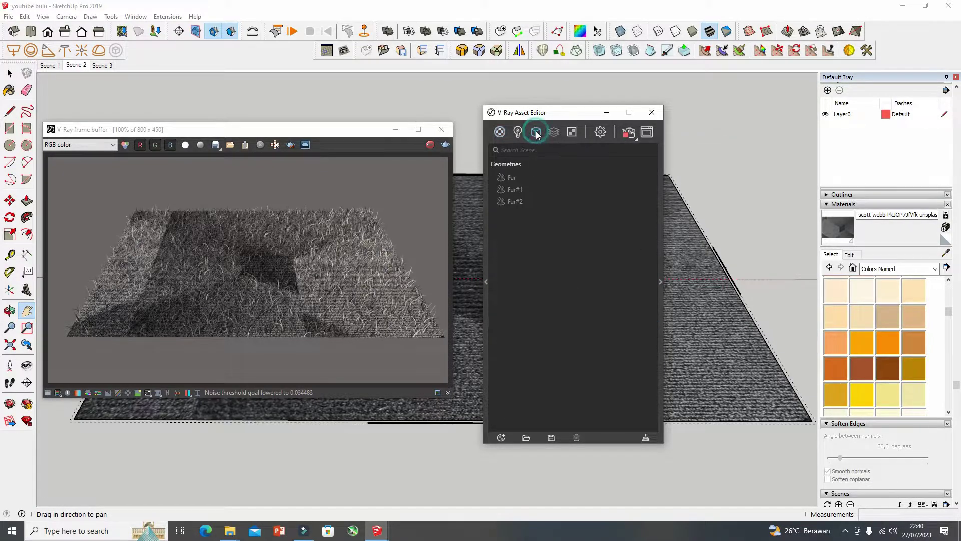
{"action": "left_click", "coordinate": [517, 202]}
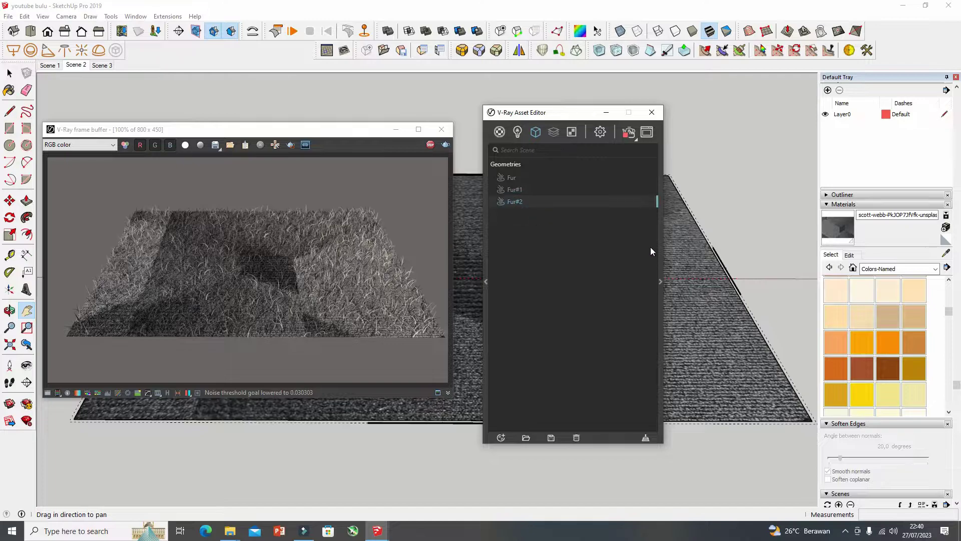
{"action": "left_click", "coordinate": [662, 283]}
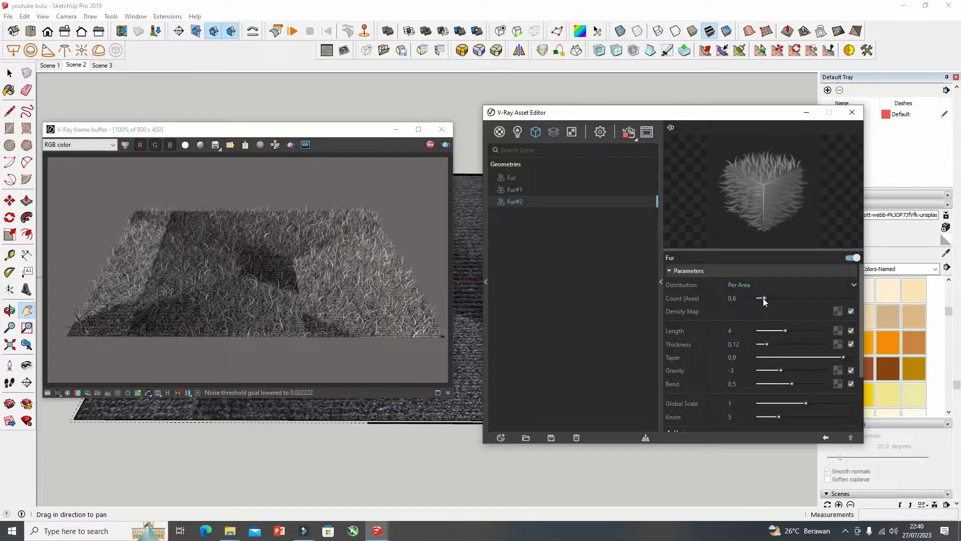
Step: Switch Fur#2 distribution to Per Face with a count of 100
{"action": "left_click", "coordinate": [761, 285]}
{"action": "left_click", "coordinate": [762, 297]}
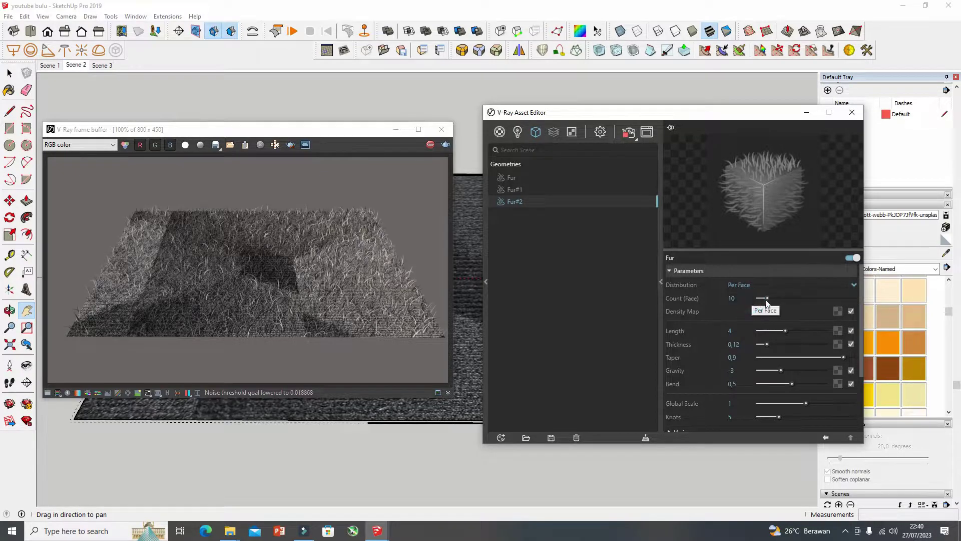
{"action": "left_click_drag", "start_coordinate": [767, 298], "coordinate": [805, 297]}
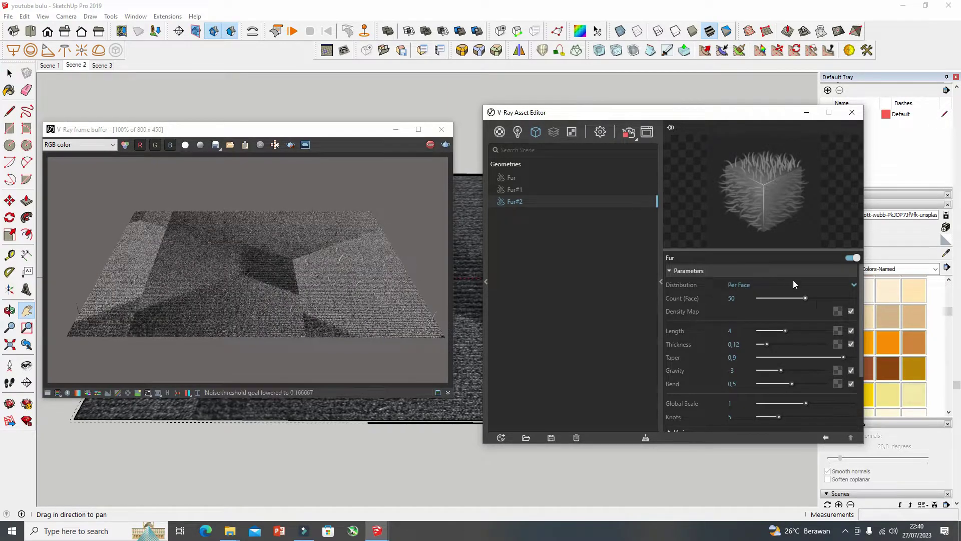
{"action": "left_click_drag", "start_coordinate": [806, 297], "coordinate": [854, 297]}
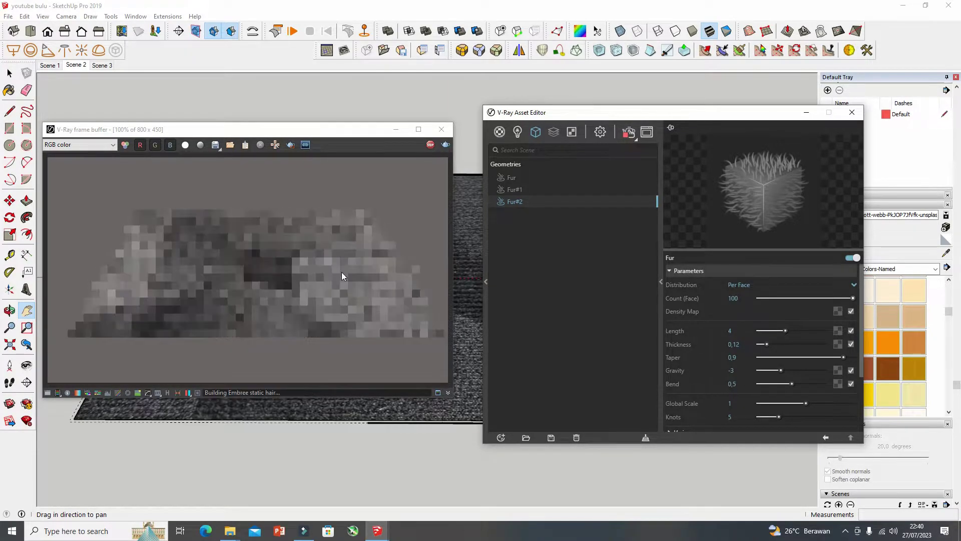
{"action": "scroll", "coordinate": [239, 299], "scroll_direction": "up", "scroll_amount": 1}
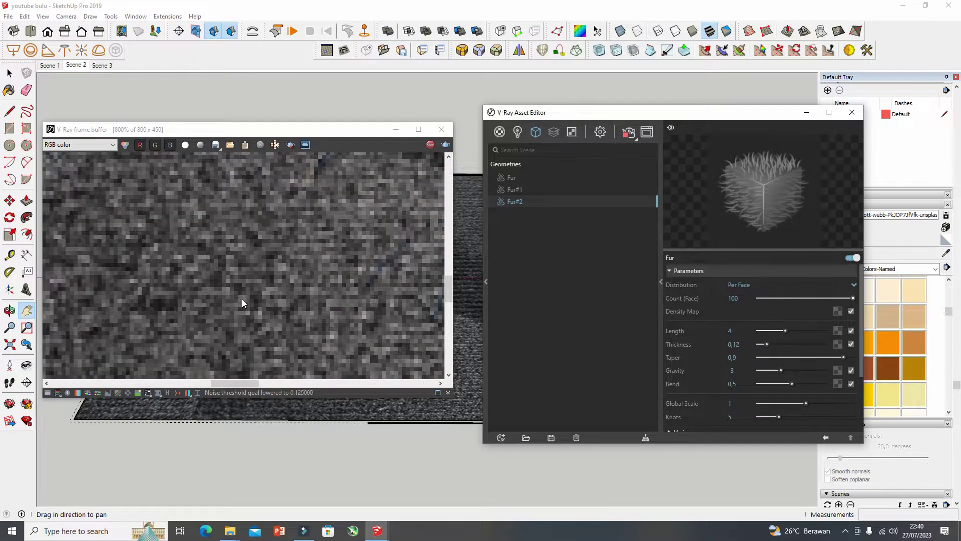
{"action": "scroll", "coordinate": [242, 299], "scroll_direction": "down", "scroll_amount": 2}
{"action": "scroll", "coordinate": [239, 279], "scroll_direction": "up", "scroll_amount": 1}
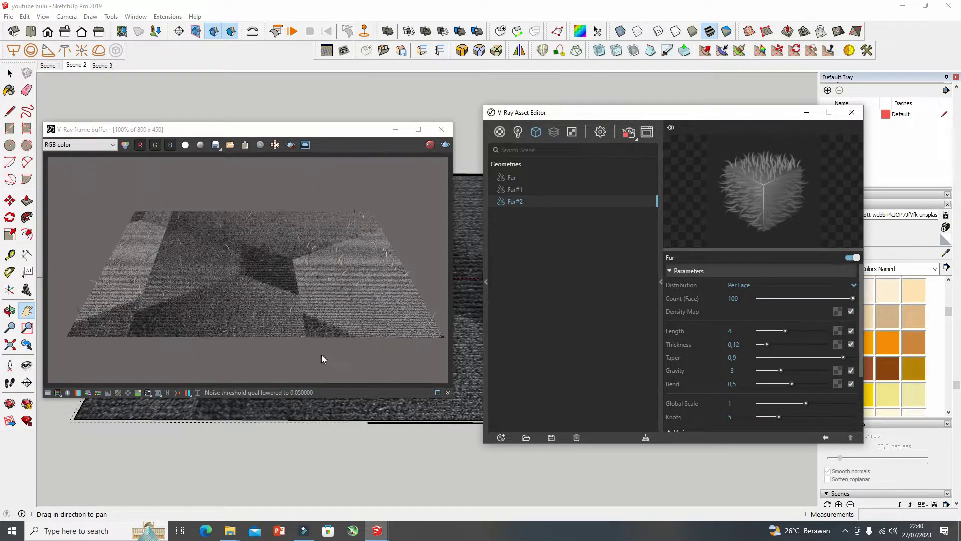
{"action": "scroll", "coordinate": [340, 412], "scroll_direction": "up", "scroll_amount": 1}
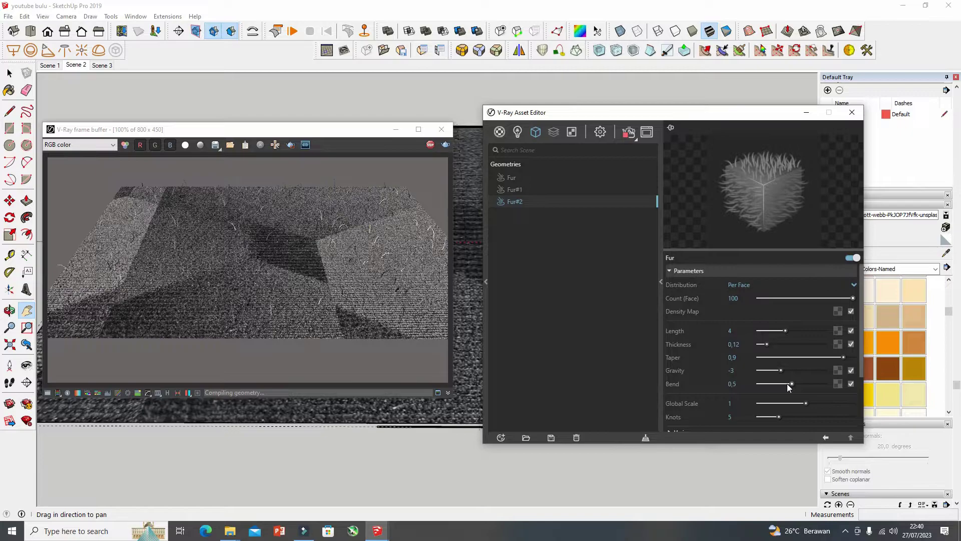
Step: Shorten Fur#2 to length 0,84 and thin the strands to 0,04, orbiting to check the rug
{"action": "left_click_drag", "start_coordinate": [785, 330], "coordinate": [766, 332]}
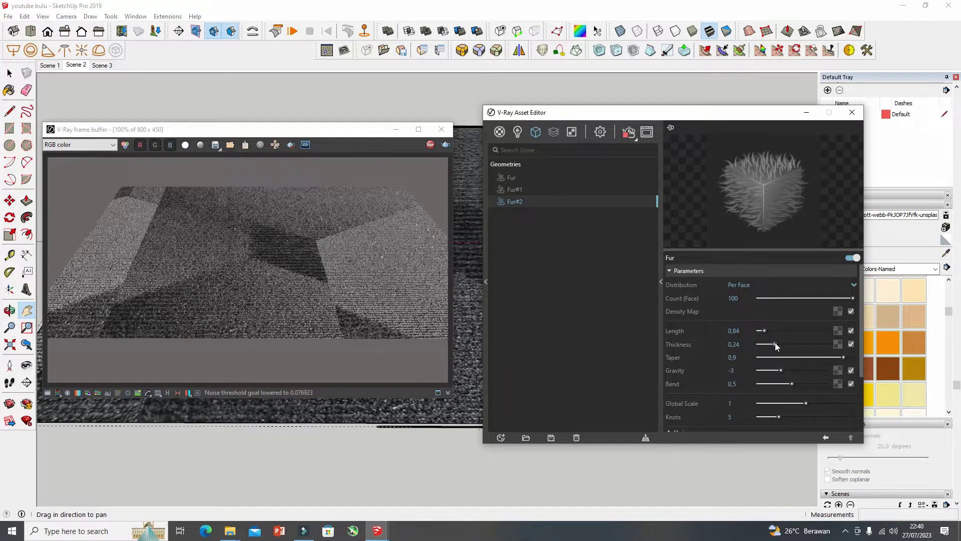
{"action": "left_click_drag", "start_coordinate": [775, 344], "coordinate": [778, 344]}
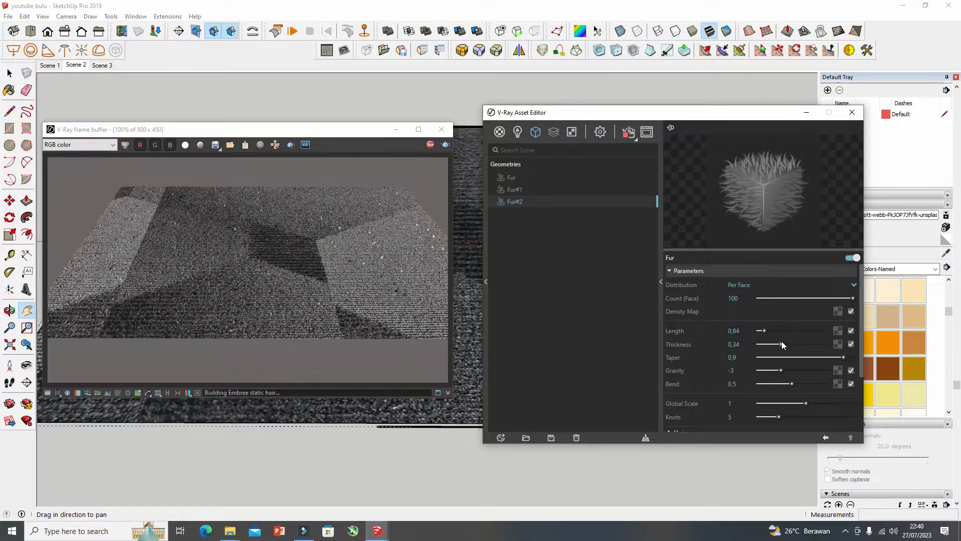
{"action": "middle_click_drag", "start_coordinate": [384, 414], "coordinate": [294, 427]}
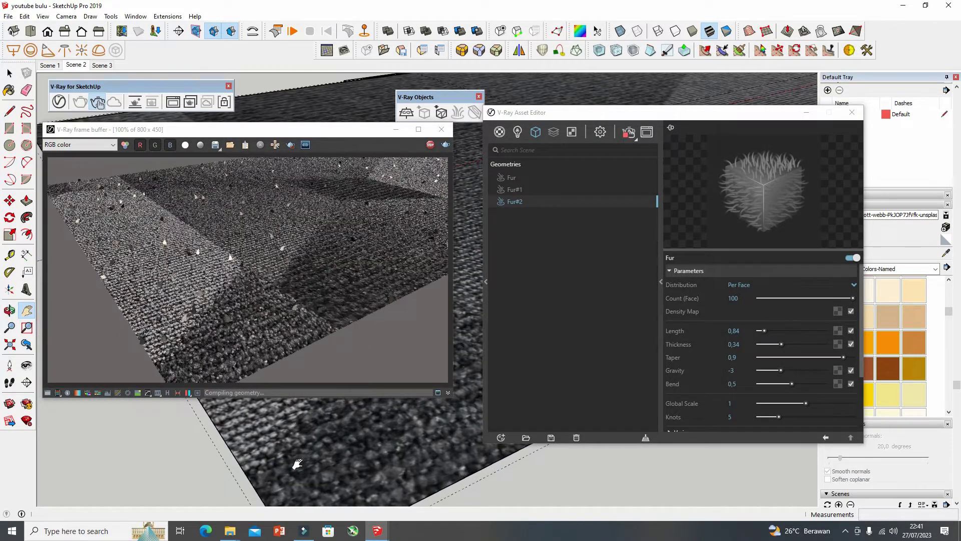
{"action": "mouse_move", "coordinate": [294, 461]}
{"action": "middle_mouse_down"}
{"action": "mouse_move", "coordinate": [291, 439]}
{"action": "mouse_move", "coordinate": [260, 436]}
{"action": "middle_mouse_up"}
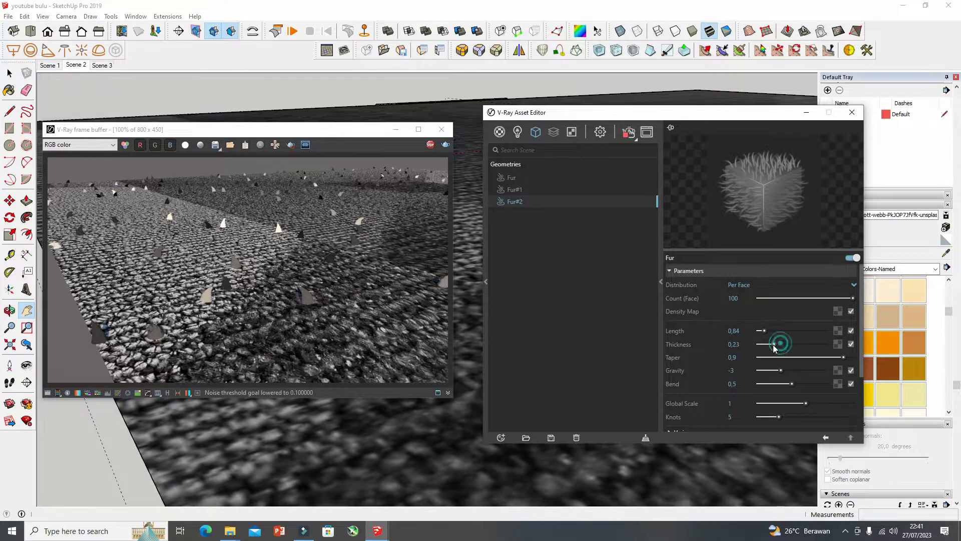
{"action": "left_click_drag", "start_coordinate": [781, 344], "coordinate": [762, 346]}
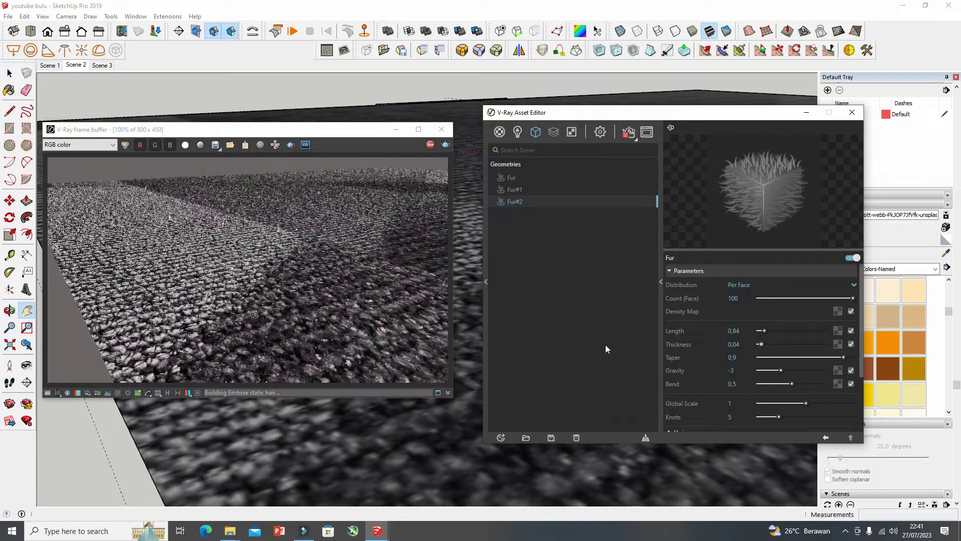
Step: Switch Fur#2 distribution to Per Area with a count of 10
{"action": "left_click", "coordinate": [853, 286]}
{"action": "left_click", "coordinate": [744, 313]}
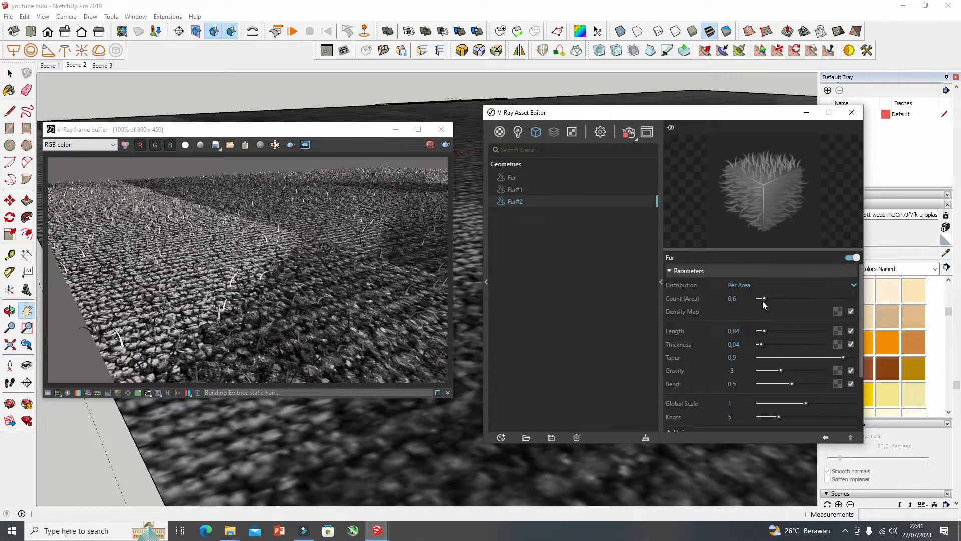
{"action": "left_click_drag", "start_coordinate": [765, 299], "coordinate": [846, 297]}
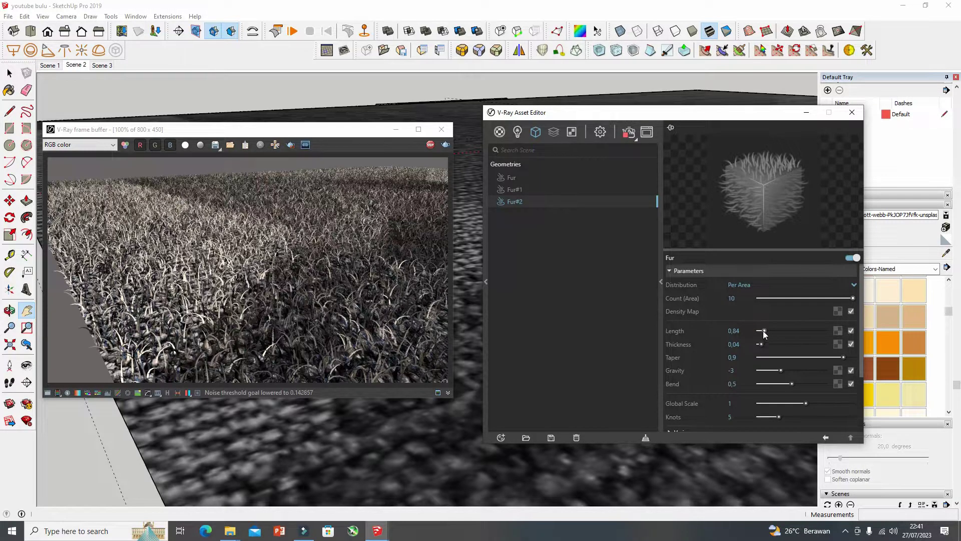
Step: Set the carpet fur thickness to 0,08 and length to 0,15
{"action": "left_click_drag", "start_coordinate": [764, 334], "coordinate": [763, 331]}
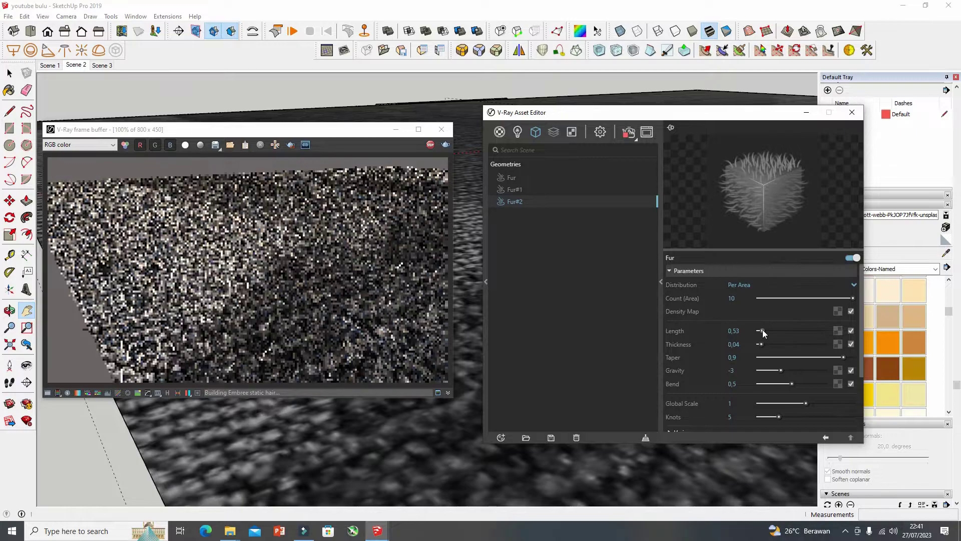
{"action": "left_click_drag", "start_coordinate": [763, 330], "coordinate": [763, 332]}
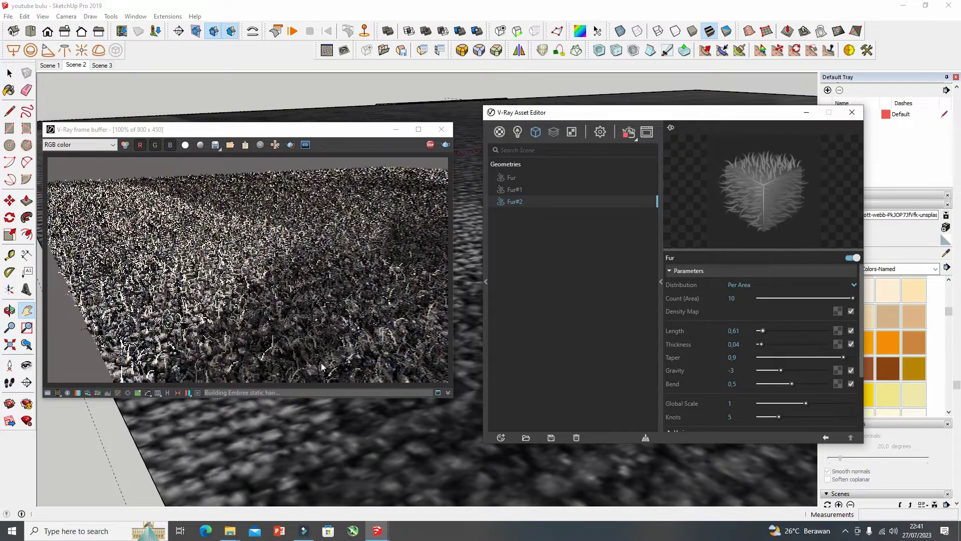
{"action": "left_click_drag", "start_coordinate": [118, 401], "coordinate": [155, 410]}
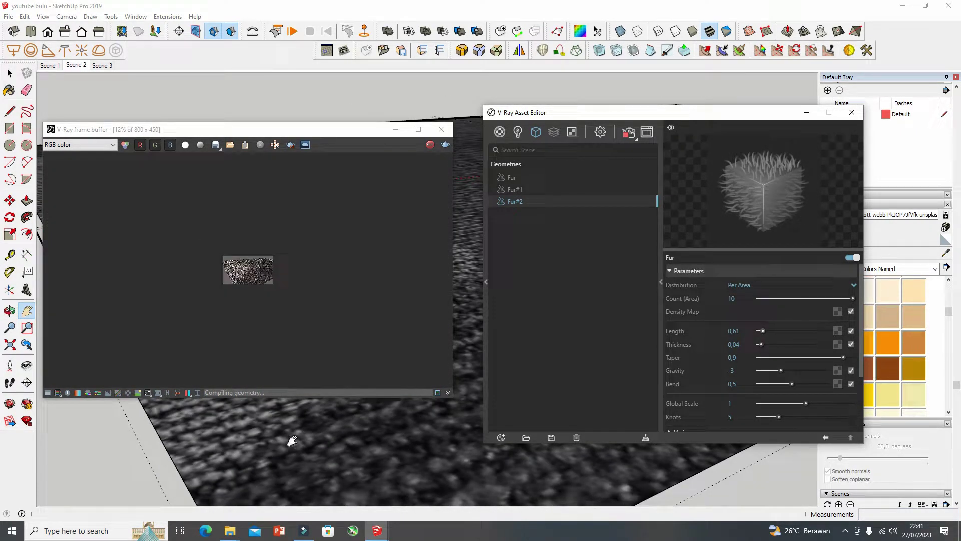
{"action": "scroll", "coordinate": [219, 436], "scroll_direction": "down", "scroll_amount": 2}
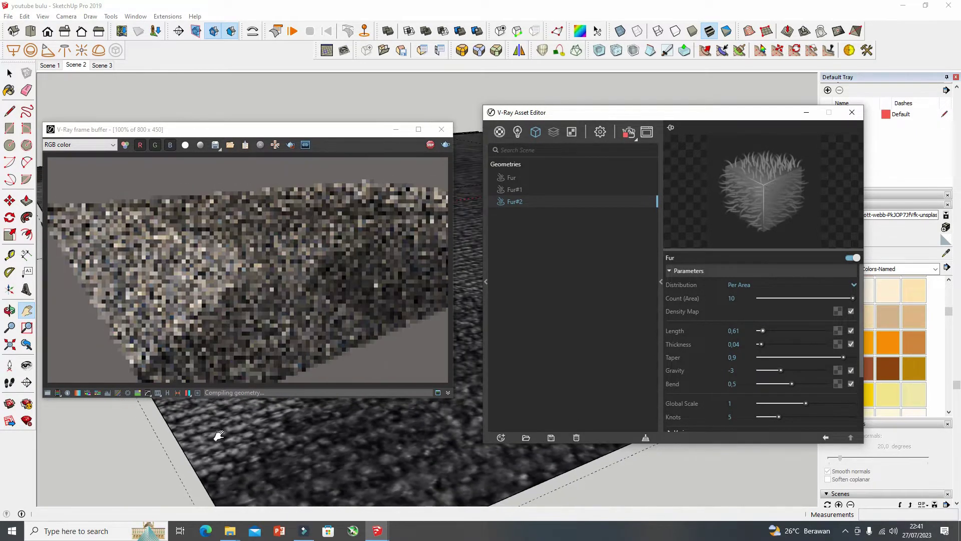
{"action": "left_click_drag", "start_coordinate": [219, 436], "coordinate": [299, 456]}
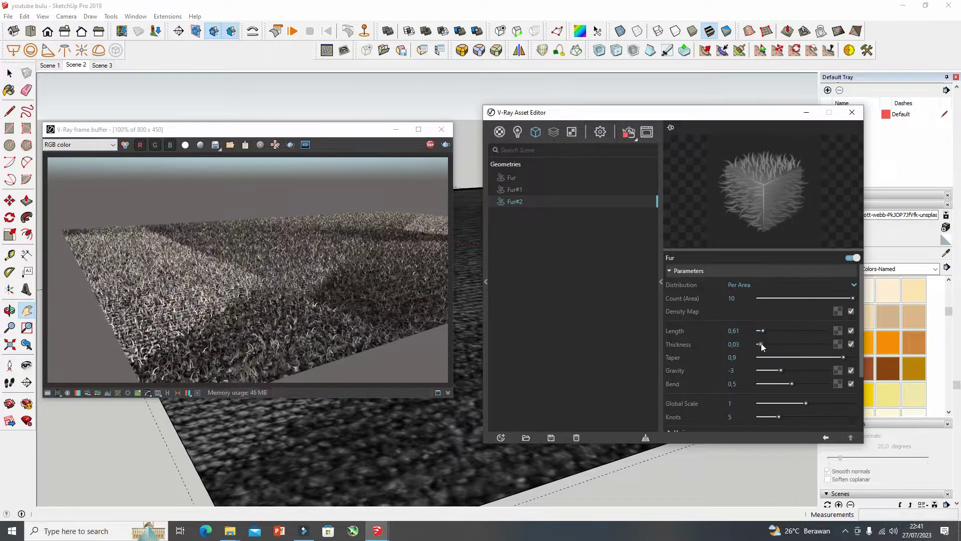
{"action": "left_click_drag", "start_coordinate": [761, 345], "coordinate": [767, 346]}
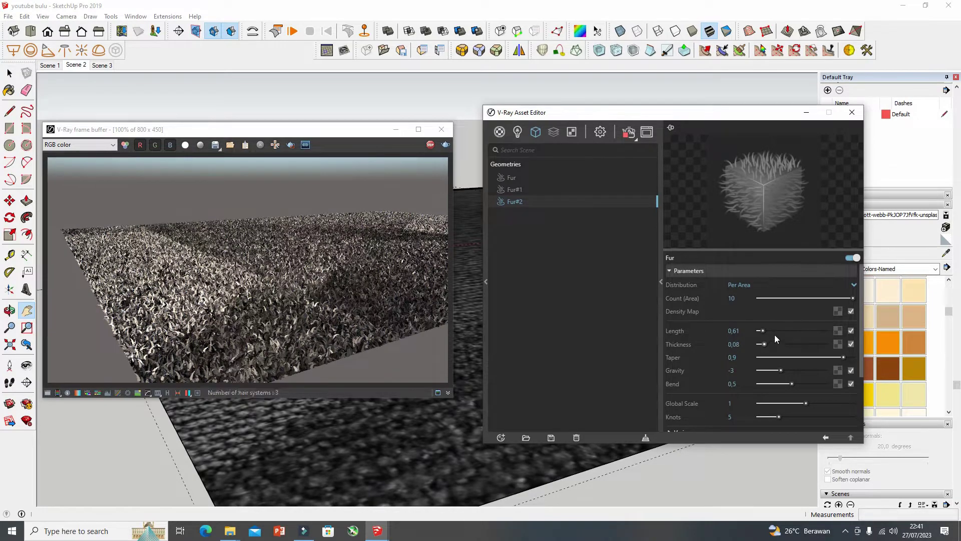
{"action": "left_click_drag", "start_coordinate": [763, 332], "coordinate": [759, 331]}
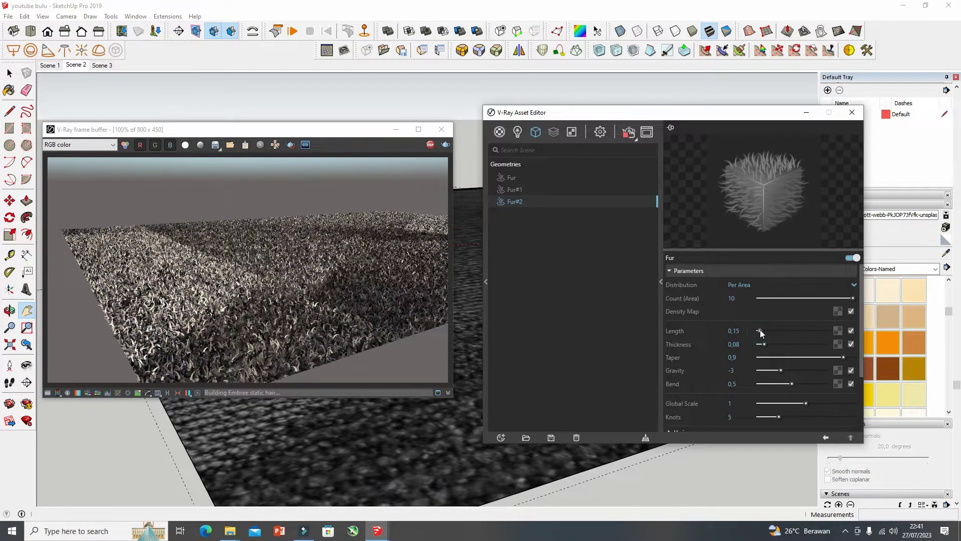
Step: Raise Fur#2 gravity to -4,4 and lengthen the strands, reframing the rug to review
{"action": "left_click_drag", "start_coordinate": [782, 370], "coordinate": [766, 371]}
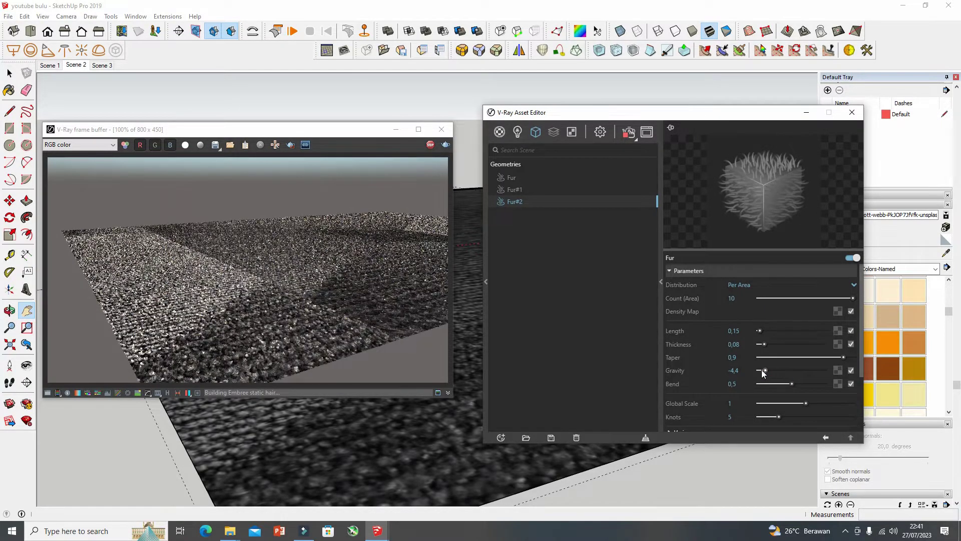
{"action": "left_click", "coordinate": [761, 332]}
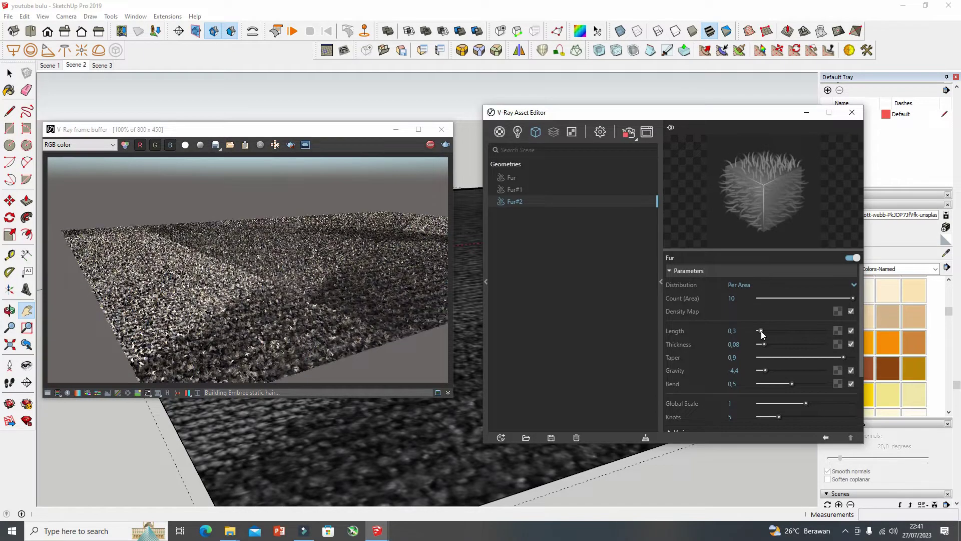
{"action": "left_click_drag", "start_coordinate": [198, 405], "coordinate": [239, 447]}
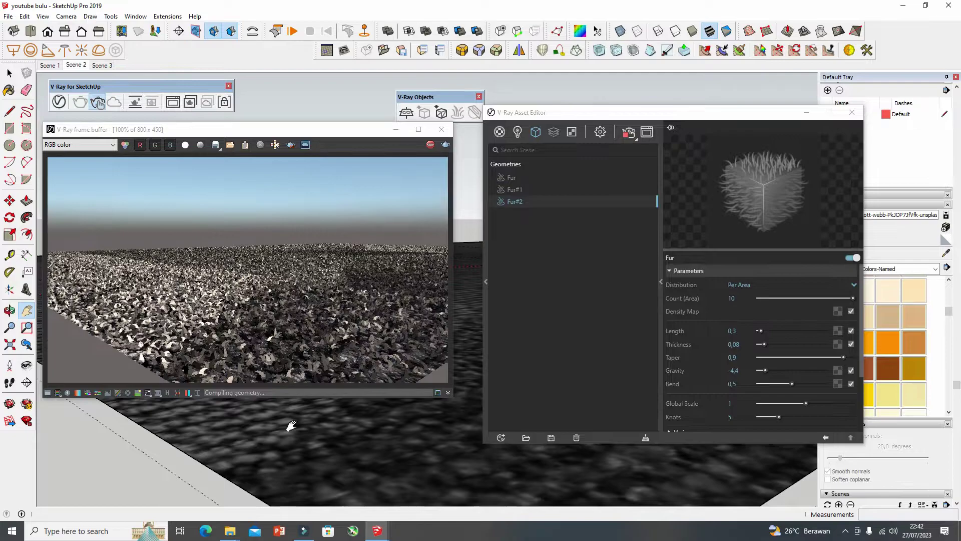
{"action": "left_click_drag", "start_coordinate": [238, 447], "coordinate": [367, 451]}
{"action": "mouse_move", "coordinate": [367, 451]}
{"action": "middle_mouse_down"}
{"action": "mouse_move", "coordinate": [261, 465]}
{"action": "mouse_move", "coordinate": [71, 418]}
{"action": "mouse_move", "coordinate": [312, 423]}
{"action": "mouse_move", "coordinate": [310, 475]}
{"action": "middle_mouse_up"}
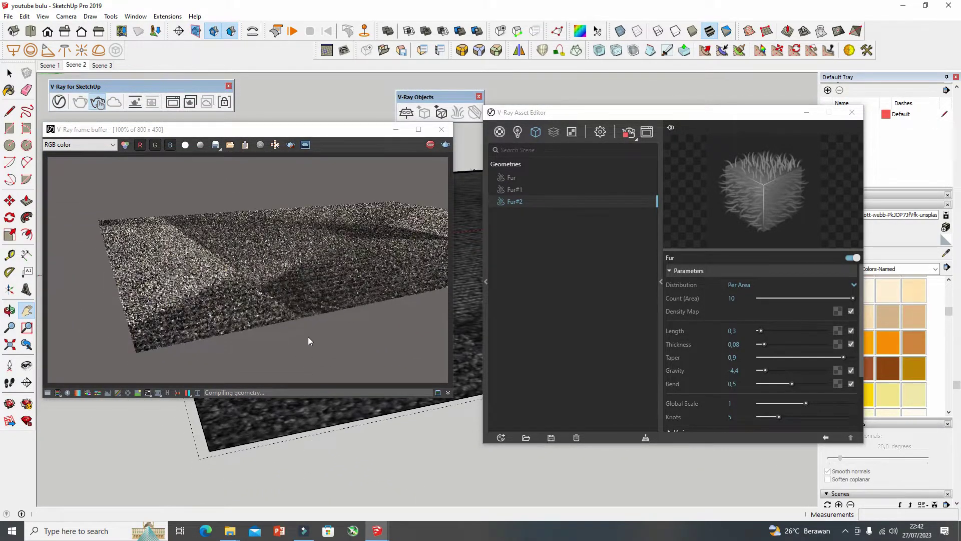
{"action": "mouse_move", "coordinate": [146, 458]}
{"action": "middle_mouse_down", "text": "shift"}
{"action": "mouse_move", "coordinate": [132, 455]}
{"action": "mouse_move", "coordinate": [204, 453]}
{"action": "middle_mouse_up", "text": "shift"}
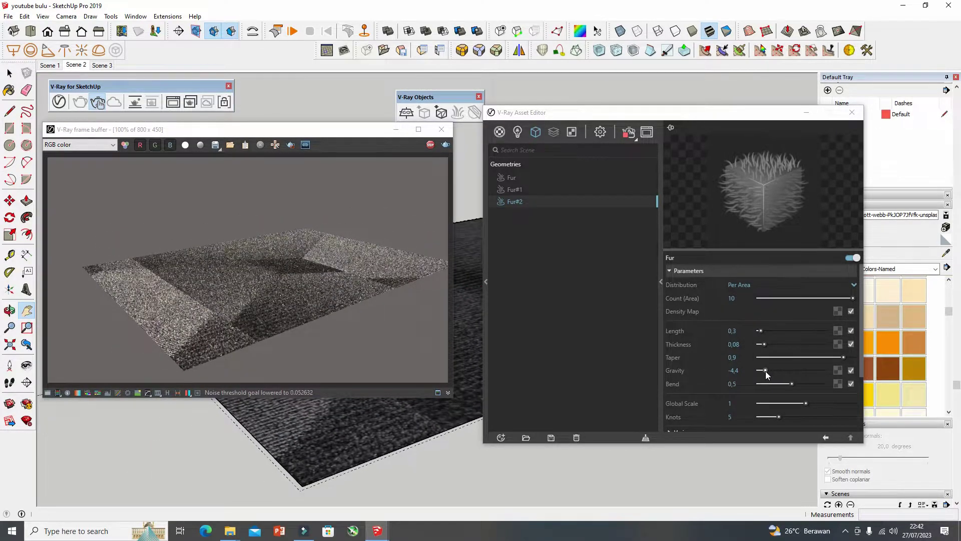
Step: Tune the fur to bend 0,3, thickness 0,04, taper 0,4 and length 0,23
{"action": "mouse_move", "coordinate": [794, 384]}
{"action": "left_mouse_down"}
{"action": "mouse_move", "coordinate": [785, 386]}
{"action": "mouse_move", "coordinate": [813, 382]}
{"action": "left_mouse_up"}
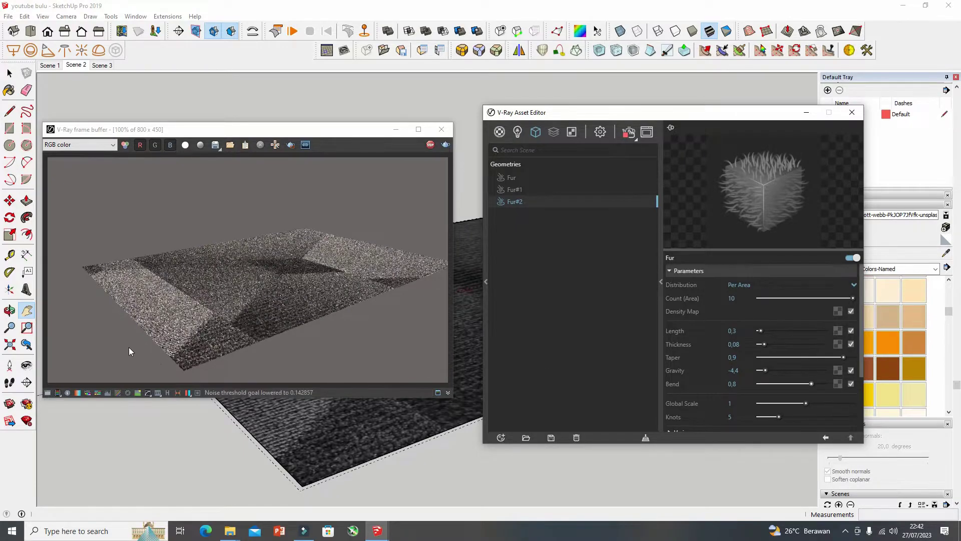
{"action": "scroll", "coordinate": [250, 450], "scroll_direction": "up", "scroll_amount": 3}
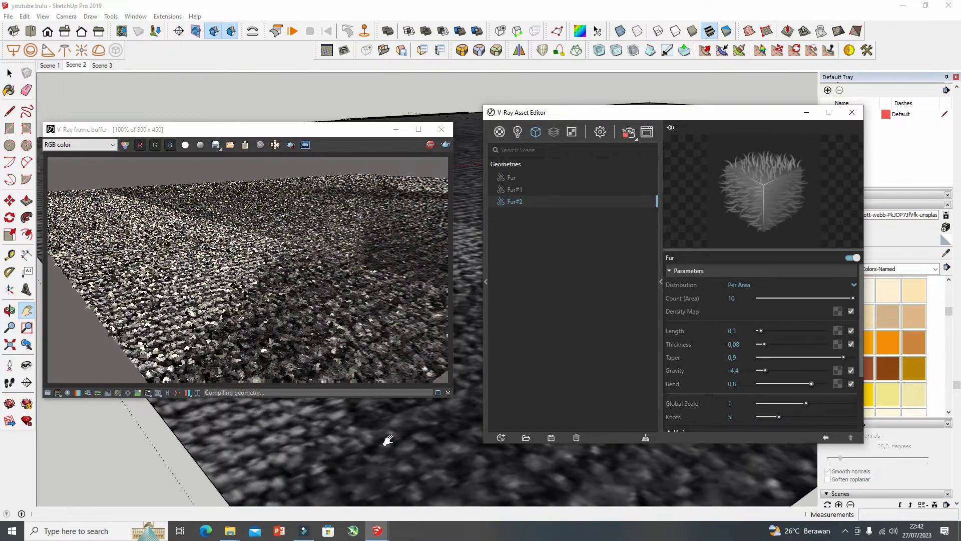
{"action": "left_click_drag", "start_coordinate": [391, 435], "coordinate": [294, 457]}
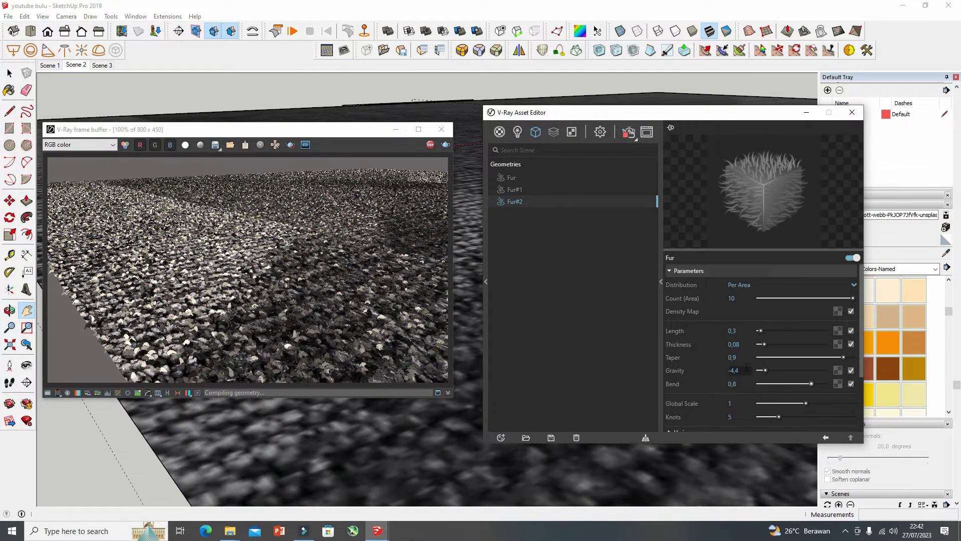
{"action": "left_click_drag", "start_coordinate": [812, 383], "coordinate": [765, 388]}
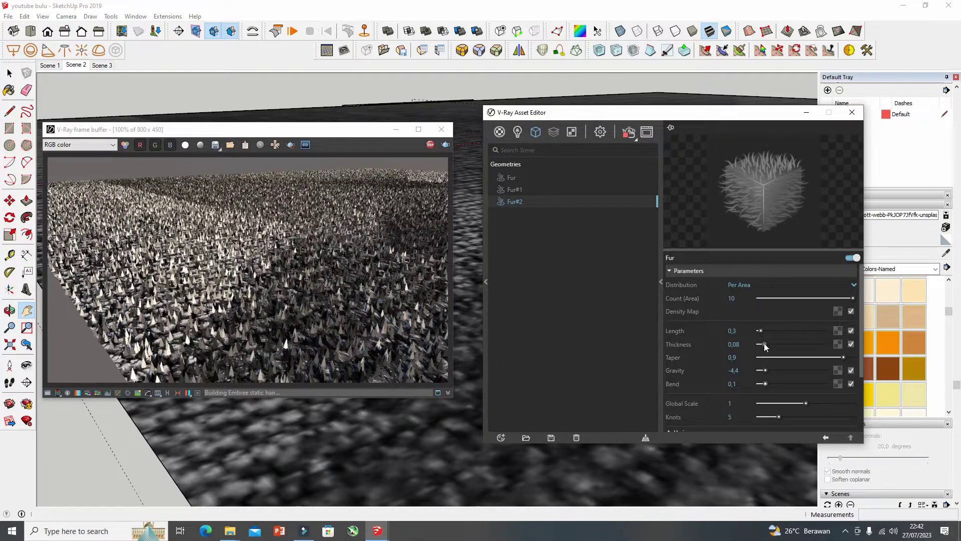
{"action": "left_click_drag", "start_coordinate": [763, 345], "coordinate": [762, 344]}
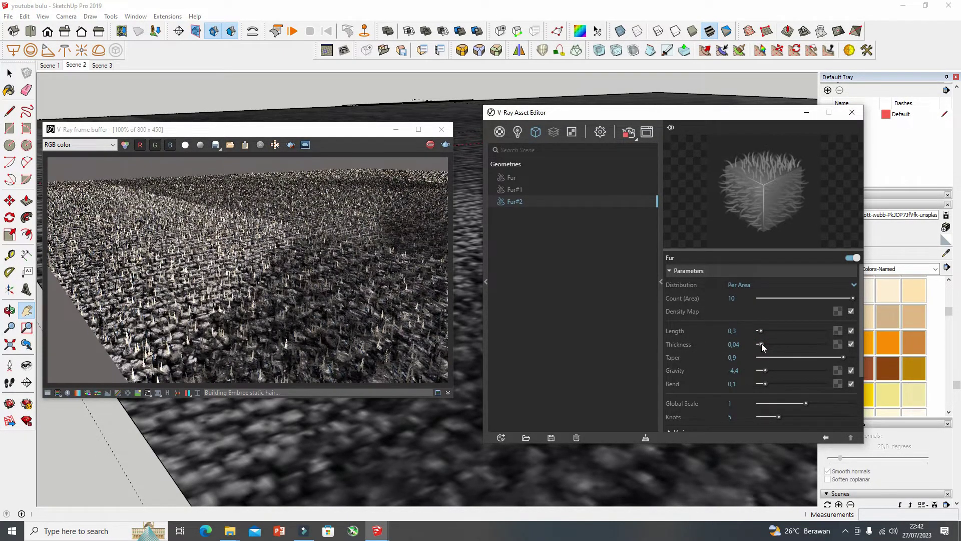
{"action": "left_click_drag", "start_coordinate": [844, 357], "coordinate": [800, 360]}
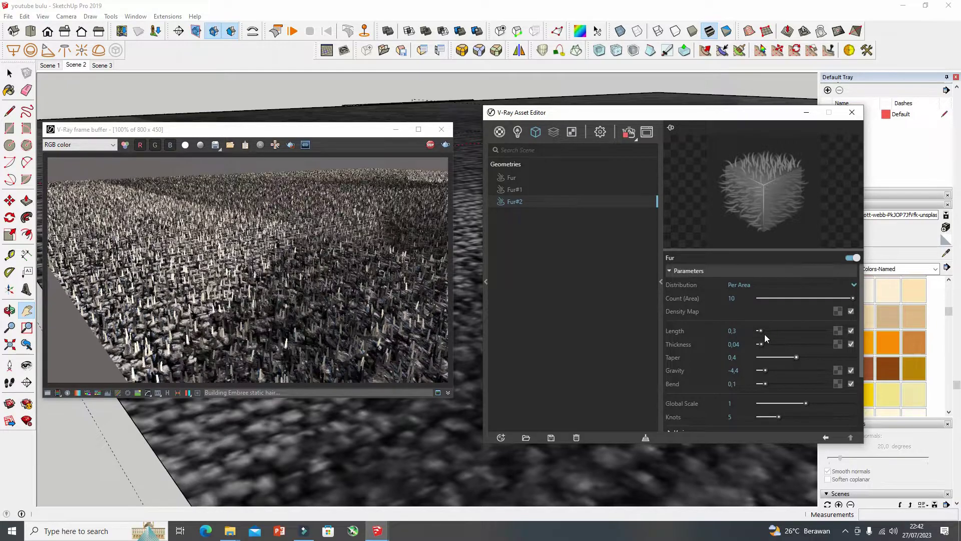
{"action": "left_click_drag", "start_coordinate": [763, 332], "coordinate": [761, 331]}
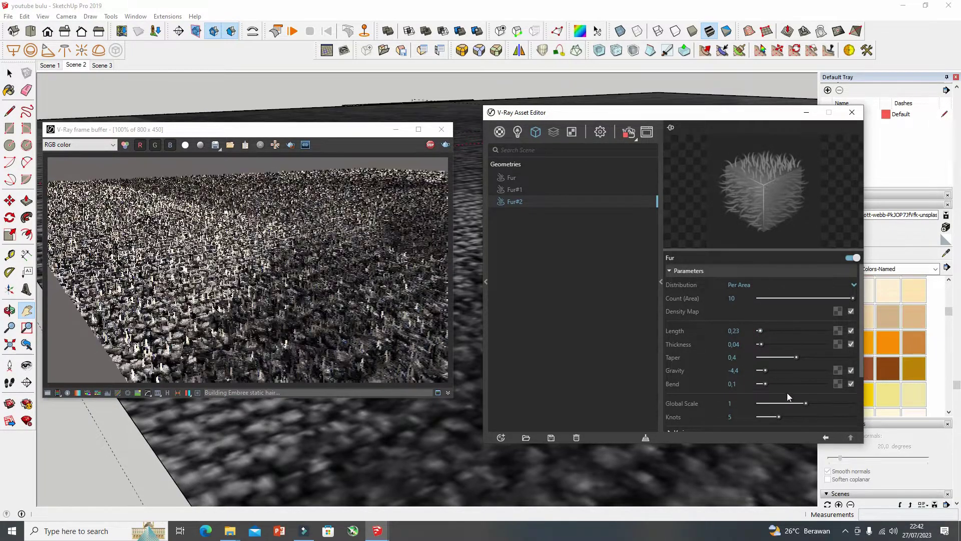
{"action": "left_click", "coordinate": [765, 383]}
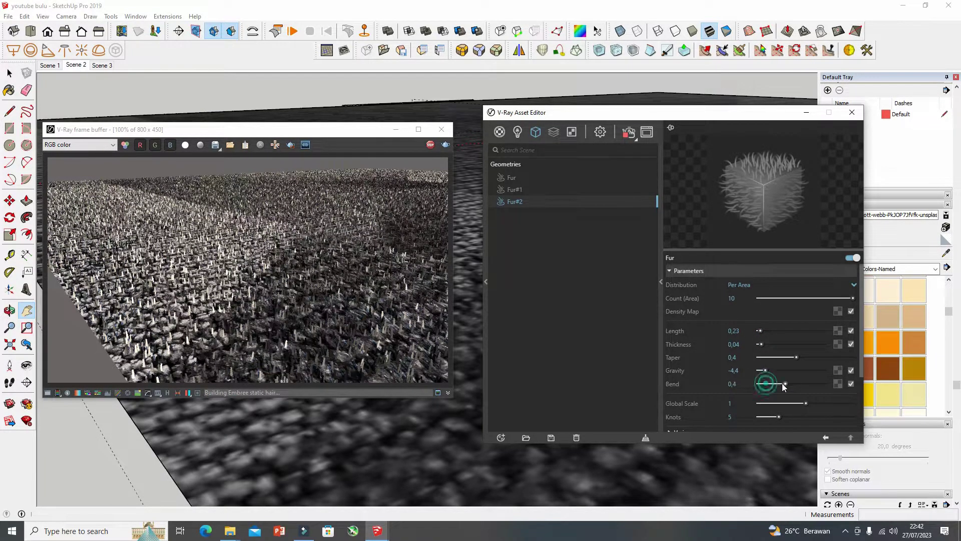
{"action": "left_click_drag", "start_coordinate": [766, 384], "coordinate": [779, 383]}
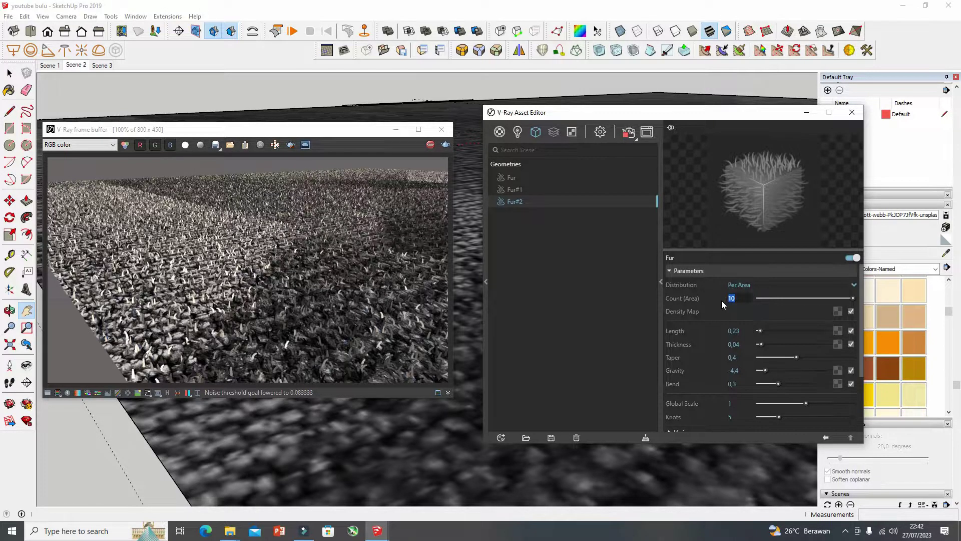
Step: Set the Fur#2 per-area count to 50 and pan across the rug
{"action": "type", "text": "50"}
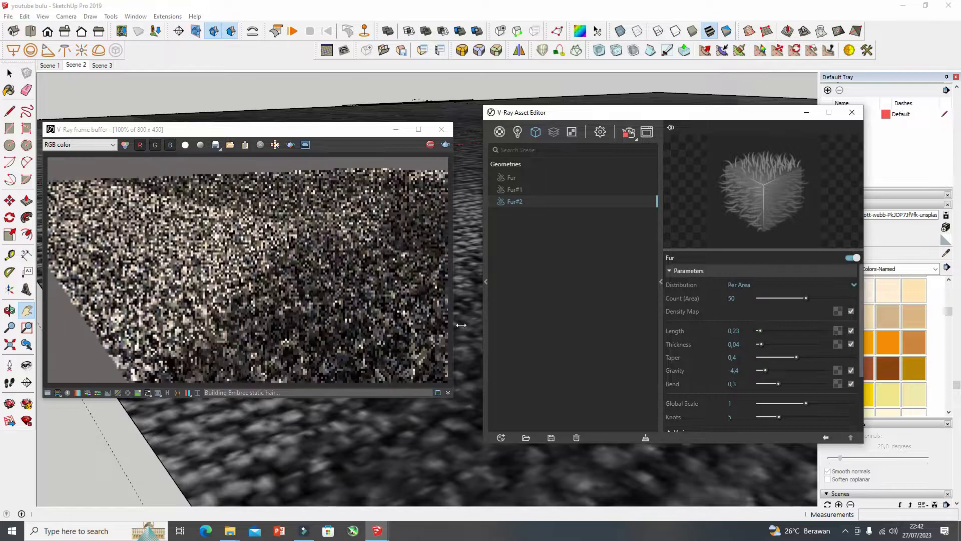
{"action": "mouse_move", "coordinate": [118, 408]}
{"action": "left_mouse_down"}
{"action": "mouse_move", "coordinate": [163, 409]}
{"action": "mouse_move", "coordinate": [187, 440]}
{"action": "mouse_move", "coordinate": [150, 435]}
{"action": "mouse_move", "coordinate": [260, 438]}
{"action": "left_mouse_up"}
{"action": "mouse_move", "coordinate": [342, 443]}
{"action": "left_mouse_down"}
{"action": "mouse_move", "coordinate": [228, 451]}
{"action": "mouse_move", "coordinate": [283, 436]}
{"action": "left_mouse_up"}
{"action": "scroll", "coordinate": [282, 436], "scroll_direction": "up", "scroll_amount": 3}
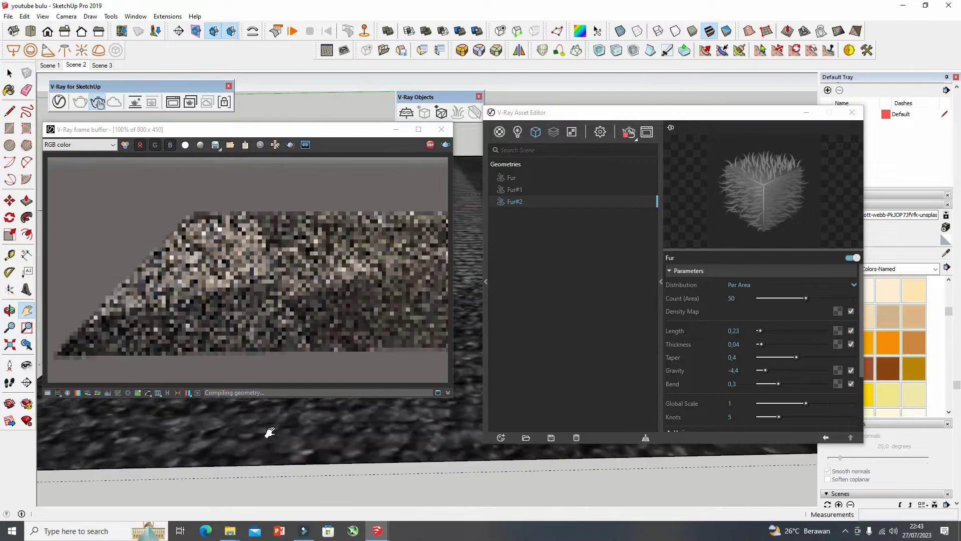
{"action": "scroll", "coordinate": [275, 437], "scroll_direction": "up", "scroll_amount": 2}
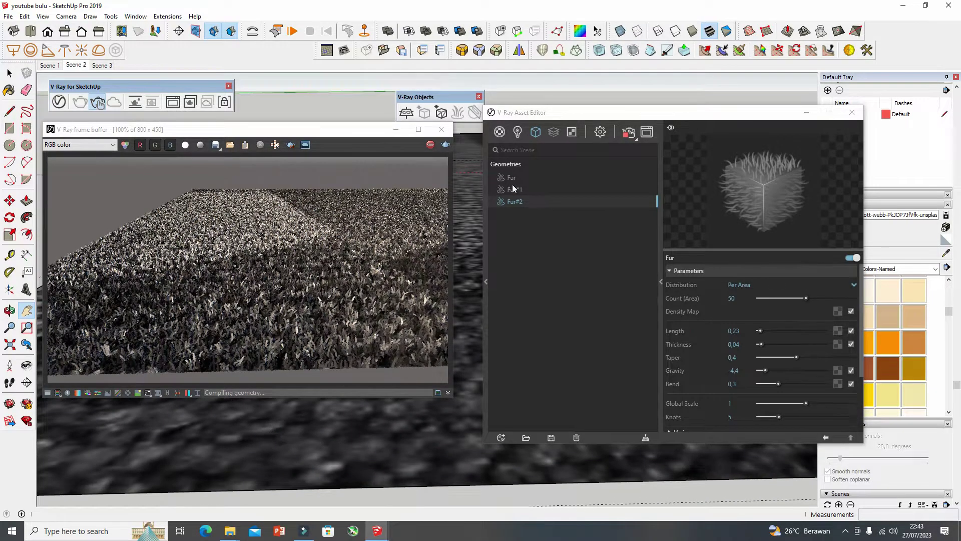
Step: Toggle Fur#2 off and back on, then pan and orbit to frame the carpet larger
{"action": "left_click", "coordinate": [500, 201]}
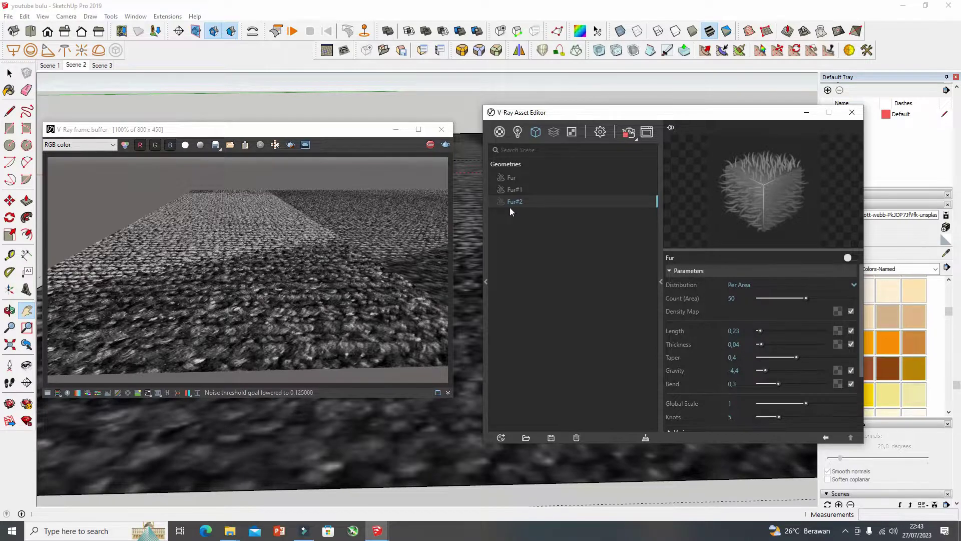
{"action": "left_click", "coordinate": [500, 202]}
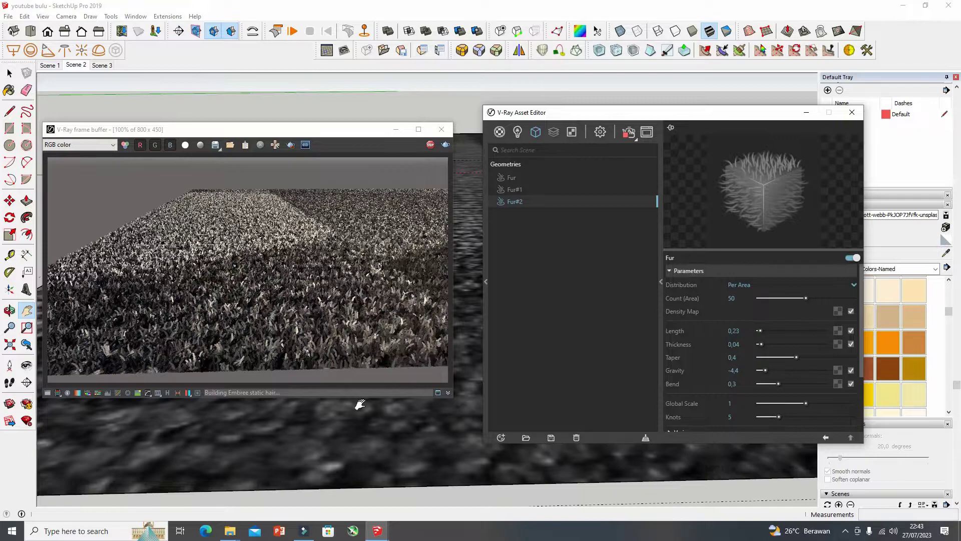
{"action": "mouse_move", "coordinate": [260, 430]}
{"action": "left_mouse_down"}
{"action": "mouse_move", "coordinate": [165, 425]}
{"action": "mouse_move", "coordinate": [307, 444]}
{"action": "left_mouse_up"}
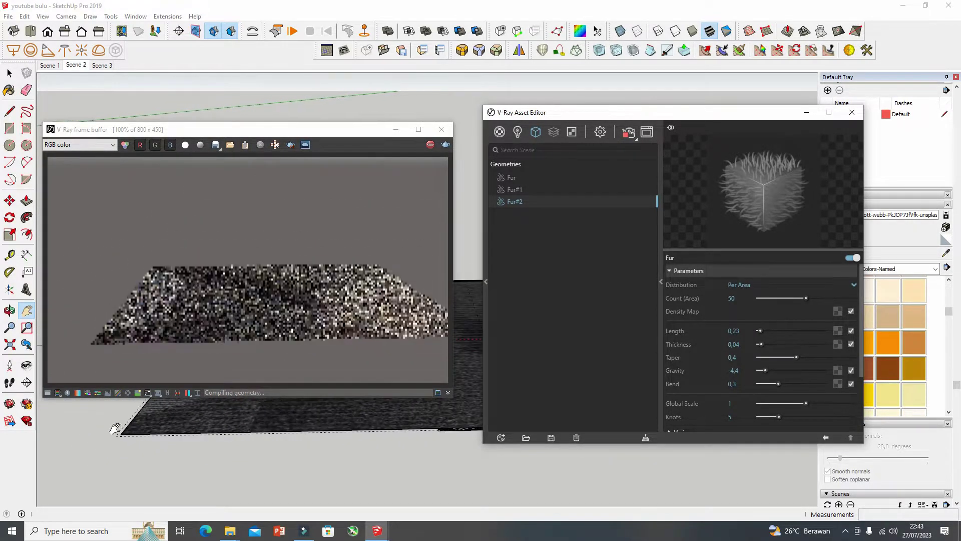
{"action": "mouse_move", "coordinate": [358, 427]}
{"action": "left_mouse_down"}
{"action": "mouse_move", "coordinate": [304, 430]}
{"action": "mouse_move", "coordinate": [320, 453]}
{"action": "left_mouse_up"}
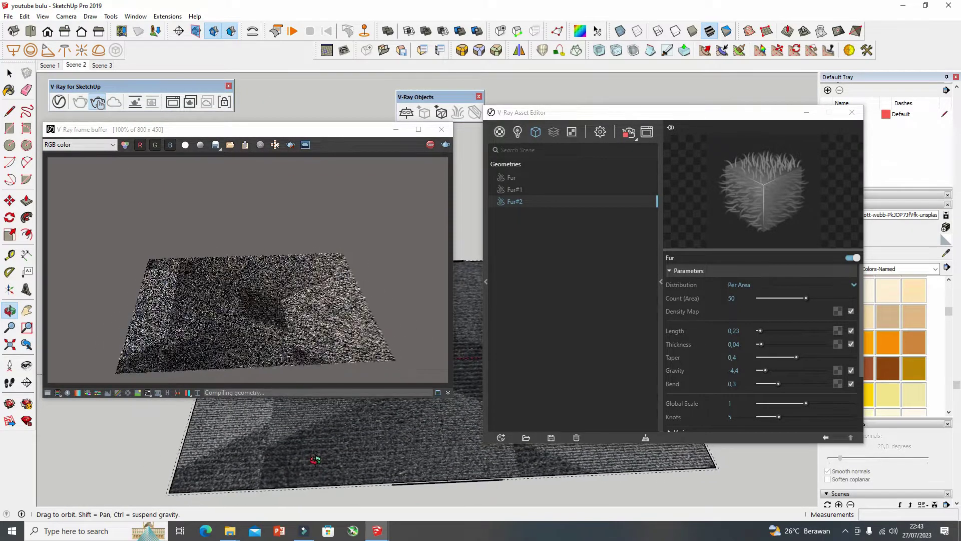
{"action": "left_click_drag", "start_coordinate": [333, 485], "coordinate": [314, 430]}
{"action": "key", "text": "o"}
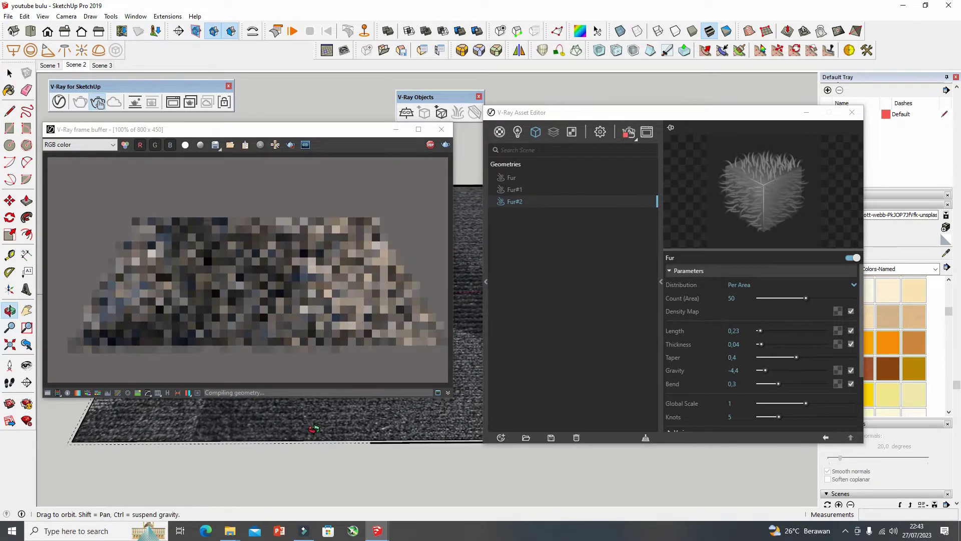
{"action": "left_click_drag", "start_coordinate": [314, 429], "coordinate": [316, 357]}
{"action": "key", "text": "h"}
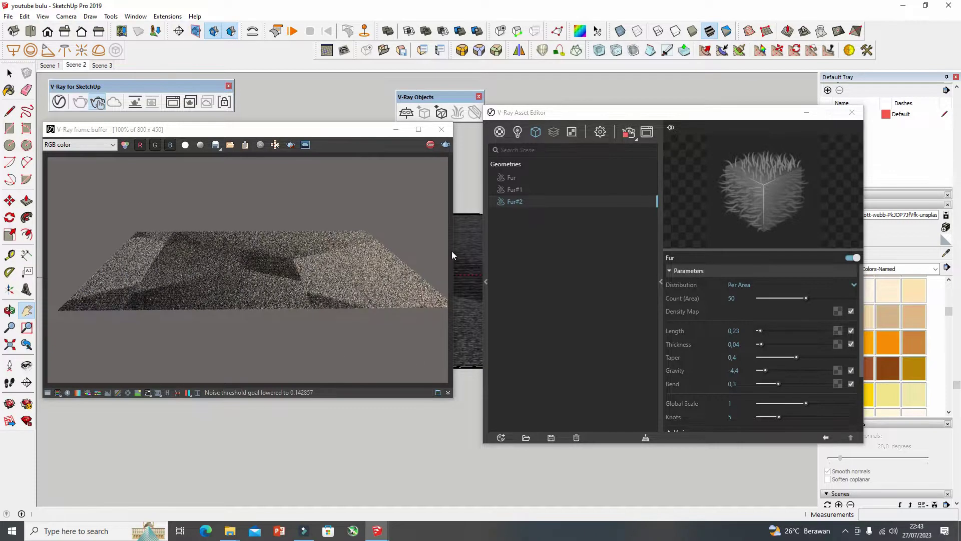
{"action": "left_click_drag", "start_coordinate": [392, 404], "coordinate": [463, 425]}
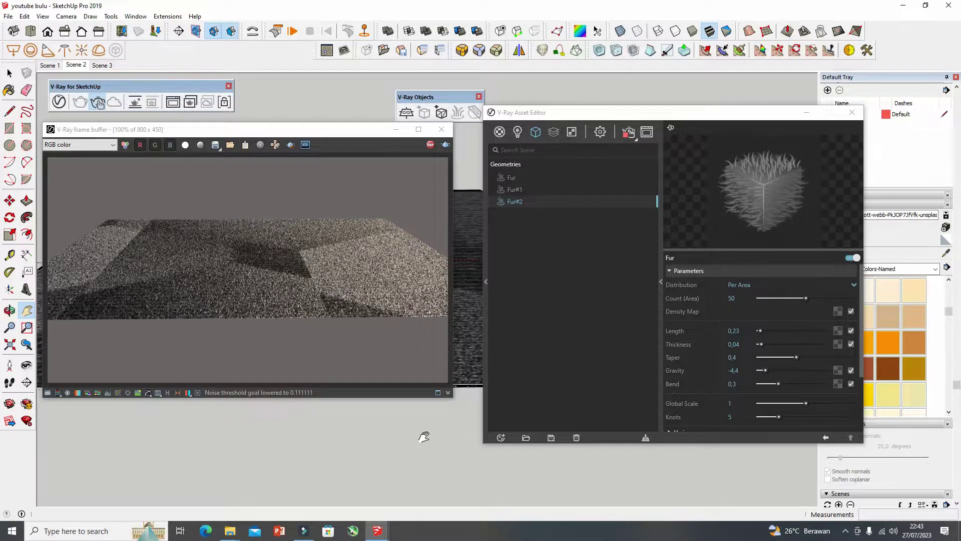
Step: Stop the interactive render, close the frame buffer and collapse the Fur#2 parameters
{"action": "left_click", "coordinate": [430, 146]}
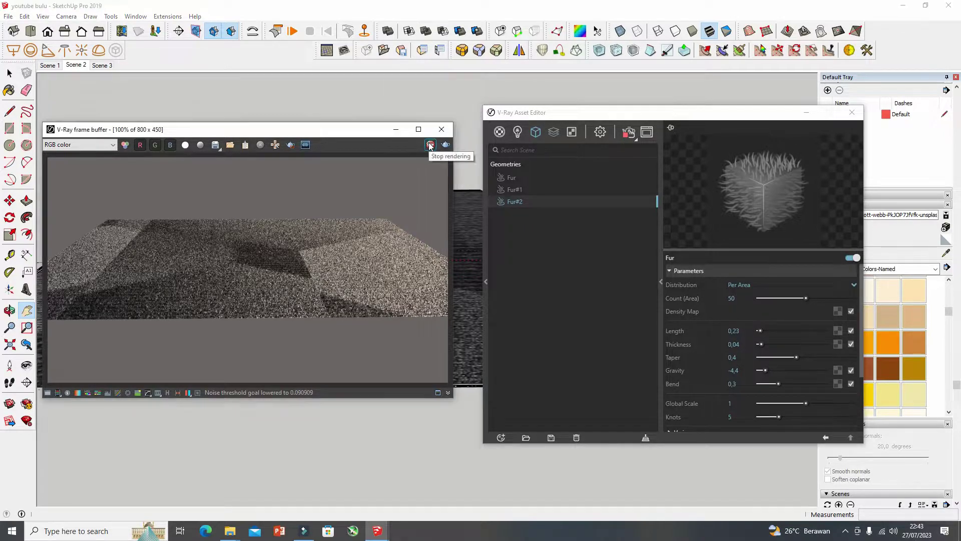
{"action": "left_click", "coordinate": [441, 129]}
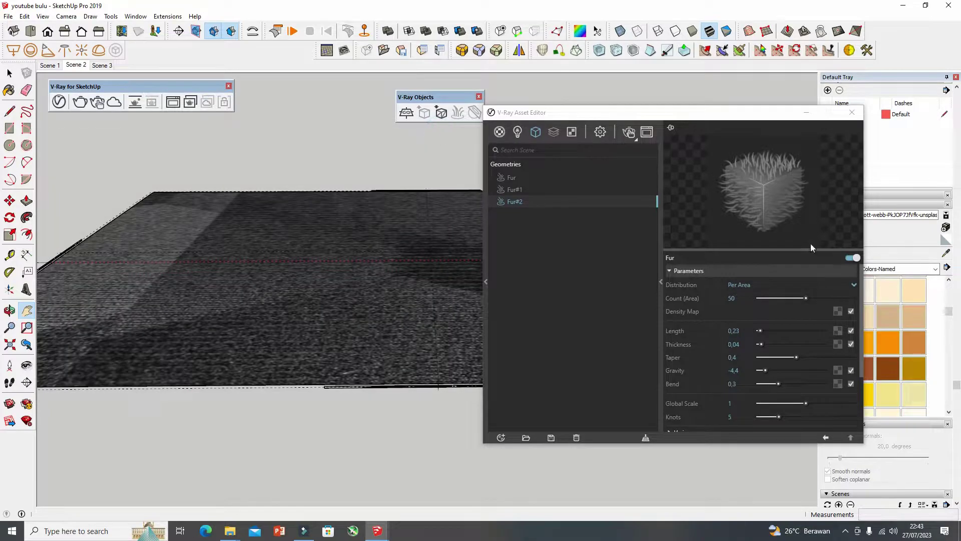
{"action": "left_click", "coordinate": [661, 282]}
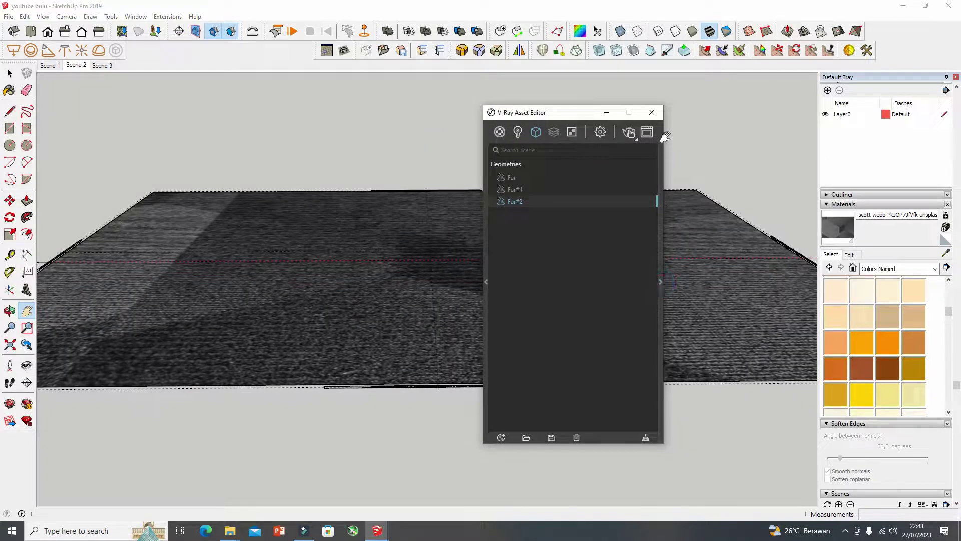
Step: Switch to Scene 3, move the V-Ray toolbars aside and select the doll's head
{"action": "left_click", "coordinate": [101, 67]}
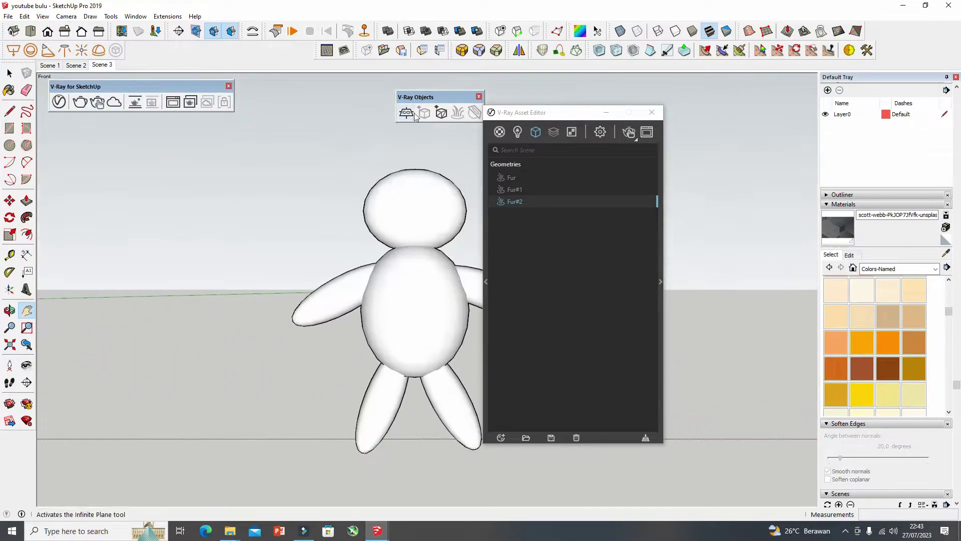
{"action": "left_click_drag", "start_coordinate": [416, 97], "coordinate": [393, 82]}
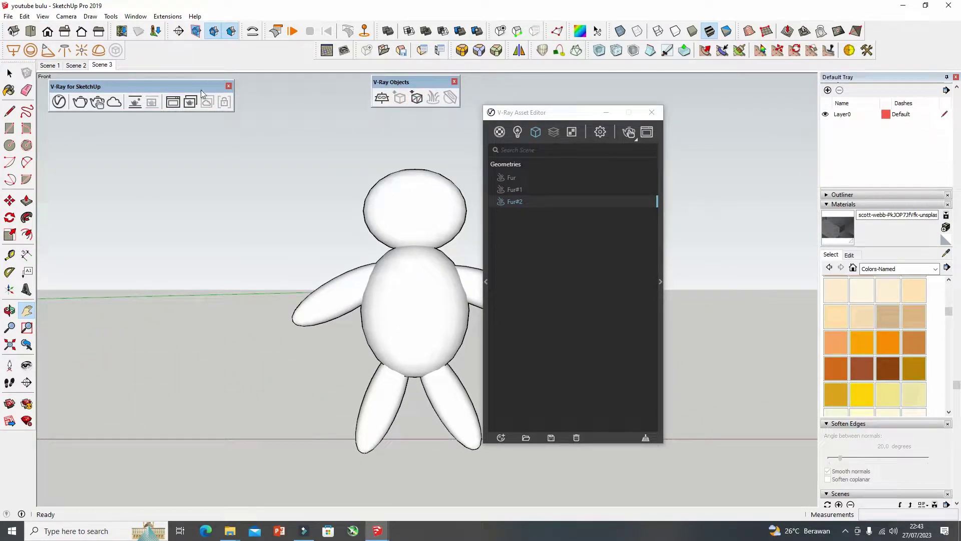
{"action": "left_click_drag", "start_coordinate": [202, 92], "coordinate": [285, 53]}
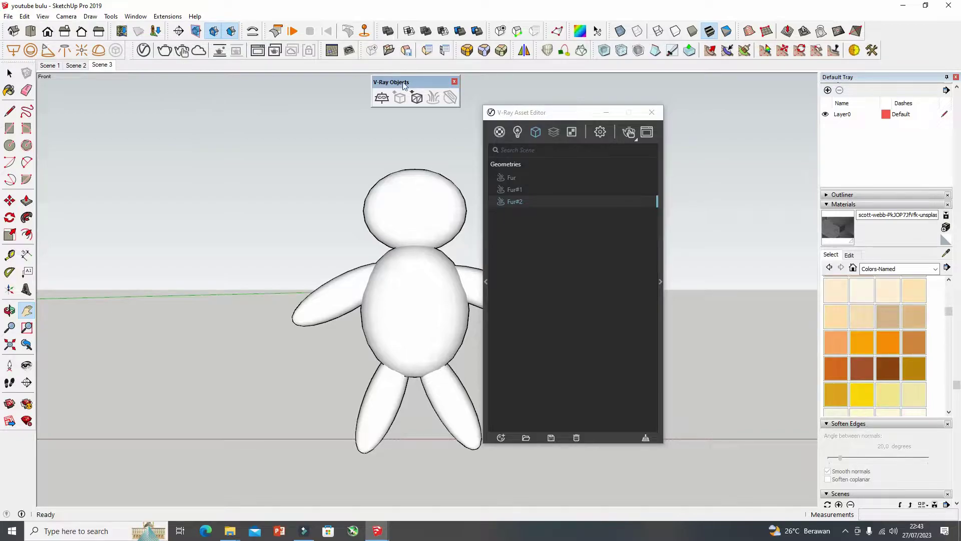
{"action": "left_click_drag", "start_coordinate": [404, 86], "coordinate": [182, 49]}
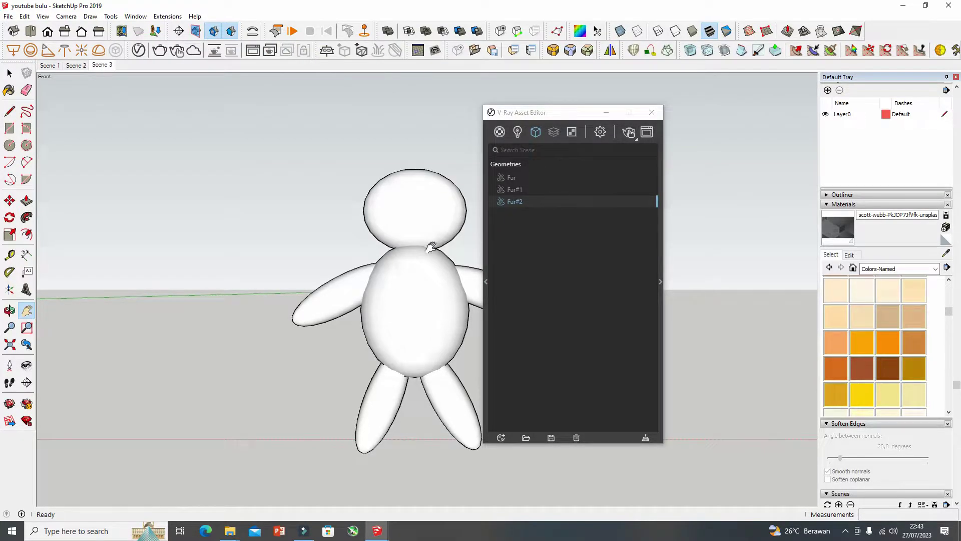
{"action": "left_click", "coordinate": [9, 74]}
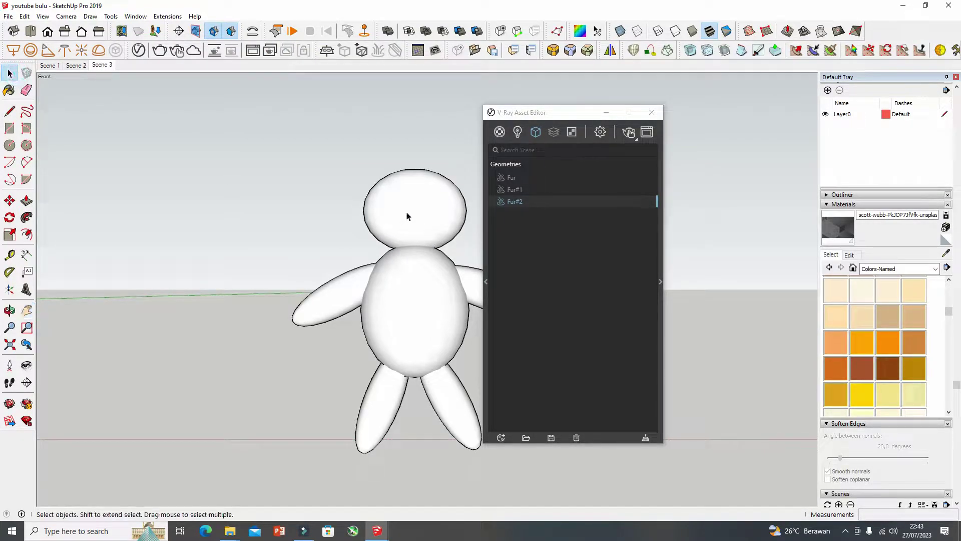
{"action": "left_click", "coordinate": [407, 214]}
{"action": "left_click", "coordinate": [287, 221]}
{"action": "left_click_drag", "start_coordinate": [583, 117], "coordinate": [728, 110]}
{"action": "left_click", "coordinate": [433, 199]}
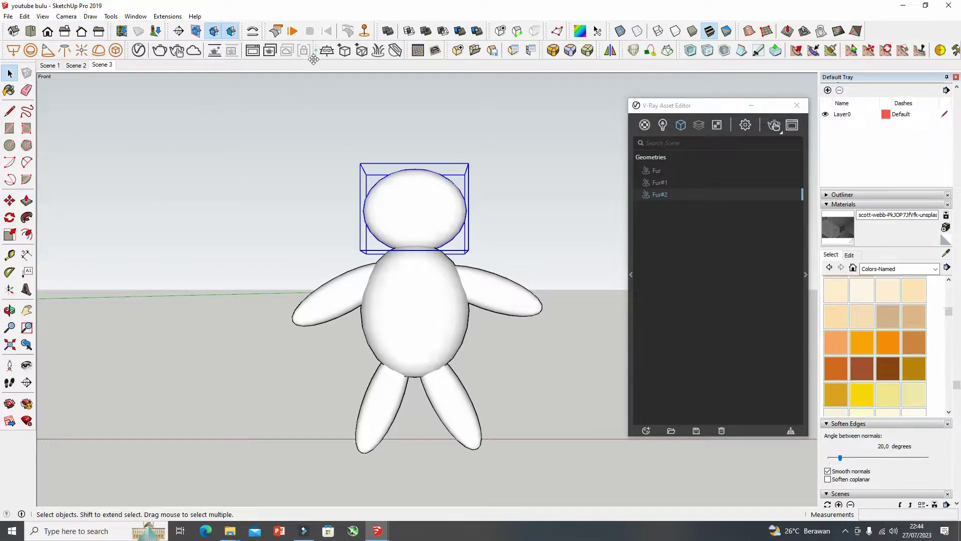
Step: Add V-Ray fur to the doll's head, both arms, body and both legs
{"action": "left_click_drag", "start_coordinate": [314, 59], "coordinate": [261, 90]}
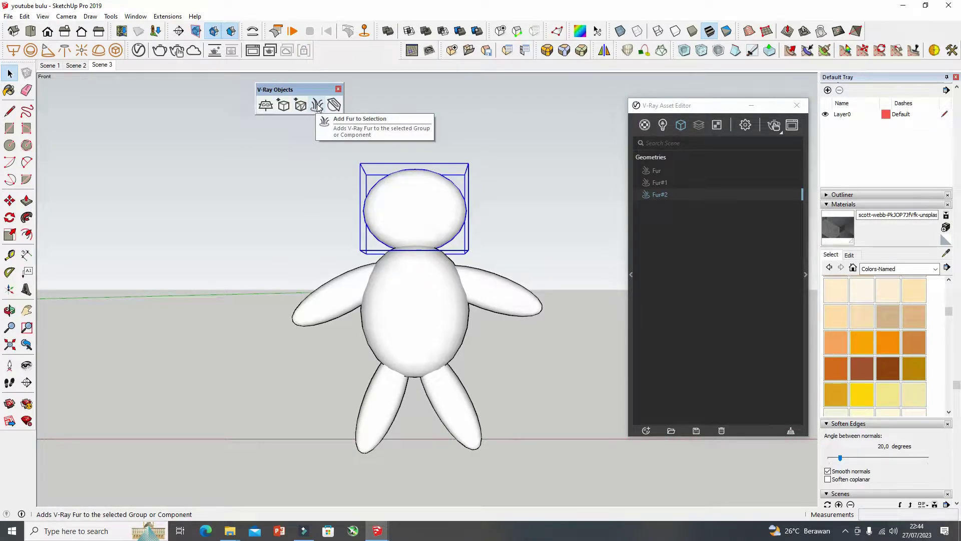
{"action": "left_click", "coordinate": [317, 106]}
{"action": "left_click", "coordinate": [340, 298]}
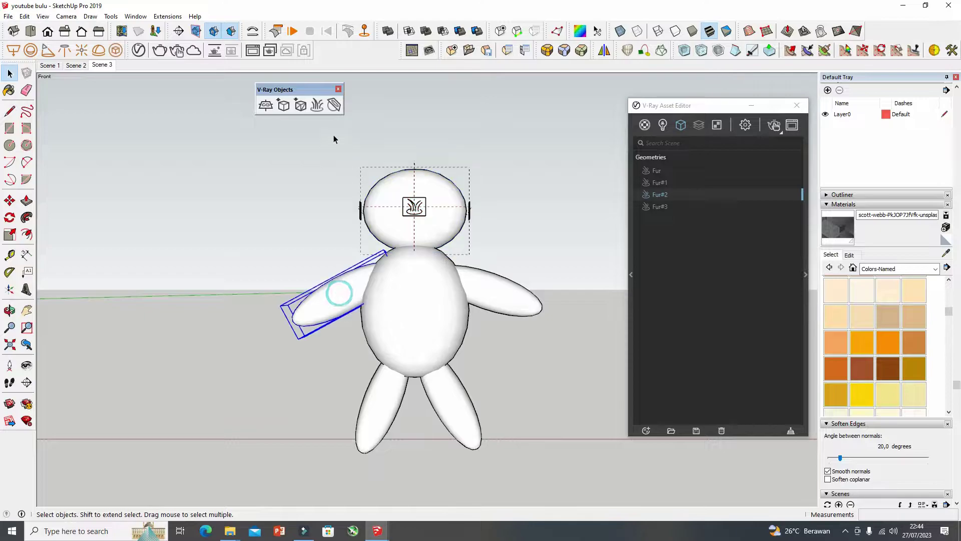
{"action": "left_click", "coordinate": [317, 107]}
{"action": "left_click", "coordinate": [488, 288]}
{"action": "left_click", "coordinate": [317, 106]}
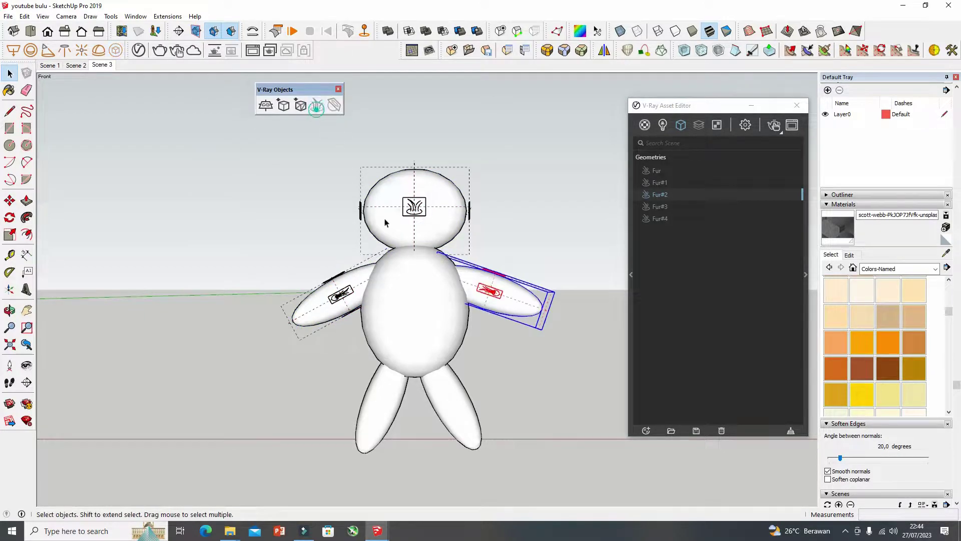
{"action": "left_click", "coordinate": [421, 285]}
{"action": "left_click", "coordinate": [317, 106]}
{"action": "left_click", "coordinate": [451, 405]}
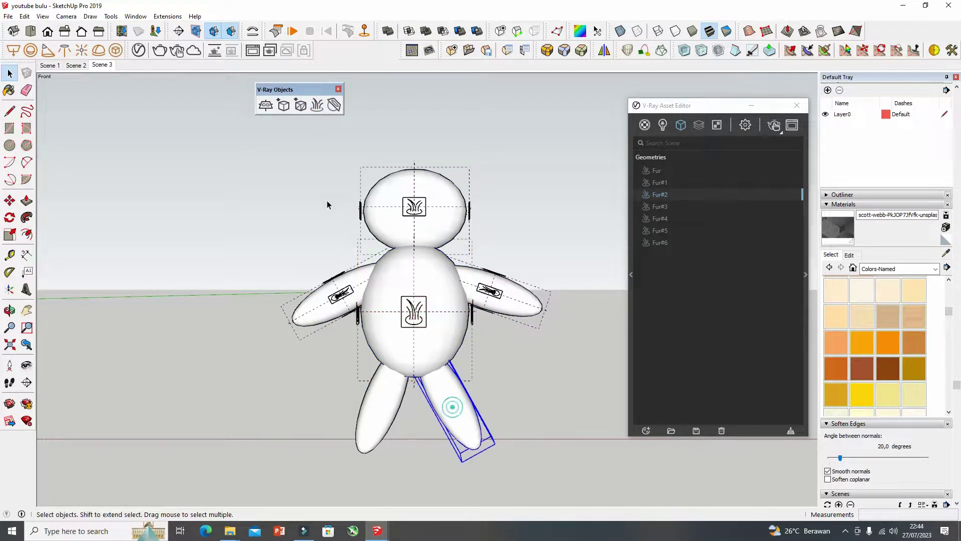
{"action": "left_click", "coordinate": [323, 108]}
{"action": "left_click", "coordinate": [381, 401]}
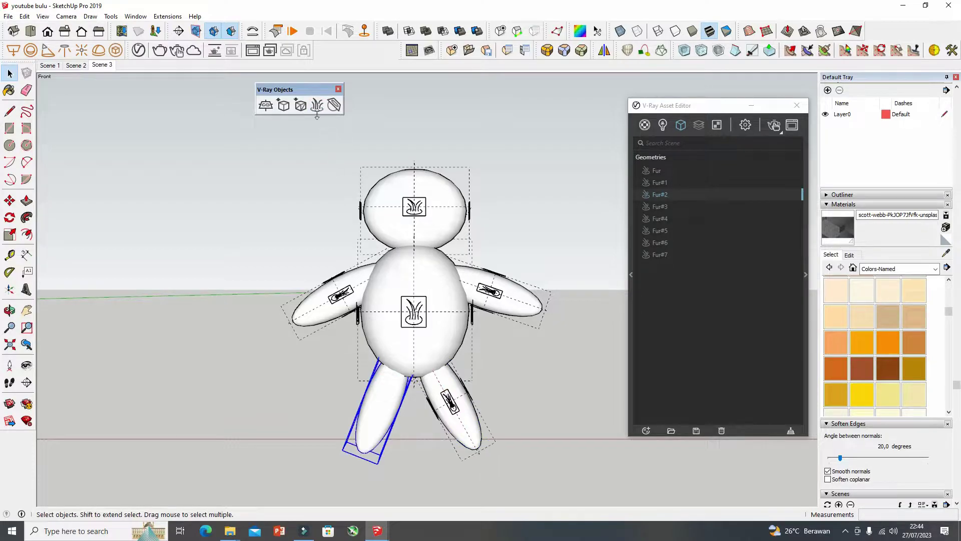
{"action": "left_click", "coordinate": [318, 107]}
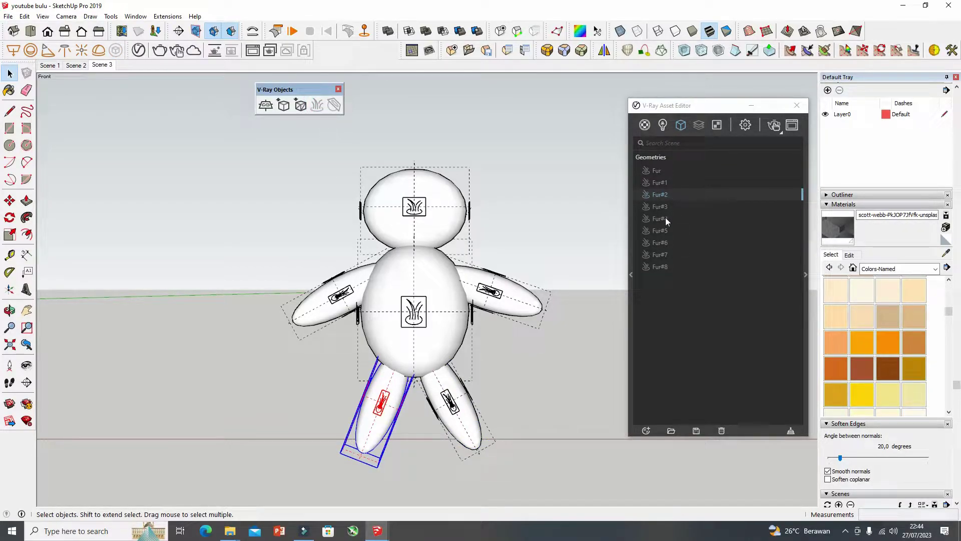
Step: Check the new Fur#3 to Fur#8 by selecting each doll part's fur
{"action": "left_click", "coordinate": [521, 208]}
{"action": "middle_click_drag", "start_coordinate": [521, 207], "coordinate": [514, 203]}
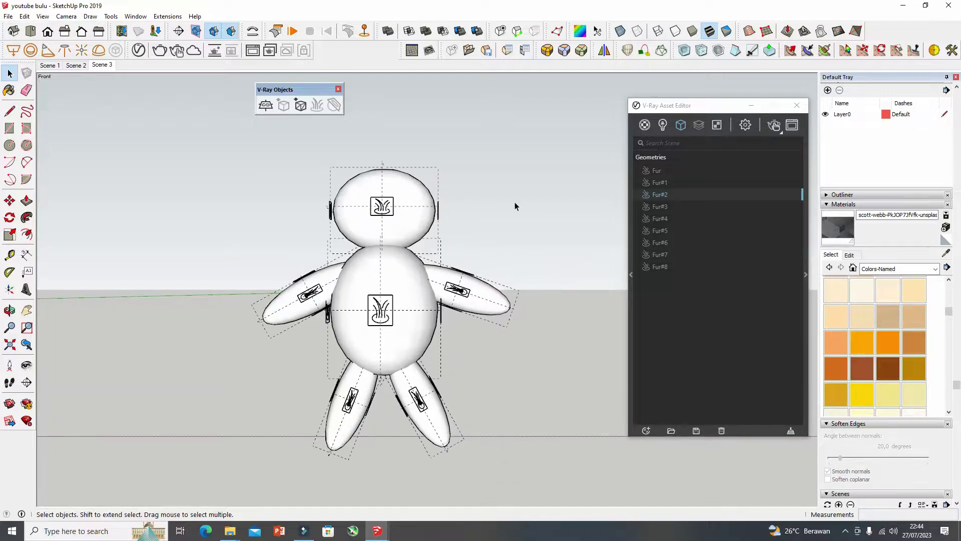
{"action": "scroll", "coordinate": [488, 237], "scroll_direction": "up", "scroll_amount": 1}
{"action": "scroll", "coordinate": [534, 241], "scroll_direction": "down", "scroll_amount": 1}
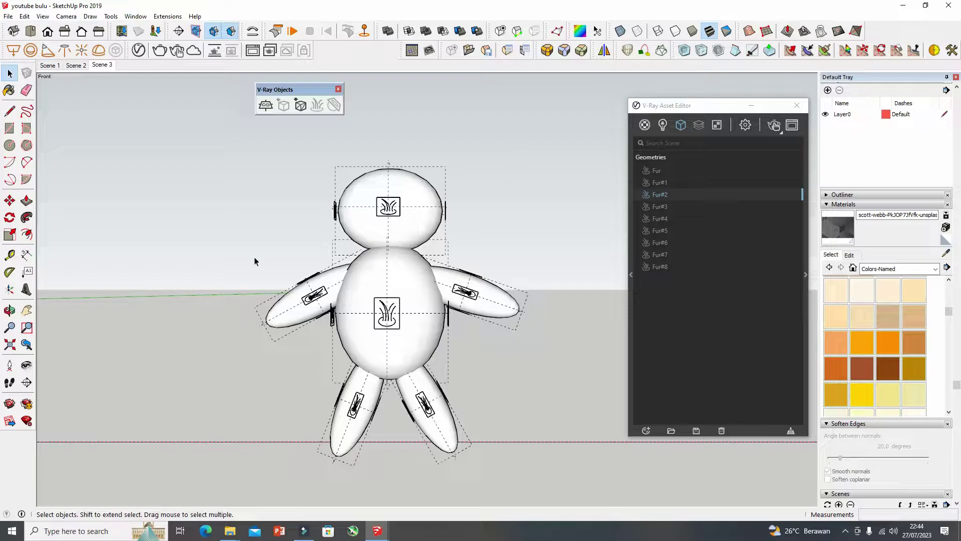
{"action": "scroll", "coordinate": [471, 246], "scroll_direction": "down", "scroll_amount": 1}
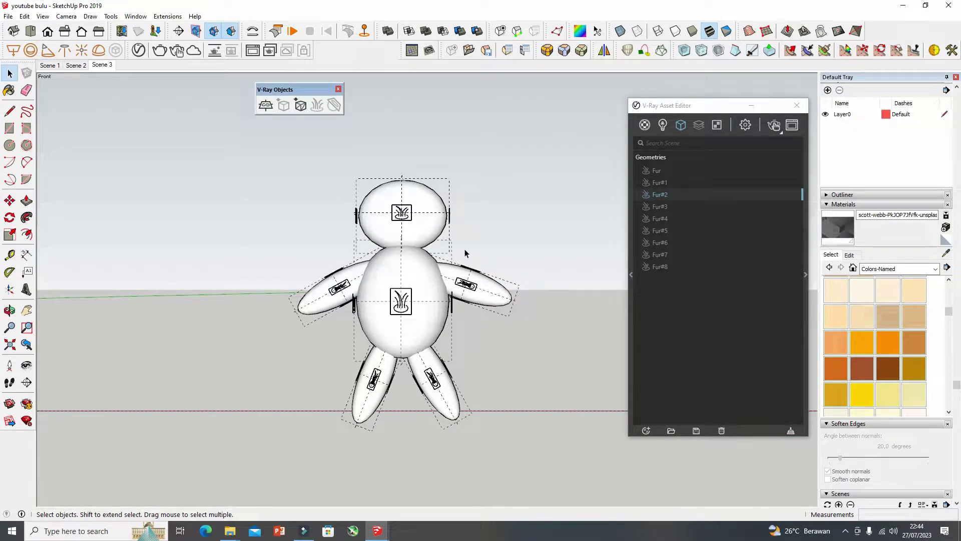
{"action": "left_click_drag", "start_coordinate": [257, 140], "coordinate": [576, 449]}
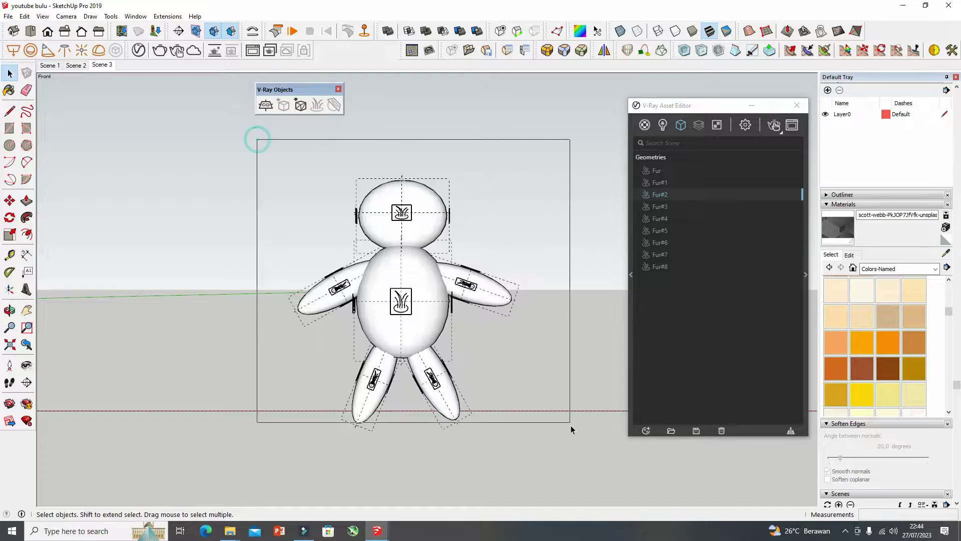
{"action": "left_click", "coordinate": [481, 205]}
{"action": "left_click", "coordinate": [435, 205]}
{"action": "left_click", "coordinate": [435, 288]}
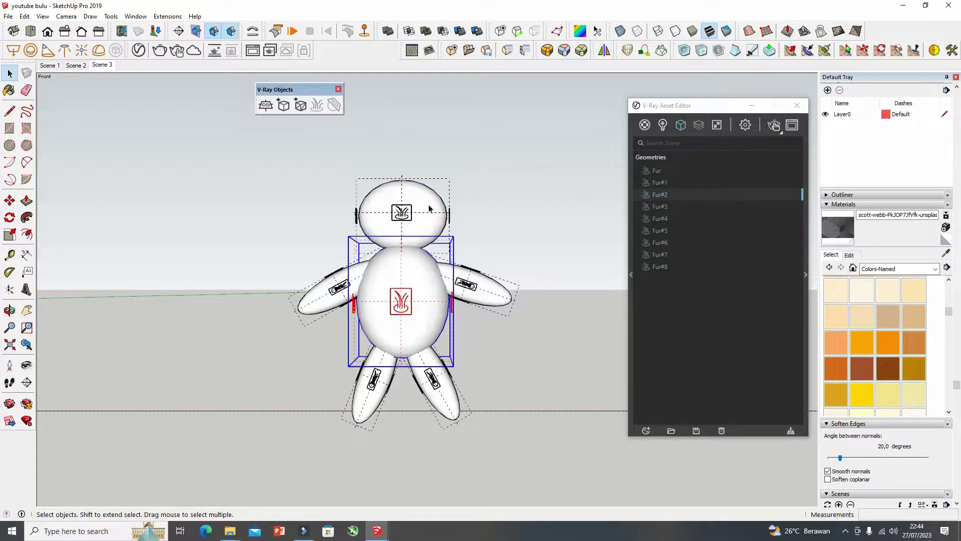
{"action": "left_click", "coordinate": [429, 208]}
{"action": "left_click", "coordinate": [426, 288]}
{"action": "left_click", "coordinate": [507, 305]}
{"action": "left_click", "coordinate": [440, 396]}
{"action": "left_click", "coordinate": [386, 386]}
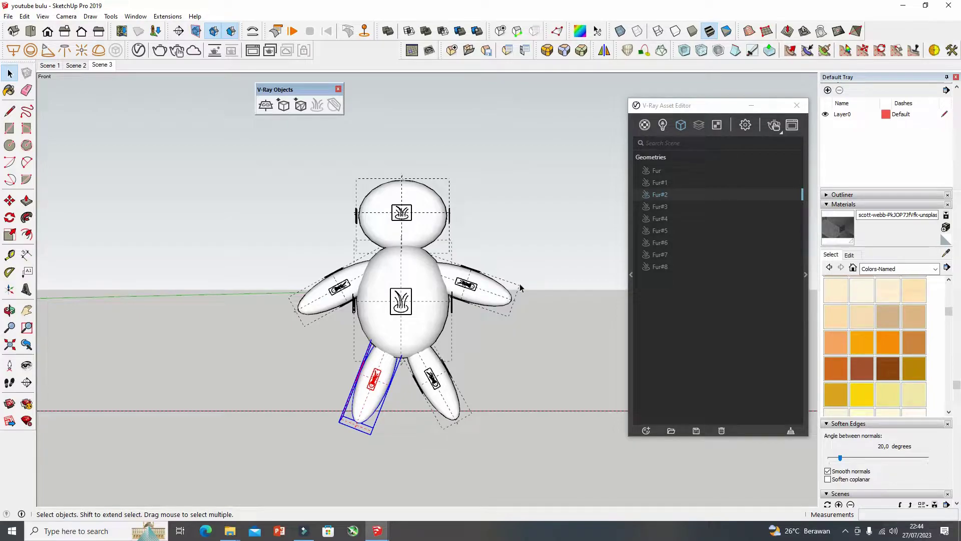
{"action": "left_click", "coordinate": [537, 273]}
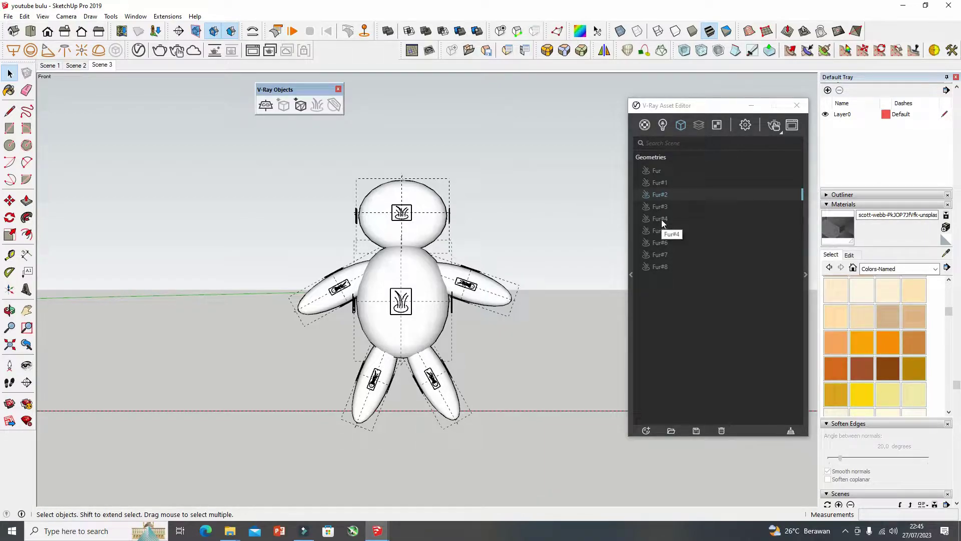
Step: Check Fur#3 and the head and right-arm fur, then start an interactive V-Ray render
{"action": "left_click", "coordinate": [664, 207]}
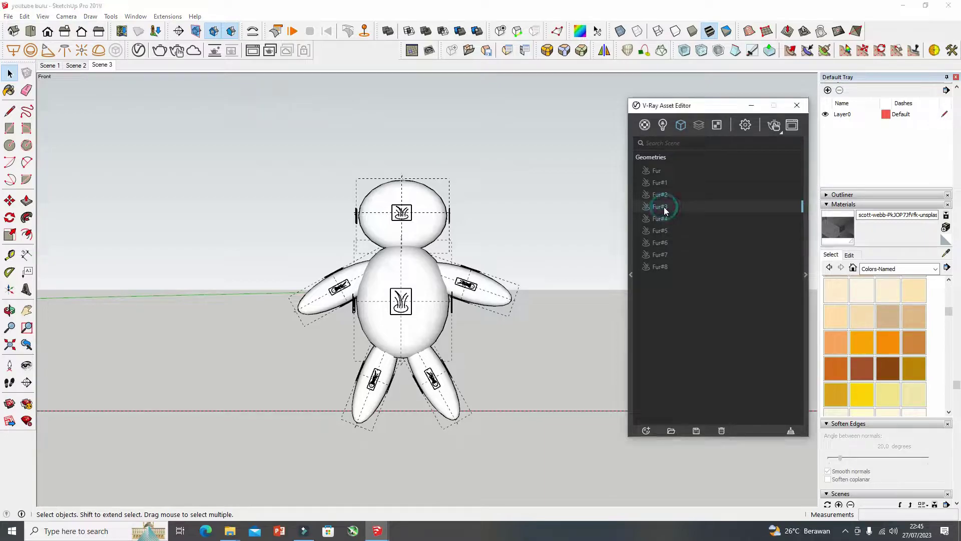
{"action": "left_click", "coordinate": [392, 212]}
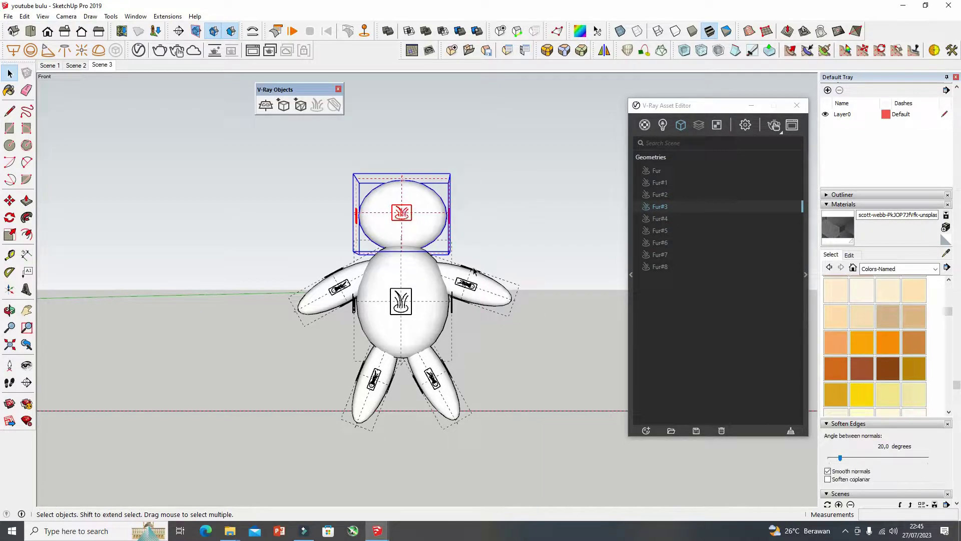
{"action": "left_click", "coordinate": [465, 285]}
{"action": "left_click", "coordinate": [402, 214]}
{"action": "left_click", "coordinate": [551, 124]}
{"action": "left_click", "coordinate": [774, 128]}
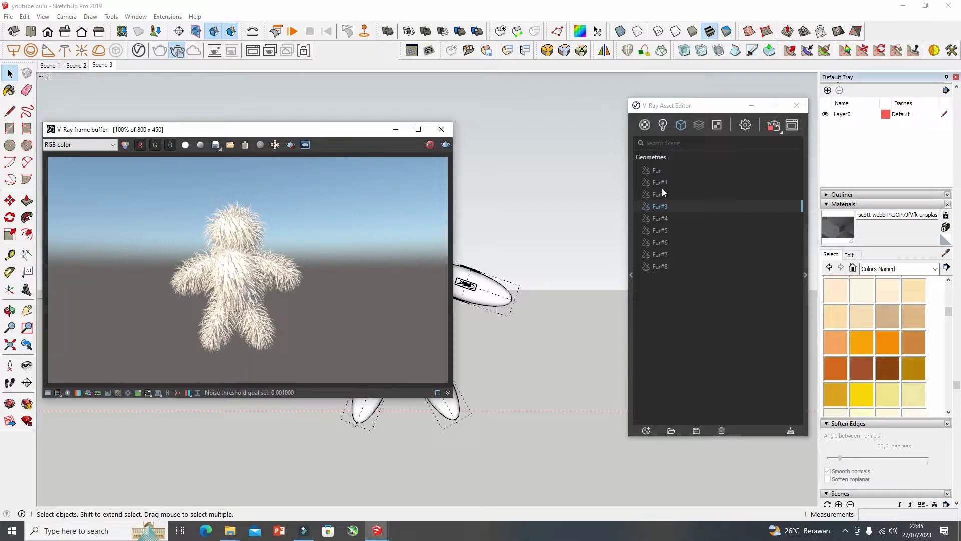
Step: Set Count (Area) to 5 on Fur#3, Fur#4 and Fur#5
{"action": "left_click_drag", "start_coordinate": [701, 105], "coordinate": [543, 70]}
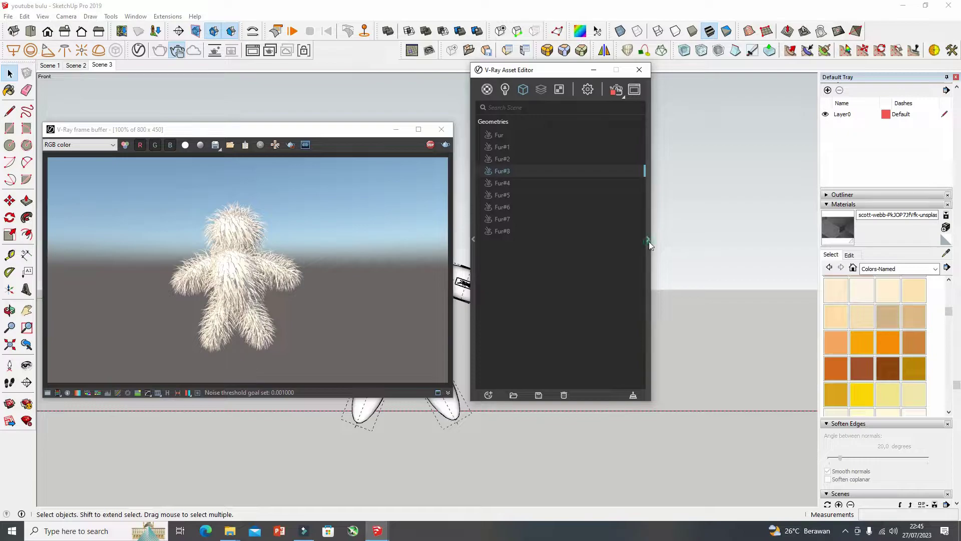
{"action": "left_click", "coordinate": [649, 241]}
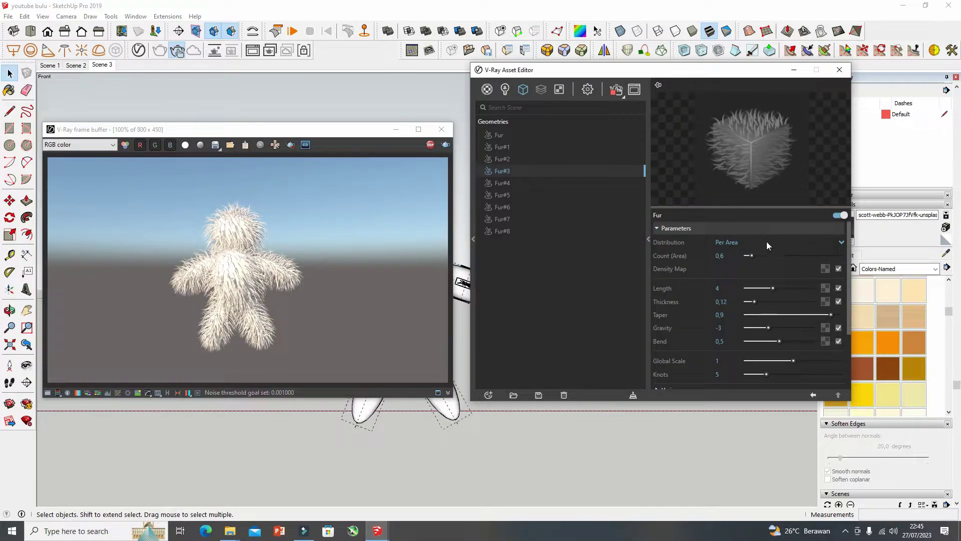
{"action": "left_click_drag", "start_coordinate": [752, 255], "coordinate": [790, 256]}
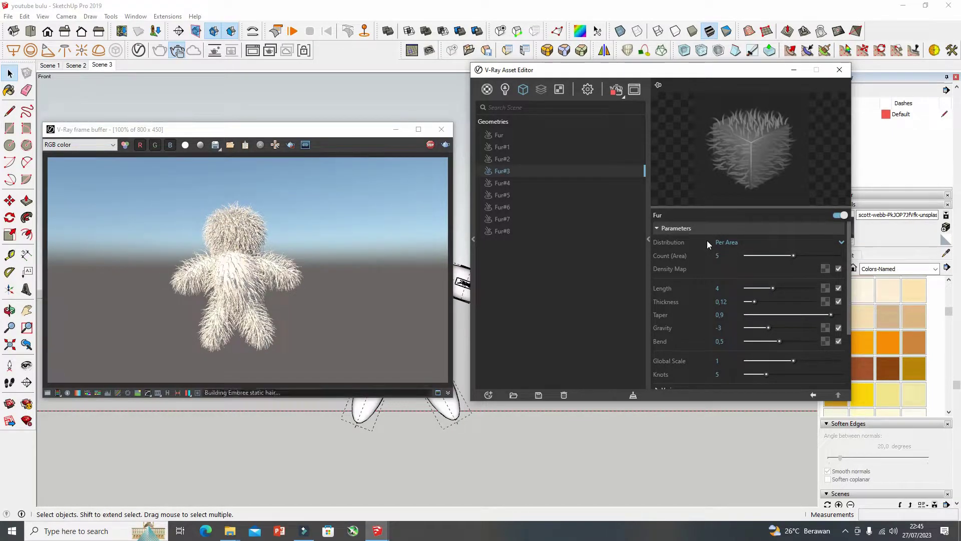
{"action": "left_click", "coordinate": [506, 183]}
{"action": "double_click", "coordinate": [736, 256]}
{"action": "type", "text": "5"}
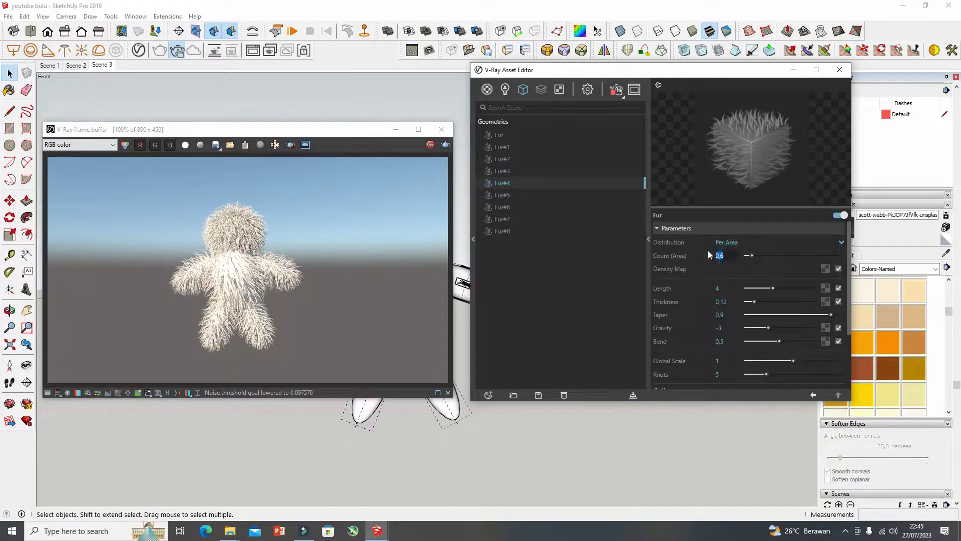
{"action": "key", "text": "Return"}
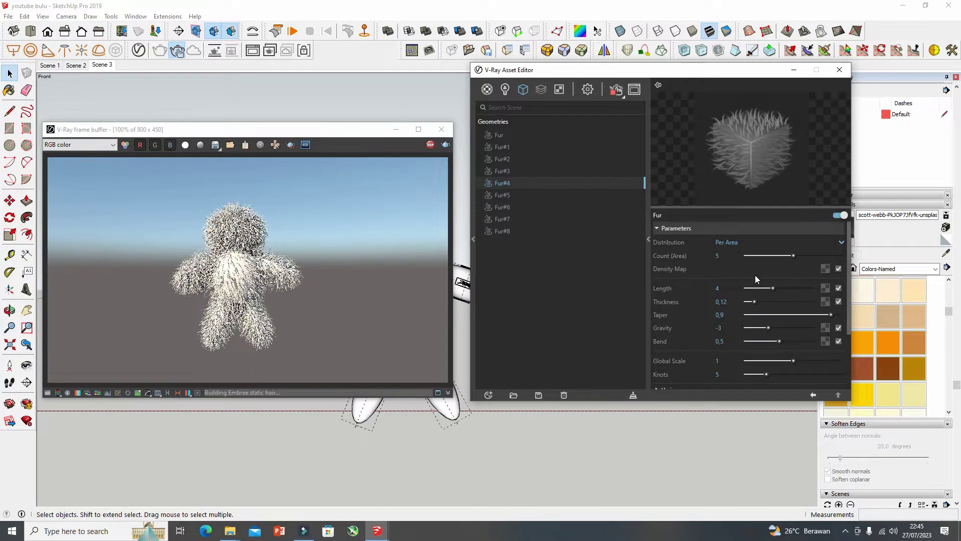
{"action": "left_click", "coordinate": [495, 198]}
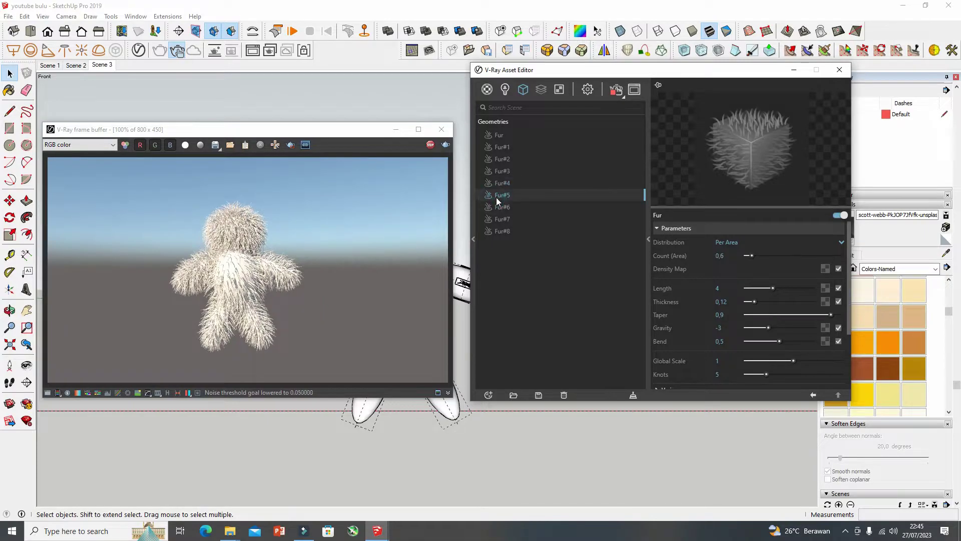
{"action": "type", "text": "5"}
{"action": "key", "text": "Return"}
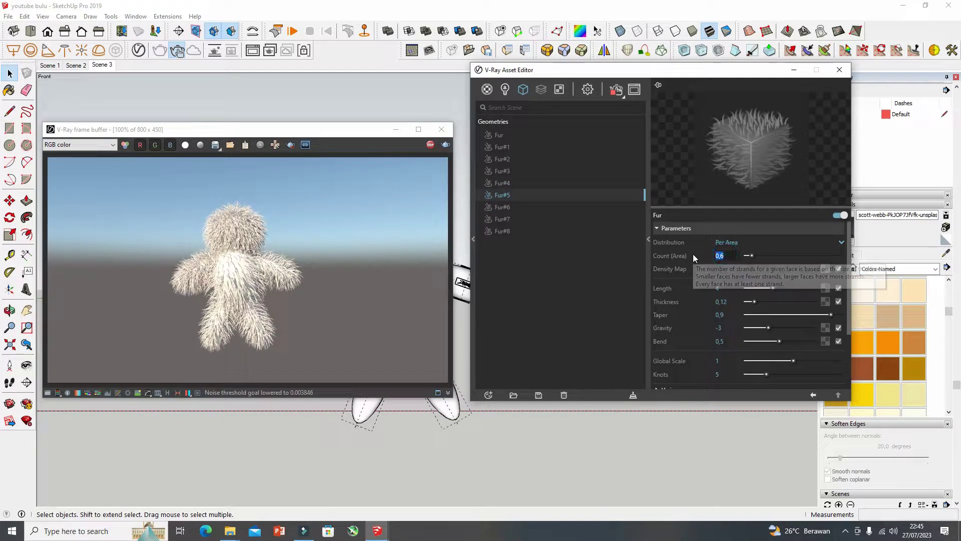
Step: Set Count (Area) to 5 on Fur#6, Fur#7 and Fur#8
{"action": "left_click", "coordinate": [502, 207]}
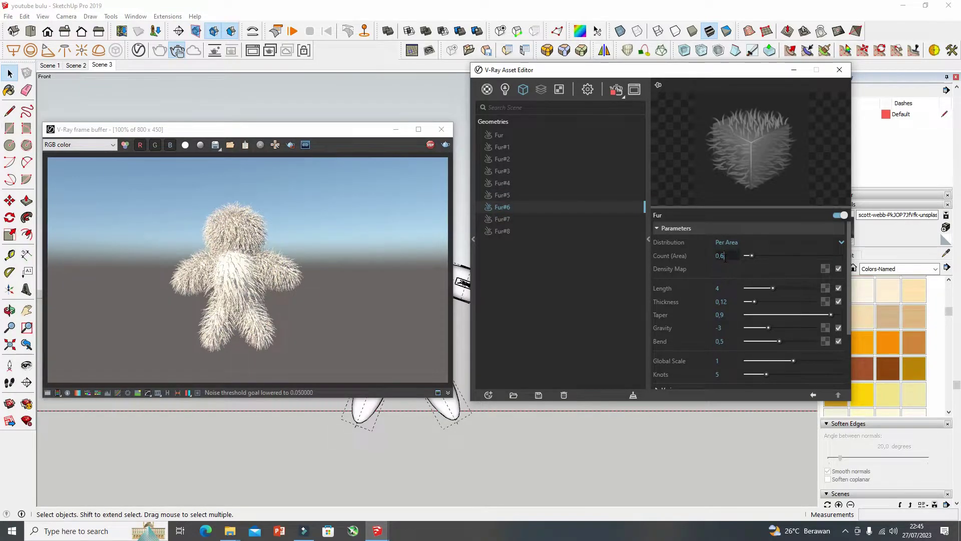
{"action": "type", "text": "5"}
{"action": "key", "text": "Return"}
{"action": "left_click", "coordinate": [500, 215]}
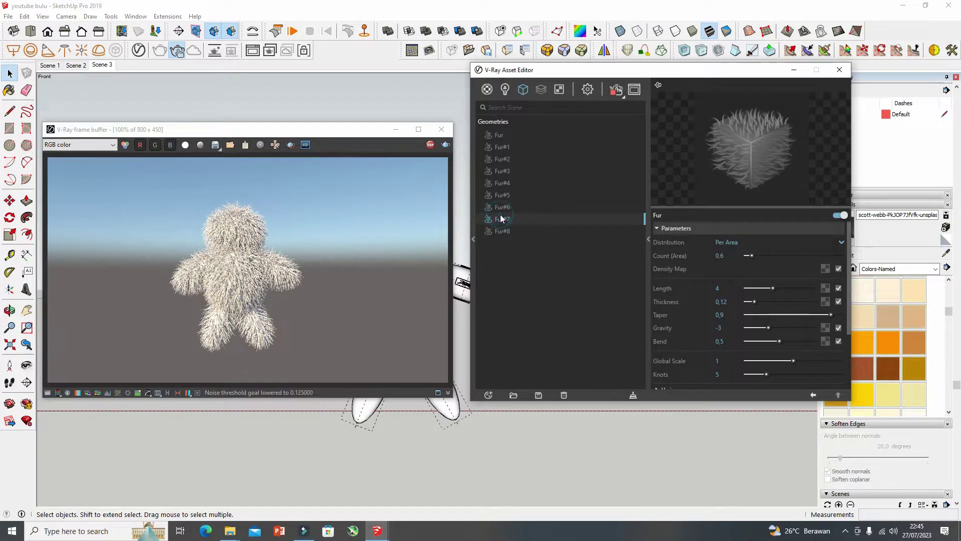
{"action": "double_click", "coordinate": [699, 254]}
{"action": "type", "text": "5"}
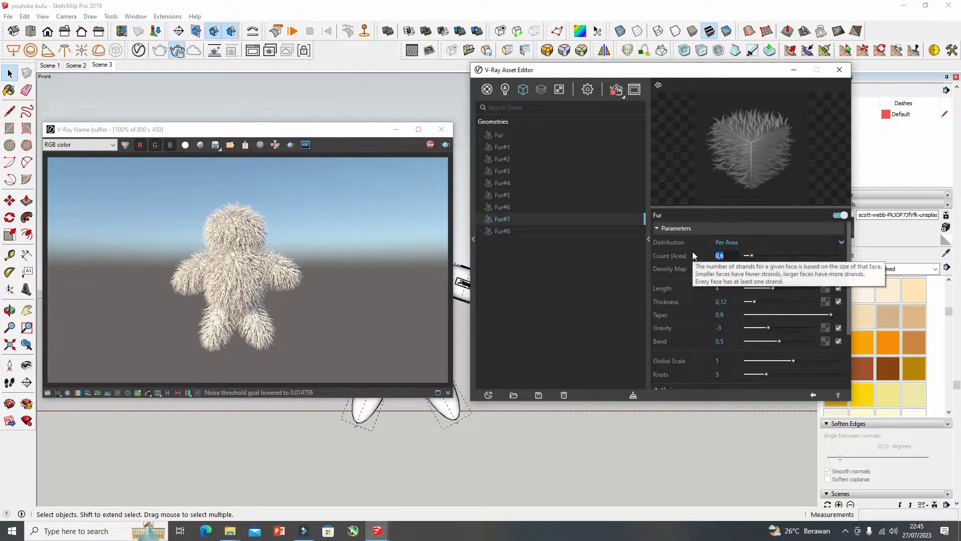
{"action": "key", "text": "Return"}
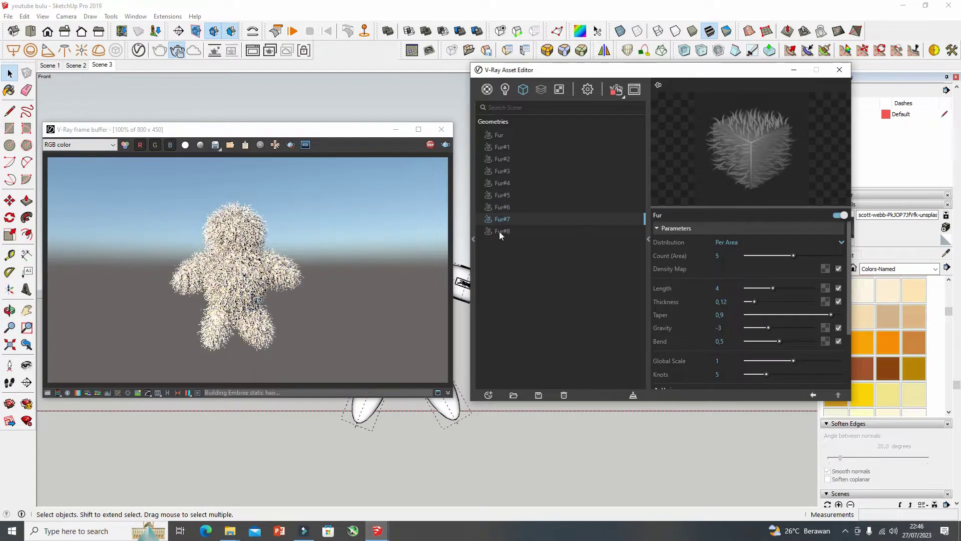
{"action": "left_click", "coordinate": [500, 231]}
{"action": "double_click", "coordinate": [676, 255]}
{"action": "type", "text": "5"}
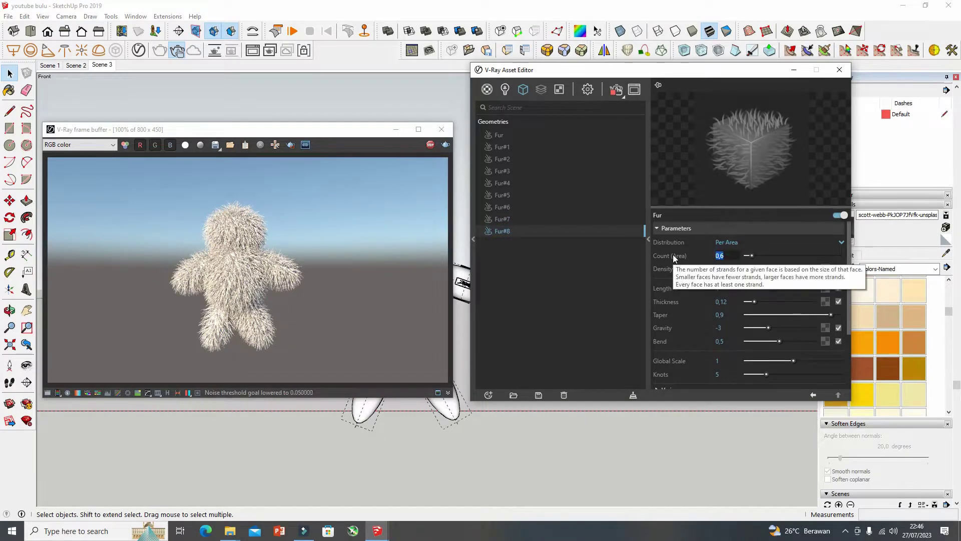
{"action": "key", "text": "Return"}
{"action": "left_click", "coordinate": [605, 271]}
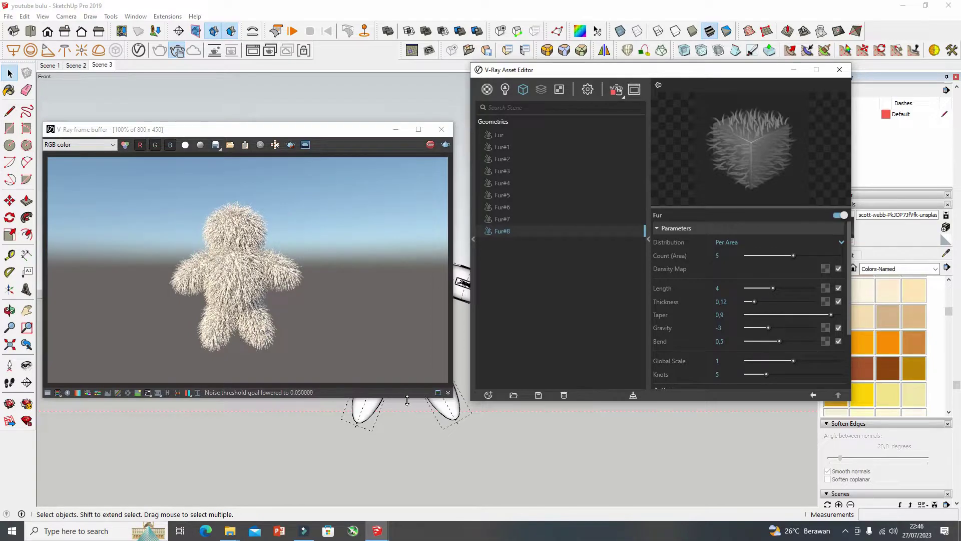
Step: Set fur Length to 1 on Fur#8, Fur#7 and Fur#6
{"action": "scroll", "coordinate": [463, 304], "scroll_direction": "up", "scroll_amount": 2}
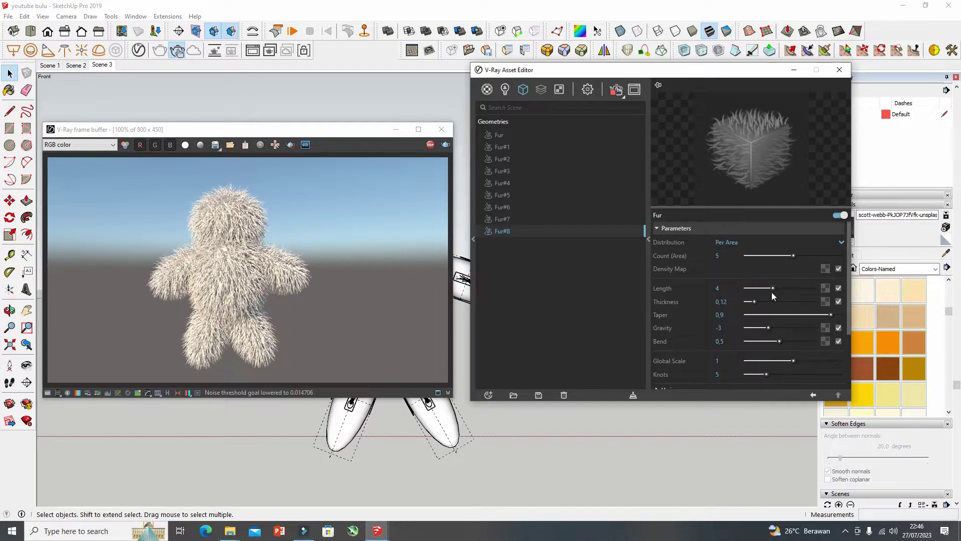
{"action": "left_click_drag", "start_coordinate": [773, 289], "coordinate": [761, 287]}
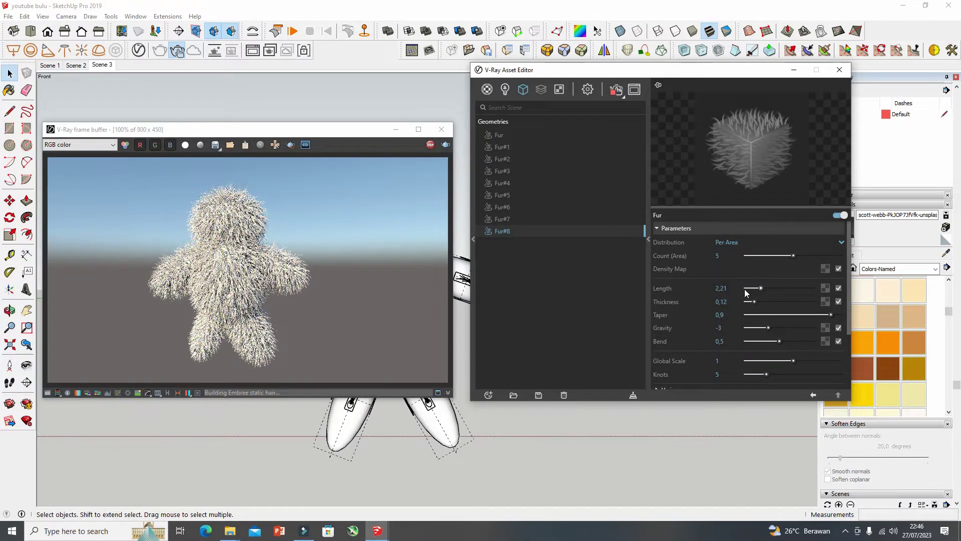
{"action": "left_click", "coordinate": [735, 288]}
{"action": "type", "text": "1"}
{"action": "key", "text": "Return"}
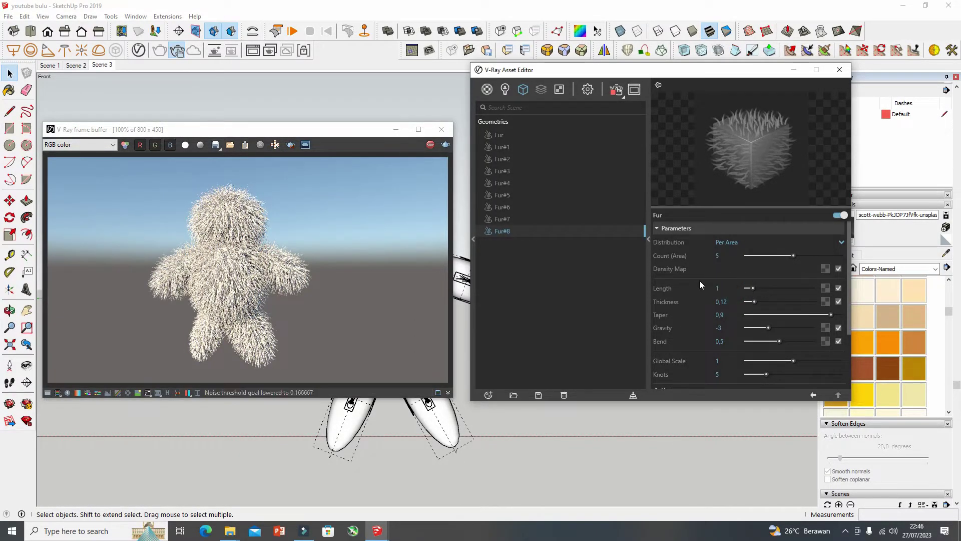
{"action": "left_click", "coordinate": [503, 220]}
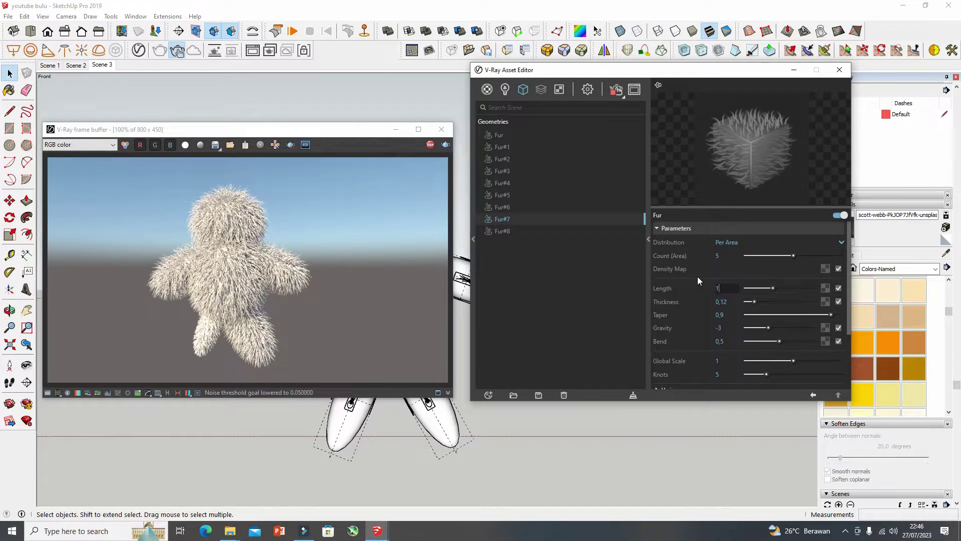
{"action": "type", "text": "1"}
{"action": "key", "text": "Return"}
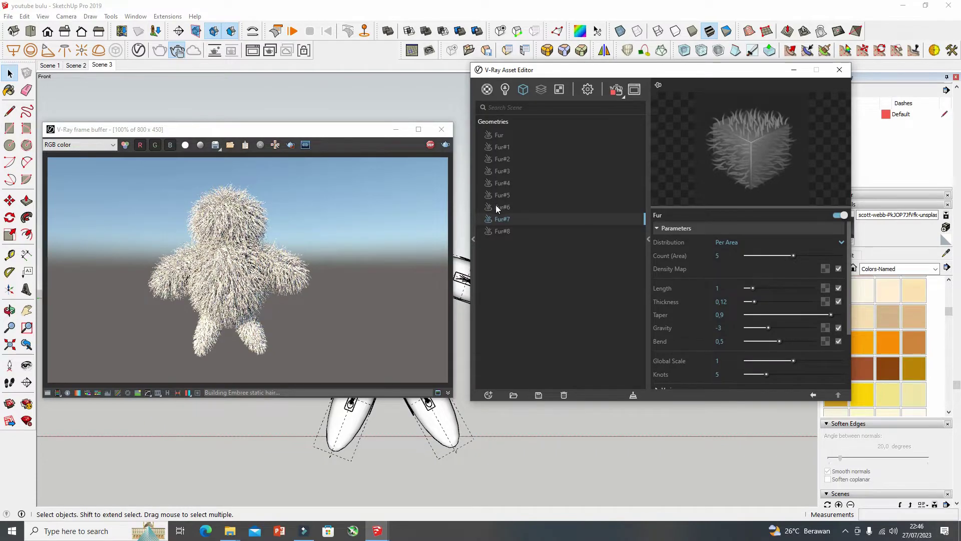
{"action": "left_click", "coordinate": [497, 206]}
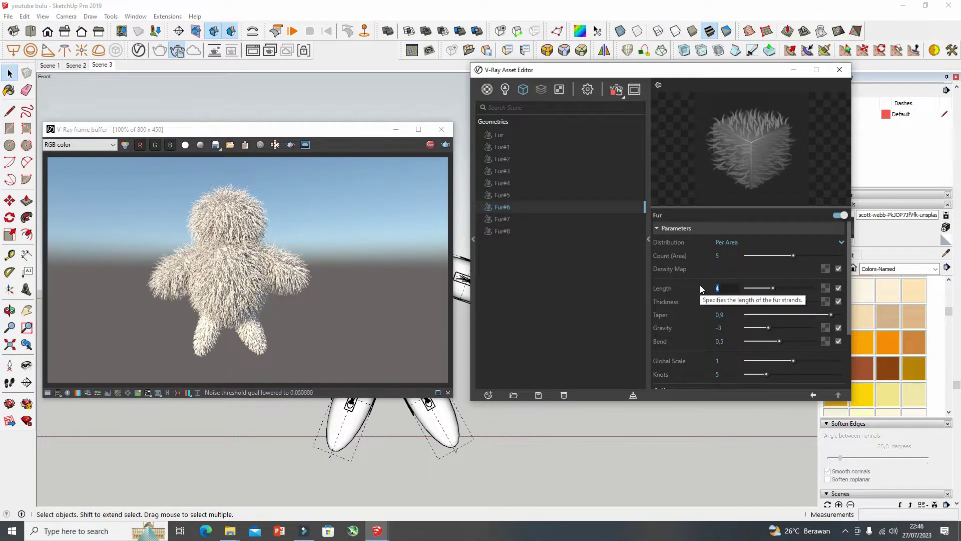
{"action": "type", "text": "1"}
{"action": "key", "text": "Return"}
Step: Set fur Length to 1 on Fur#5, Fur#4 and Fur#3
{"action": "left_click", "coordinate": [502, 195]}
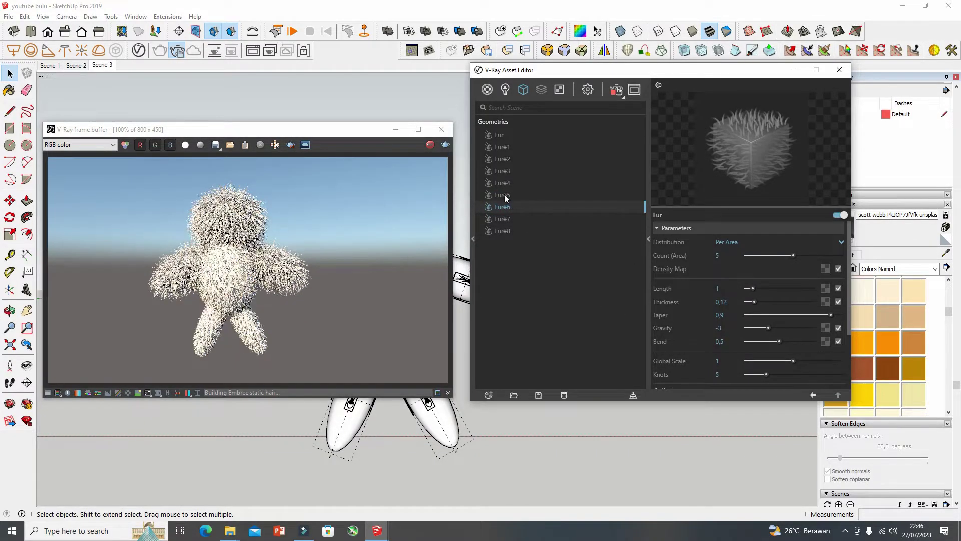
{"action": "left_click_drag", "start_coordinate": [736, 288], "coordinate": [696, 284]}
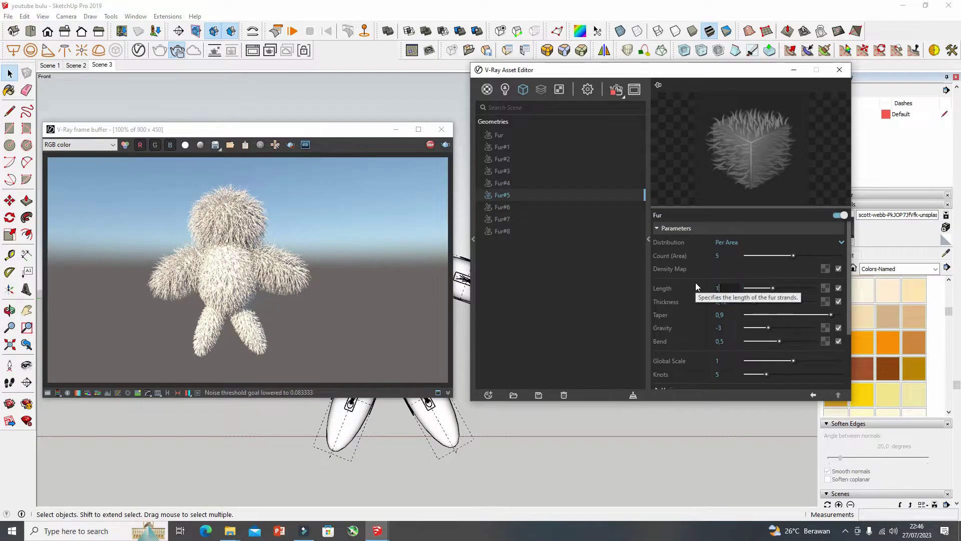
{"action": "type", "text": "1"}
{"action": "key", "text": "Return"}
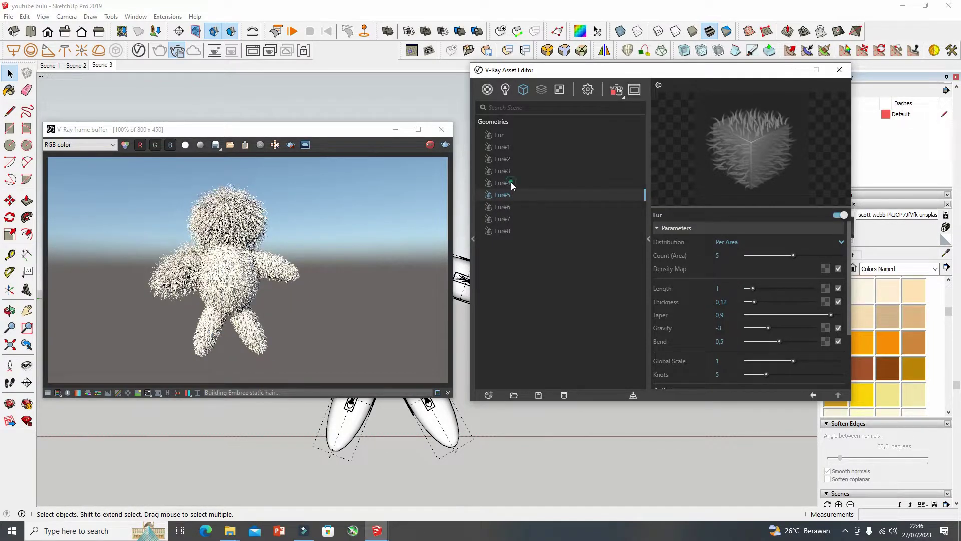
{"action": "left_click", "coordinate": [510, 183]}
{"action": "left_click_drag", "start_coordinate": [730, 287], "coordinate": [687, 283]}
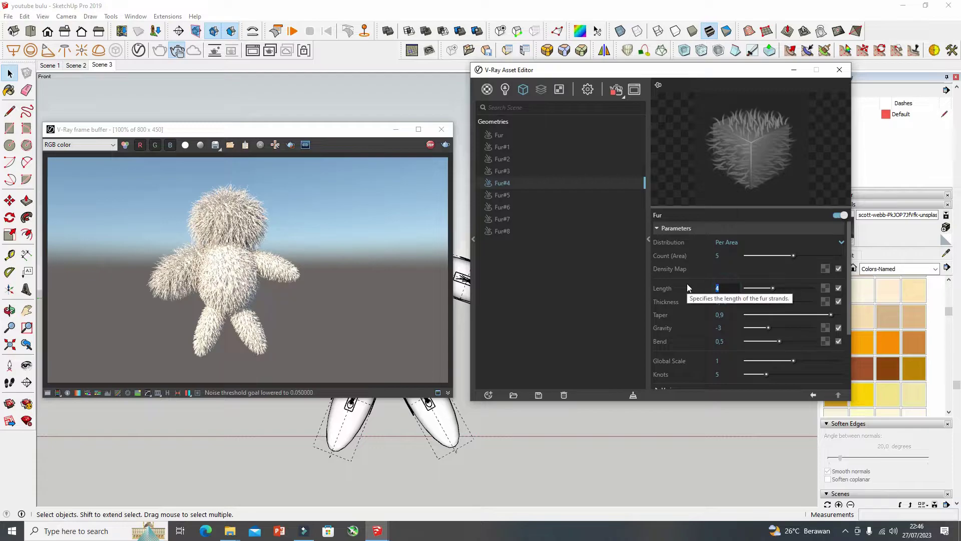
{"action": "type", "text": "1"}
{"action": "key", "text": "Return"}
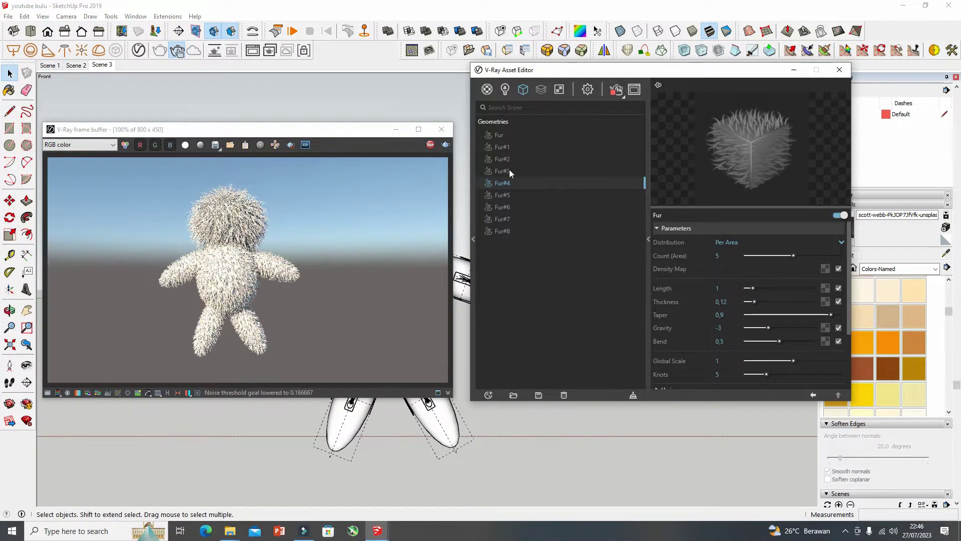
{"action": "left_click", "coordinate": [503, 170]}
{"action": "left_click_drag", "start_coordinate": [722, 287], "coordinate": [695, 284]}
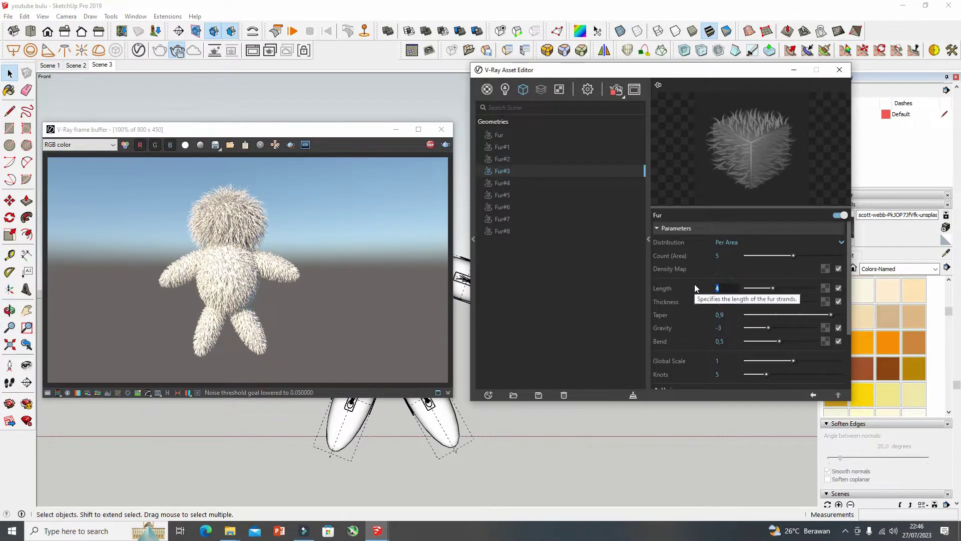
{"action": "type", "text": "1"}
{"action": "key", "text": "Return"}
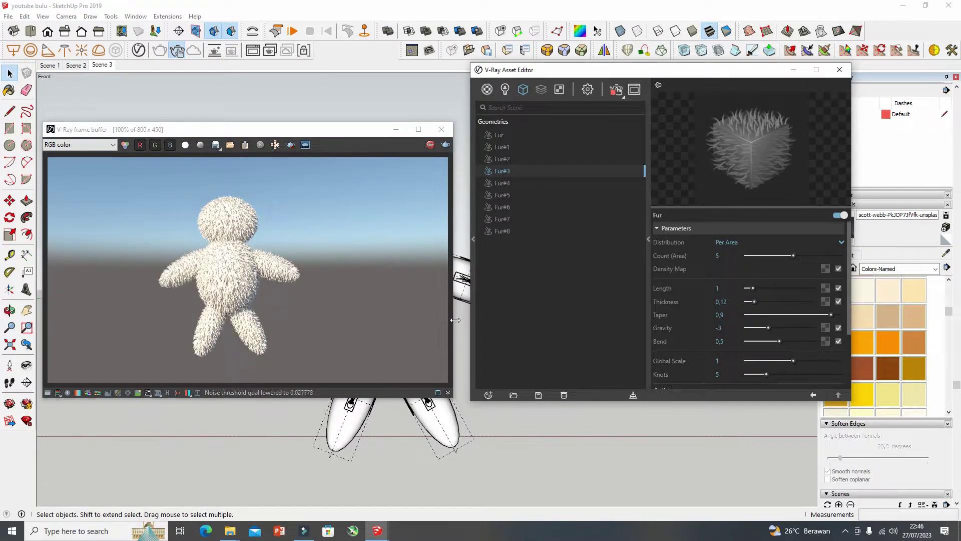
Step: Adjust Fur#3's Thickness slider, ending at a fine 0,07
{"action": "scroll", "coordinate": [458, 318], "scroll_direction": "up", "scroll_amount": 1}
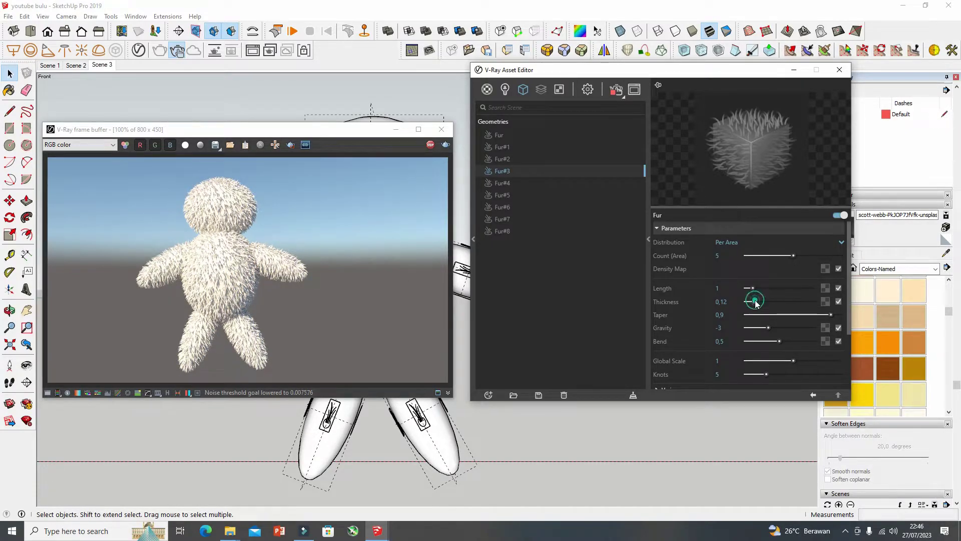
{"action": "left_click_drag", "start_coordinate": [756, 303], "coordinate": [771, 303]}
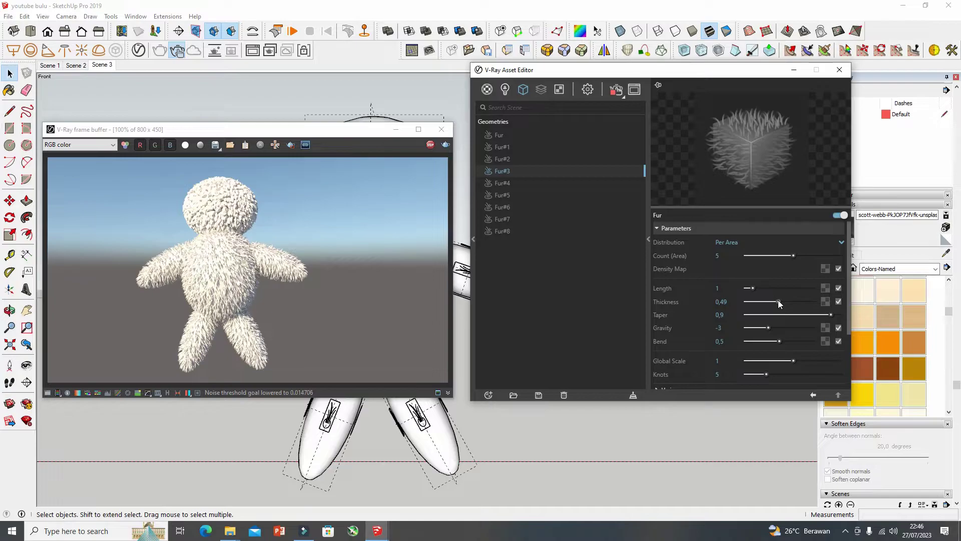
{"action": "left_click_drag", "start_coordinate": [756, 301], "coordinate": [786, 302]}
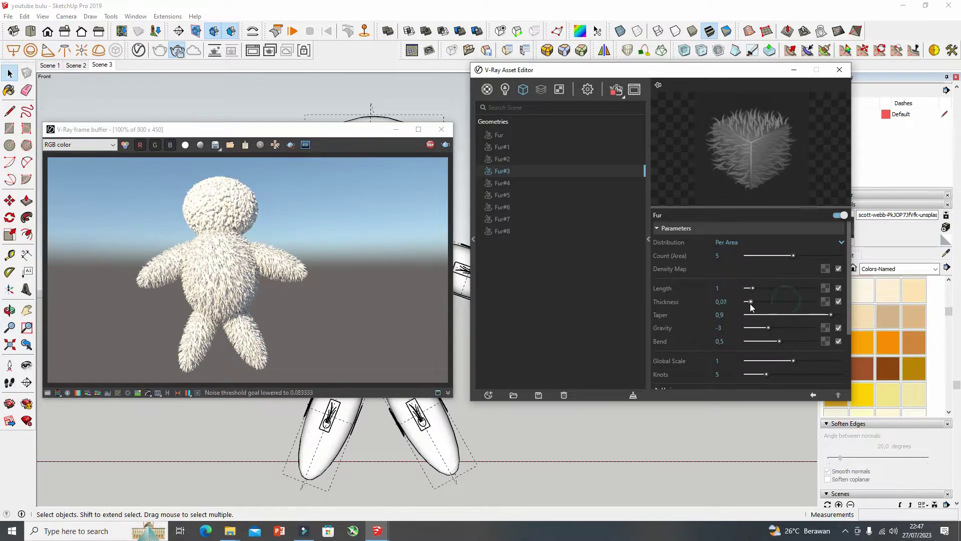
{"action": "left_click_drag", "start_coordinate": [750, 303], "coordinate": [749, 303]}
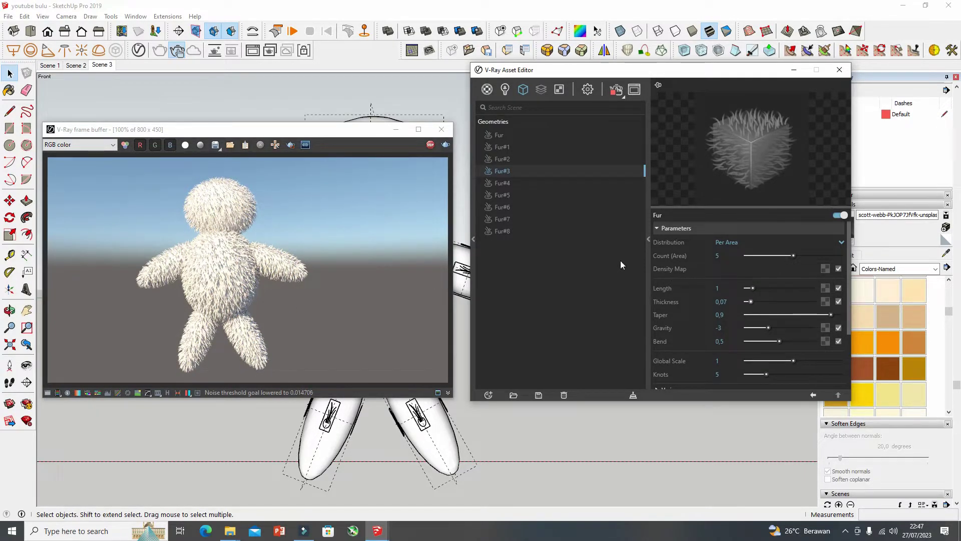
Step: Give Fur#4 Count (Area) 10, Length 3,12 and Thickness 0,05
{"action": "left_click", "coordinate": [498, 183]}
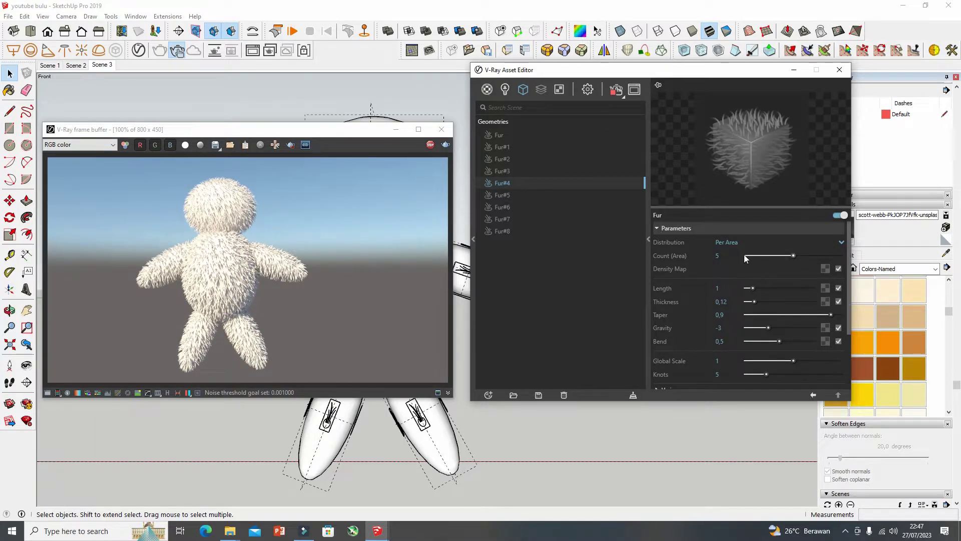
{"action": "type", "text": "10"}
{"action": "key", "text": "Return"}
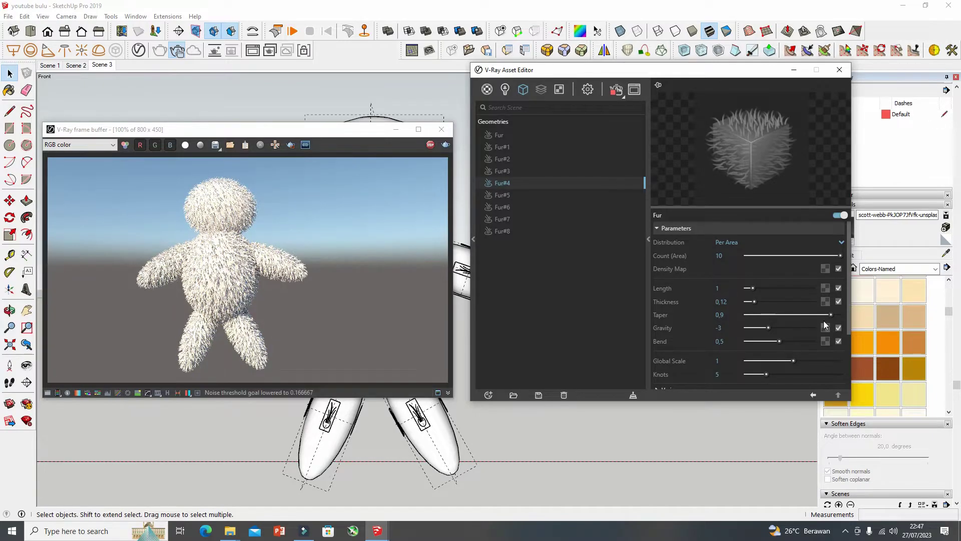
{"action": "left_click_drag", "start_coordinate": [754, 289], "coordinate": [760, 289]}
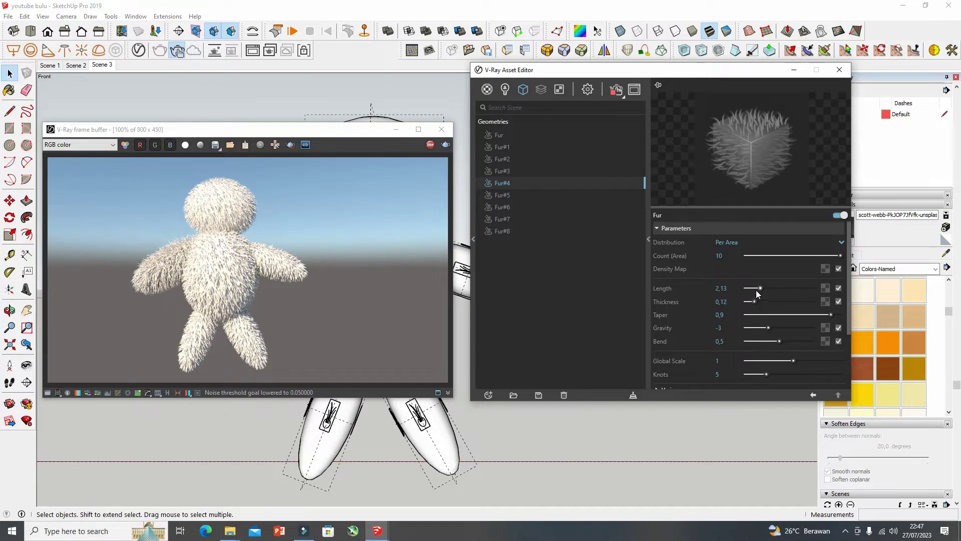
{"action": "left_click_drag", "start_coordinate": [762, 288], "coordinate": [767, 288]}
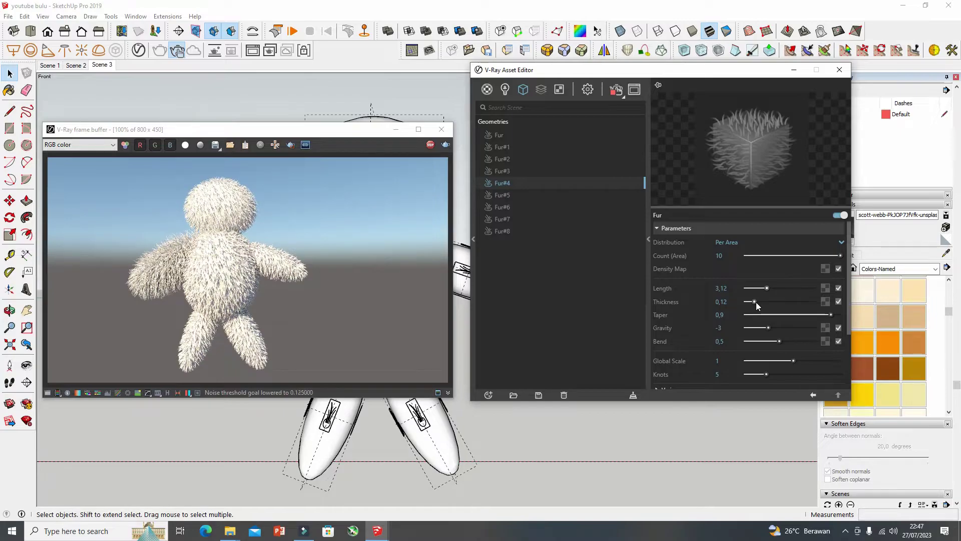
{"action": "left_click", "coordinate": [756, 302]}
{"action": "left_click_drag", "start_coordinate": [756, 302], "coordinate": [761, 300]}
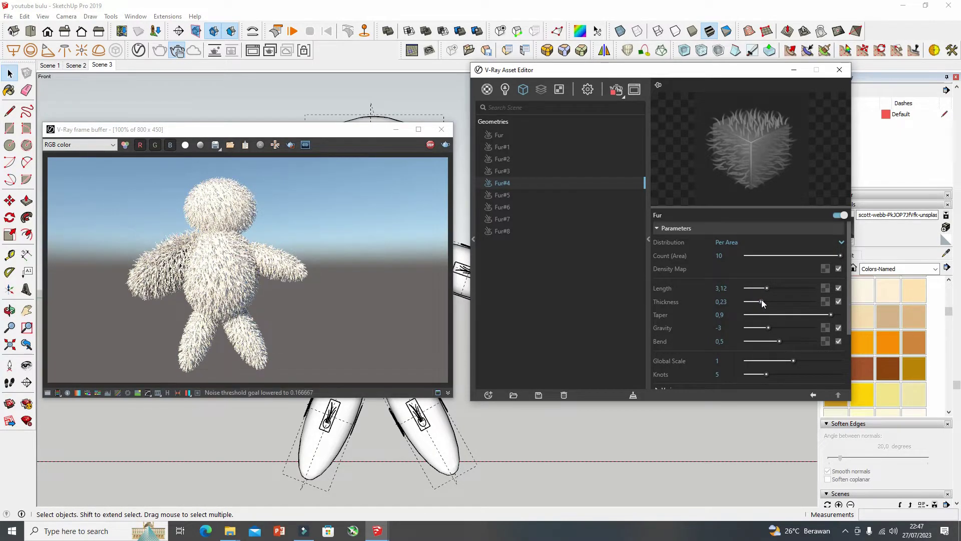
{"action": "left_click_drag", "start_coordinate": [762, 300], "coordinate": [759, 299]}
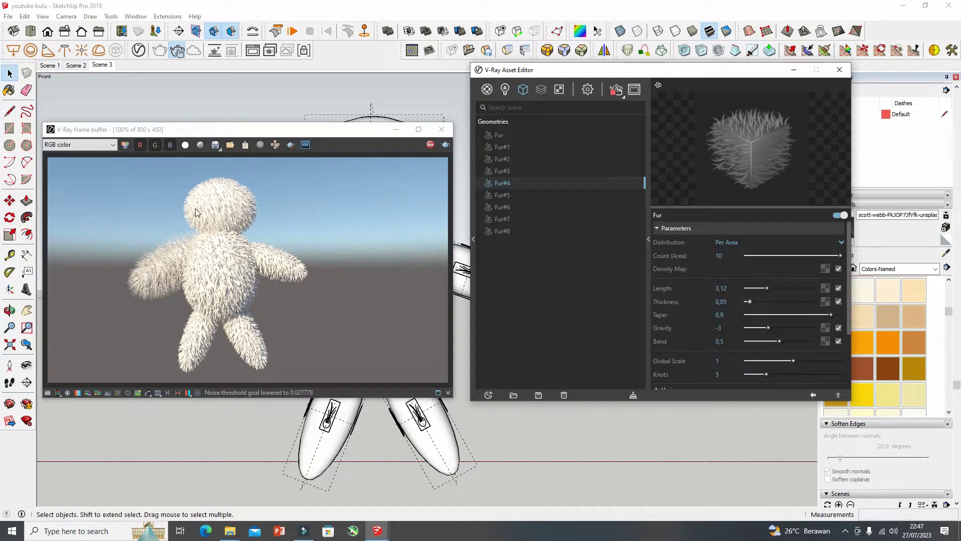
Step: Set Fur#3 Count (Area) to 10 and Fur#4 Count (Area) to 5
{"action": "left_click", "coordinate": [501, 171]}
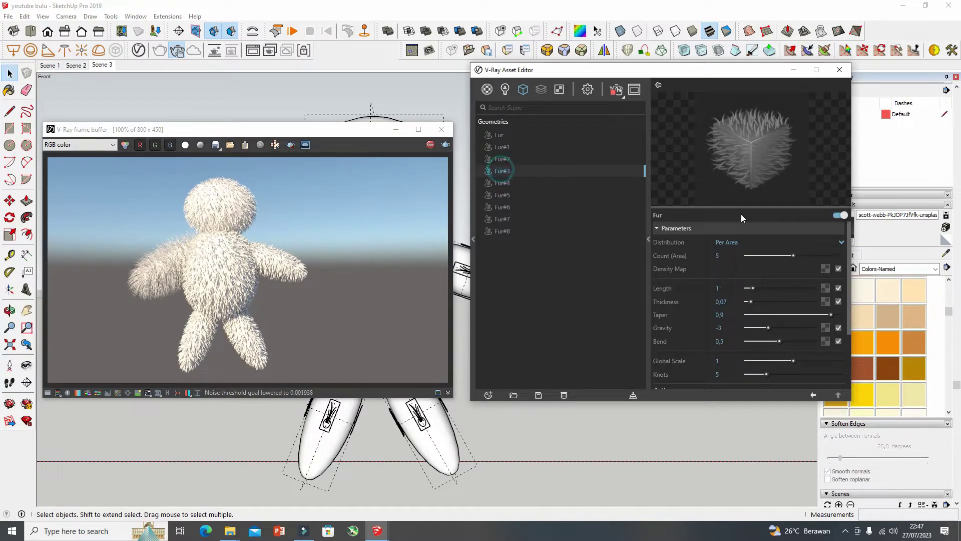
{"action": "type", "text": "1"}
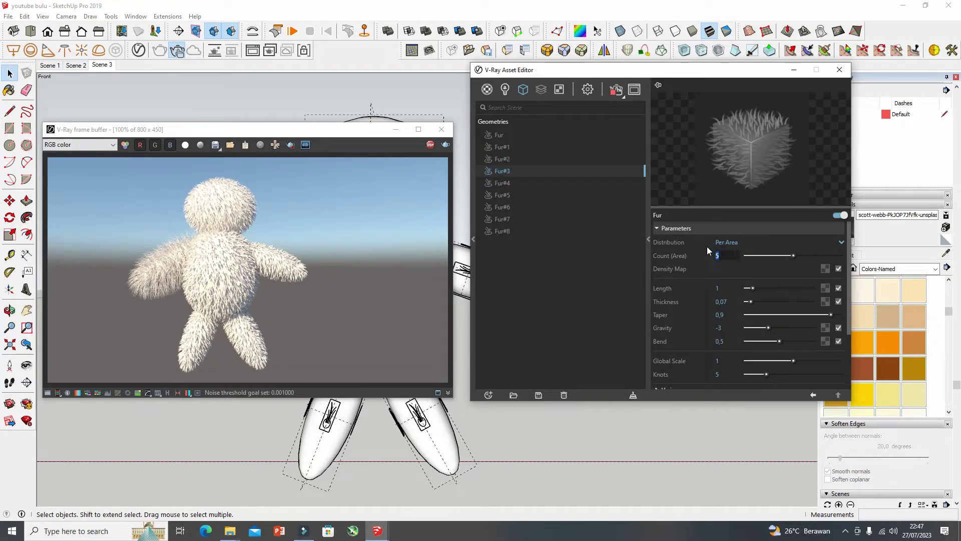
{"action": "type", "text": "0"}
{"action": "key", "text": "Return"}
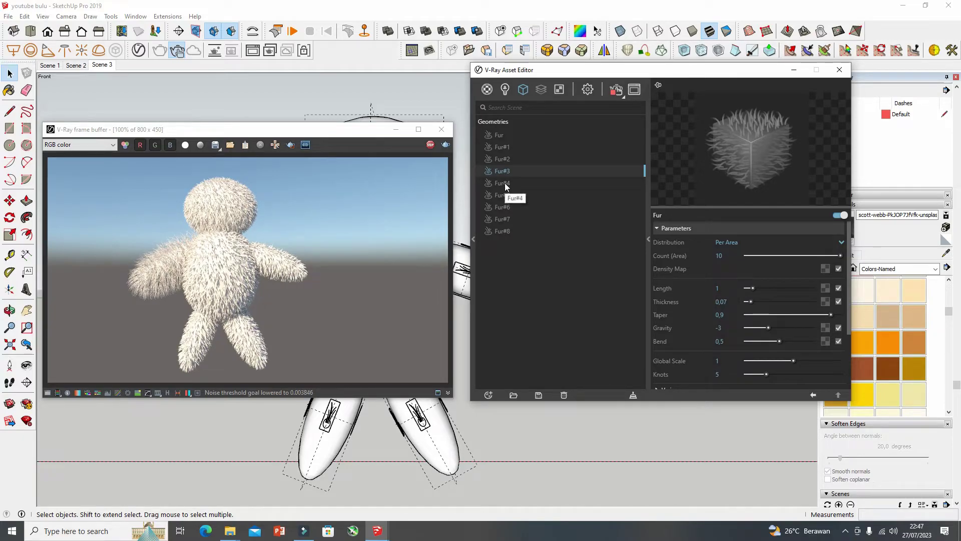
{"action": "left_click", "coordinate": [507, 197]}
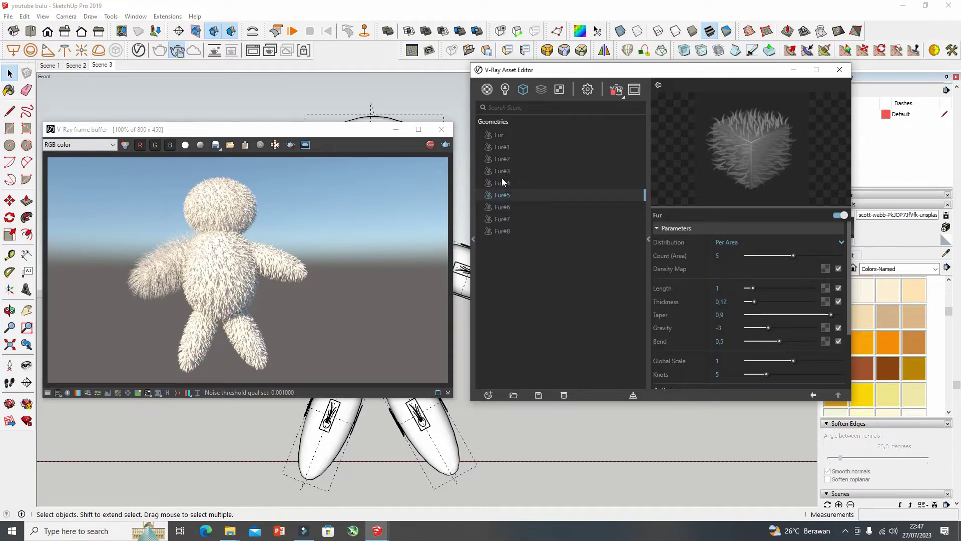
{"action": "left_click", "coordinate": [505, 172]}
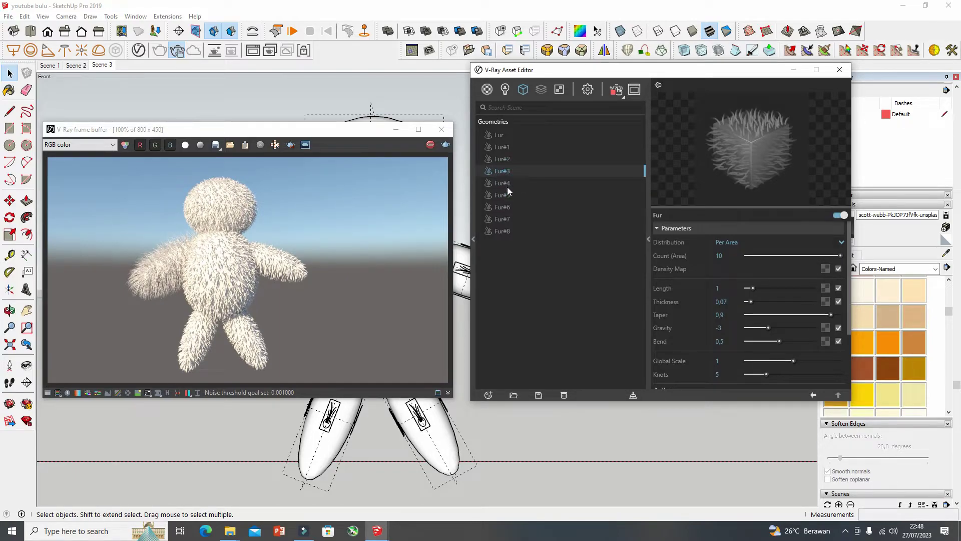
{"action": "left_click", "coordinate": [503, 183]}
{"action": "left_click", "coordinate": [719, 256]}
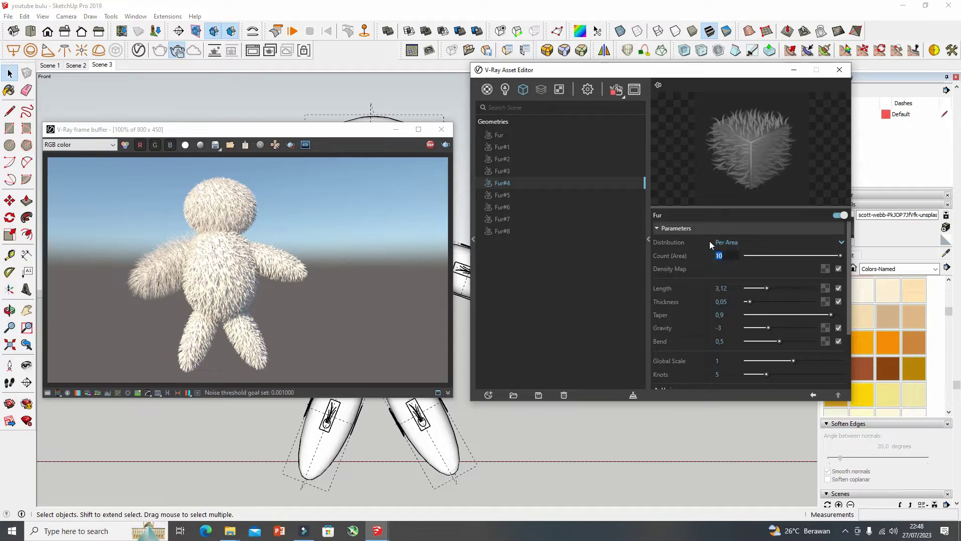
{"action": "type", "text": "5"}
{"action": "key", "text": "Return"}
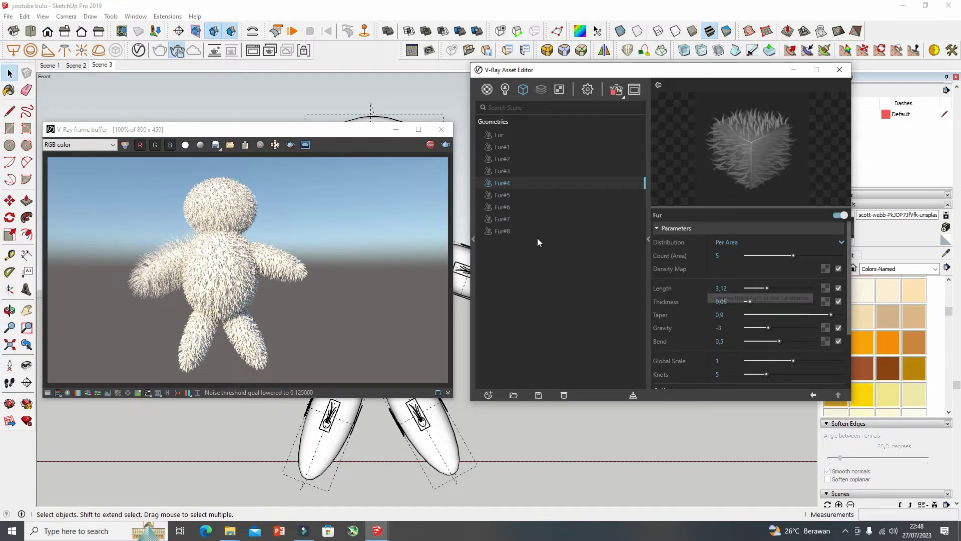
Step: Shorten Fur#4's Length to 0,12
{"action": "left_click", "coordinate": [501, 195]}
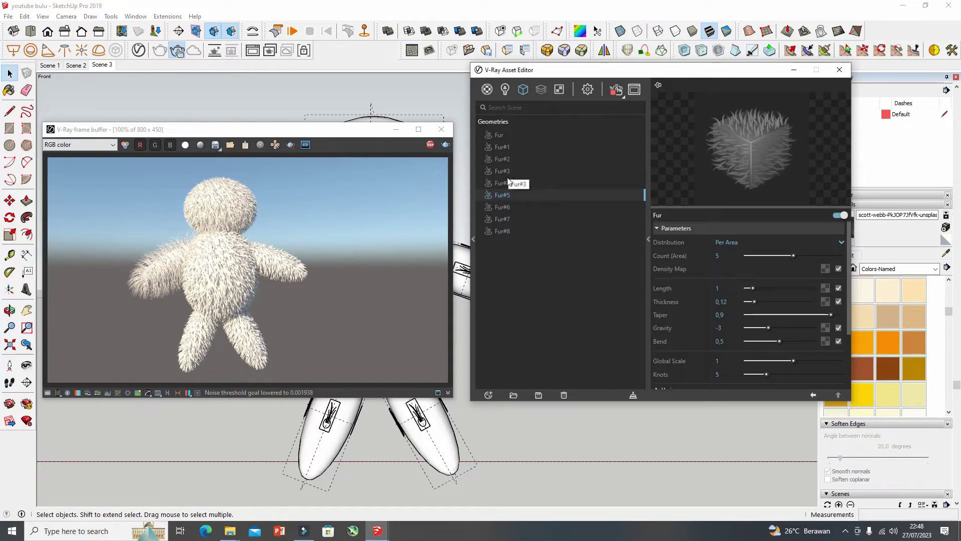
{"action": "left_click", "coordinate": [507, 181]}
{"action": "left_click", "coordinate": [731, 288]}
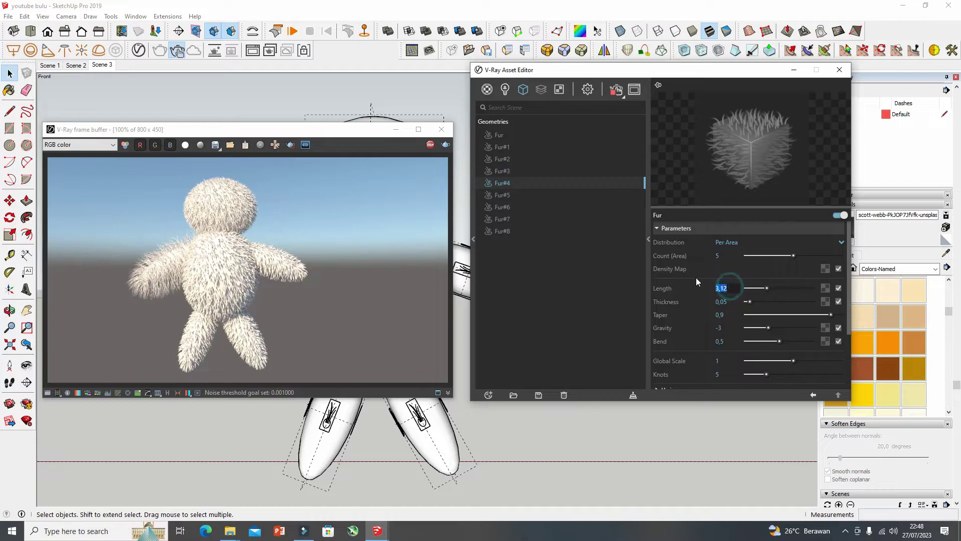
{"action": "type", "text": "0,1"}
{"action": "type", "text": "2"}
{"action": "key", "text": "Return"}
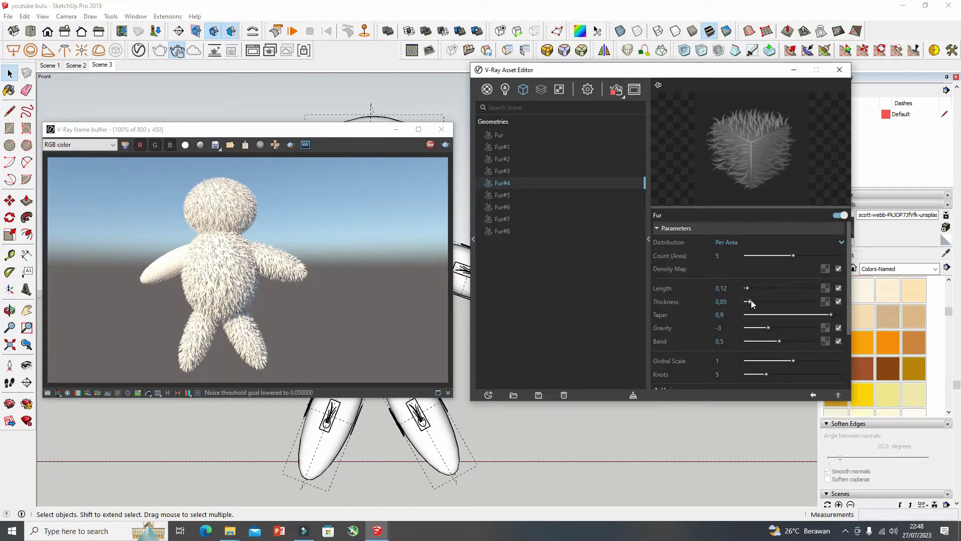
Step: Thicken Fur#4's strands to a Thickness of 0,12
{"action": "left_click_drag", "start_coordinate": [752, 304], "coordinate": [755, 288]}
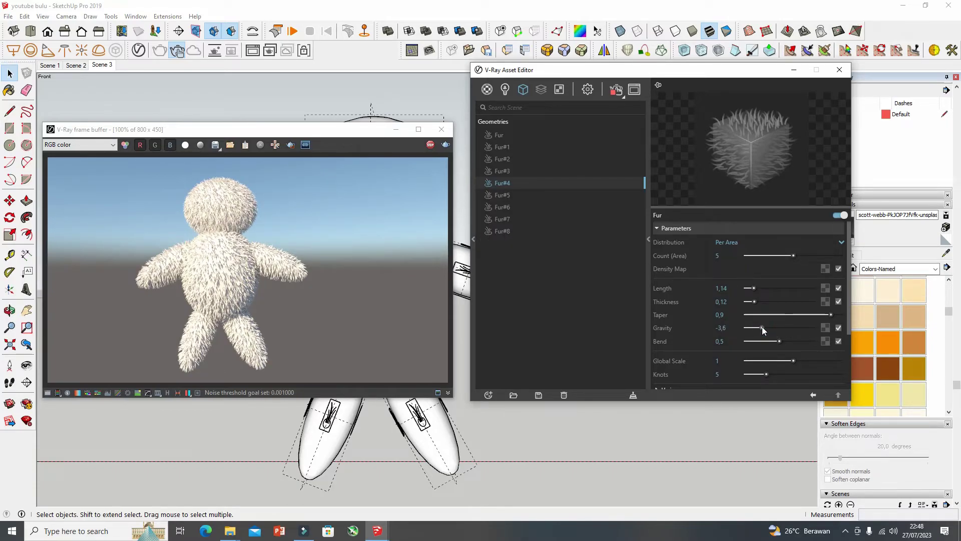
{"action": "left_click", "coordinate": [500, 168]}
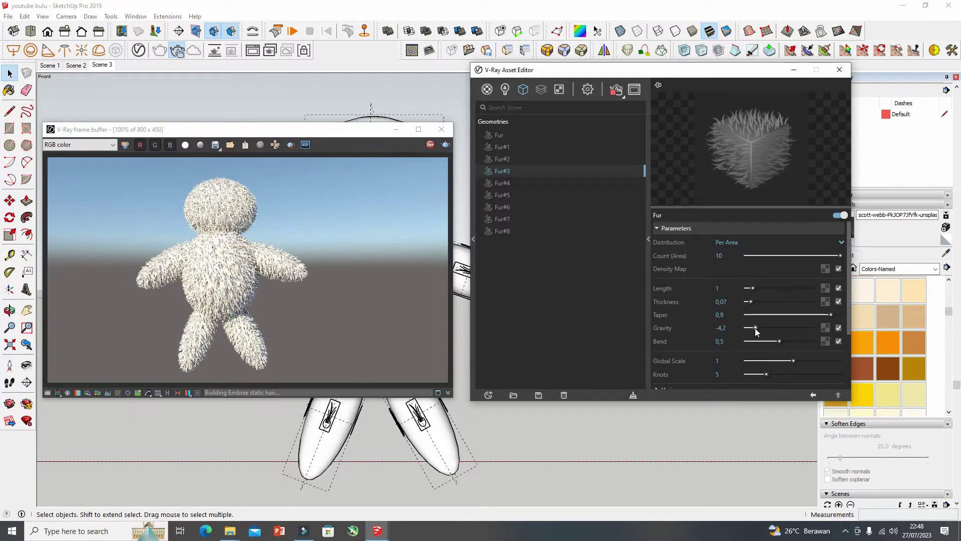
{"action": "left_click", "coordinate": [490, 184]}
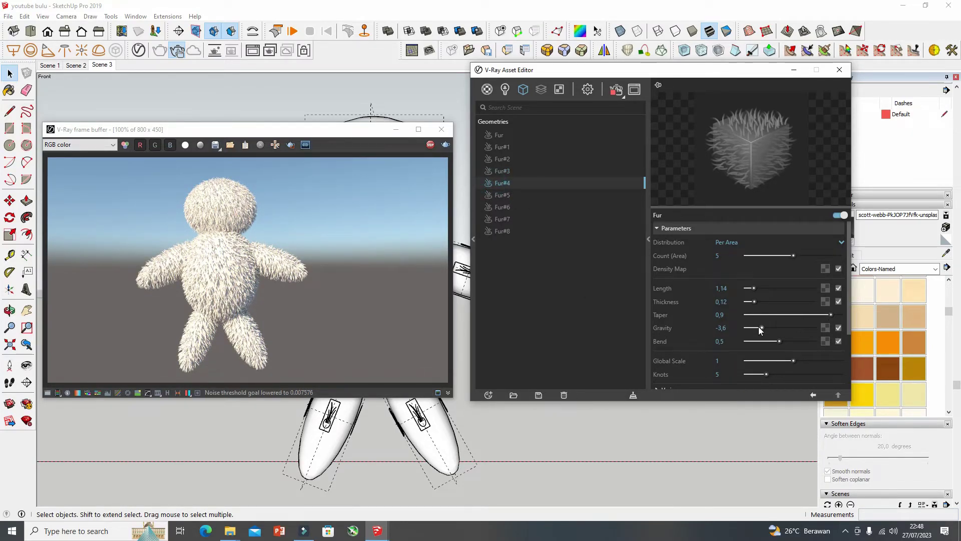
Step: Strengthen downward Gravity on Fur#5, Fur#6 (-4,9) and Fur#8 (-4,2)
{"action": "left_click", "coordinate": [497, 194]}
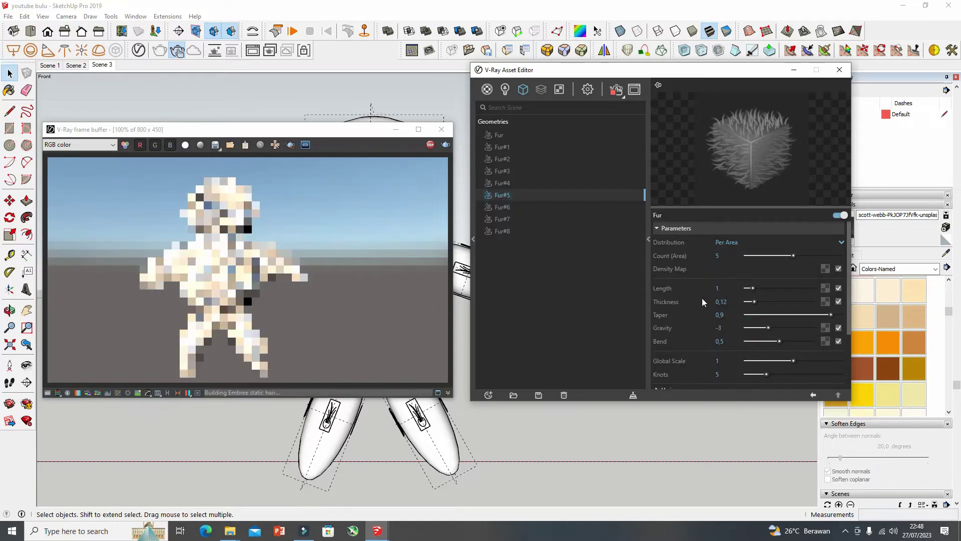
{"action": "left_click_drag", "start_coordinate": [768, 328], "coordinate": [758, 327]}
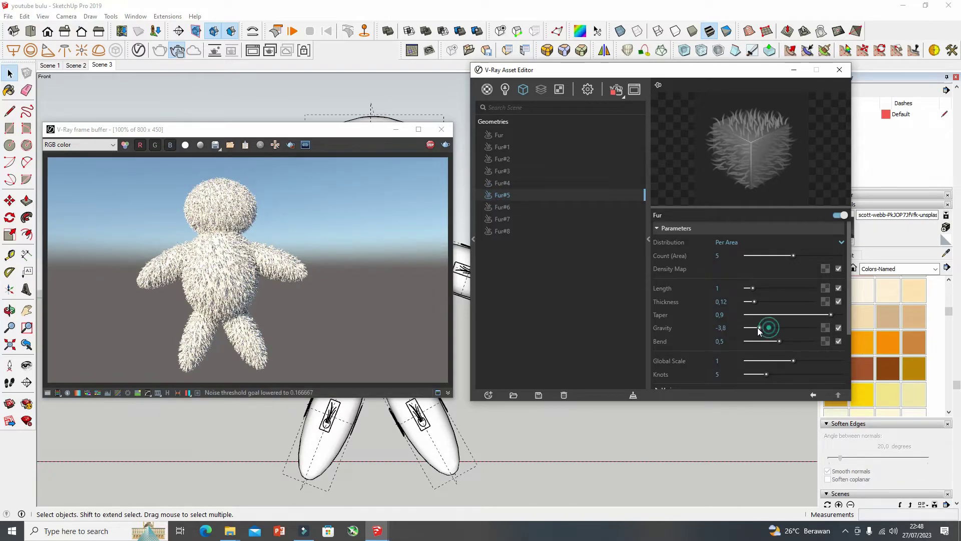
{"action": "left_click", "coordinate": [498, 207]}
{"action": "left_click_drag", "start_coordinate": [767, 326], "coordinate": [747, 328]}
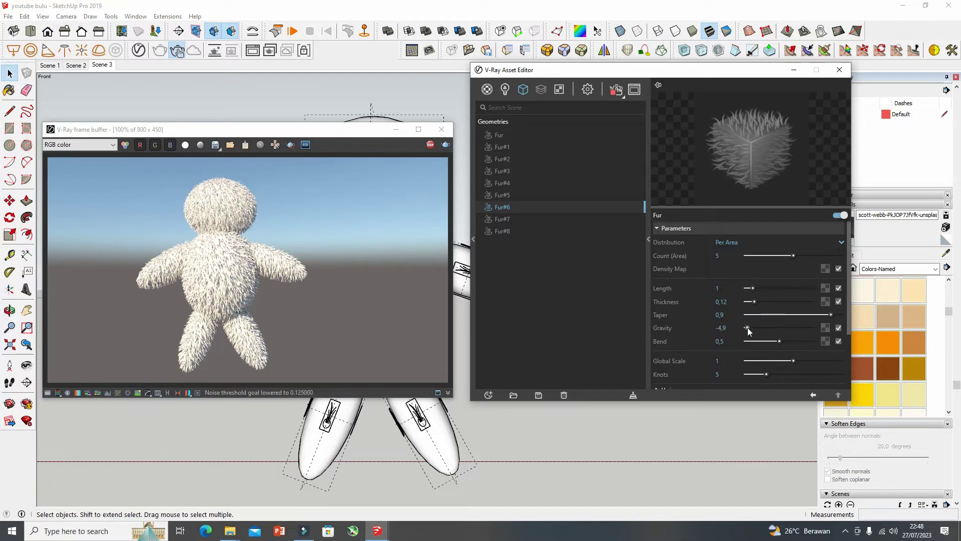
{"action": "left_click", "coordinate": [494, 220]}
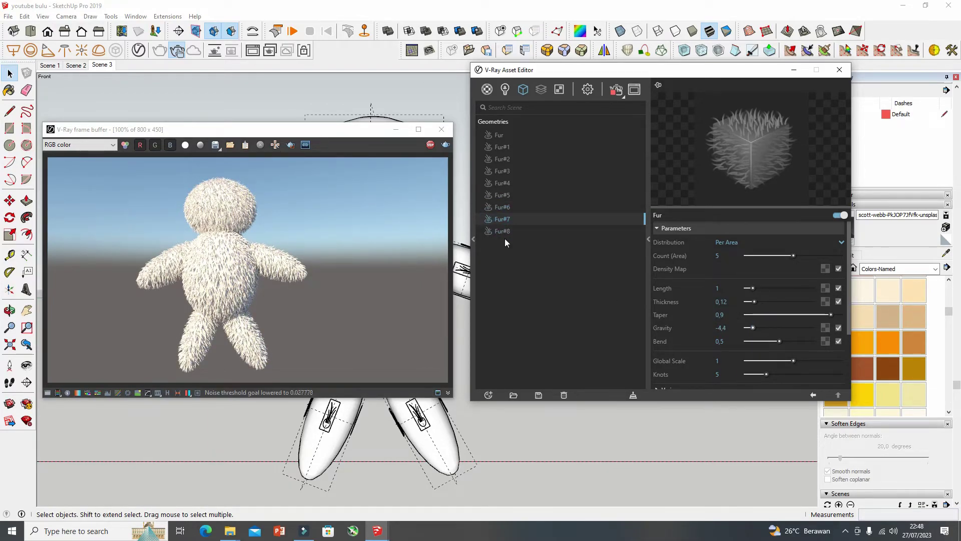
{"action": "left_click", "coordinate": [502, 231]}
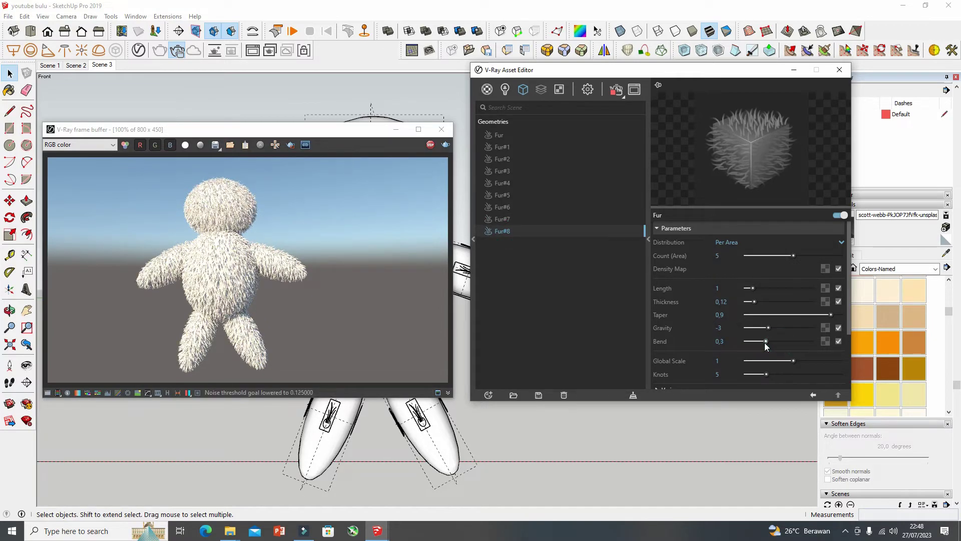
{"action": "left_click_drag", "start_coordinate": [769, 331], "coordinate": [756, 328]}
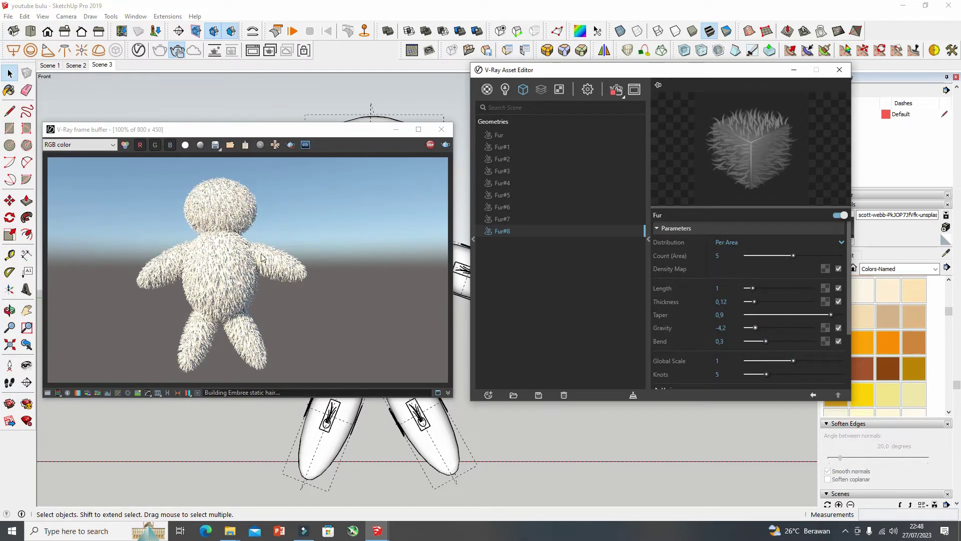
{"action": "middle_click_drag", "start_coordinate": [350, 441], "coordinate": [275, 419]}
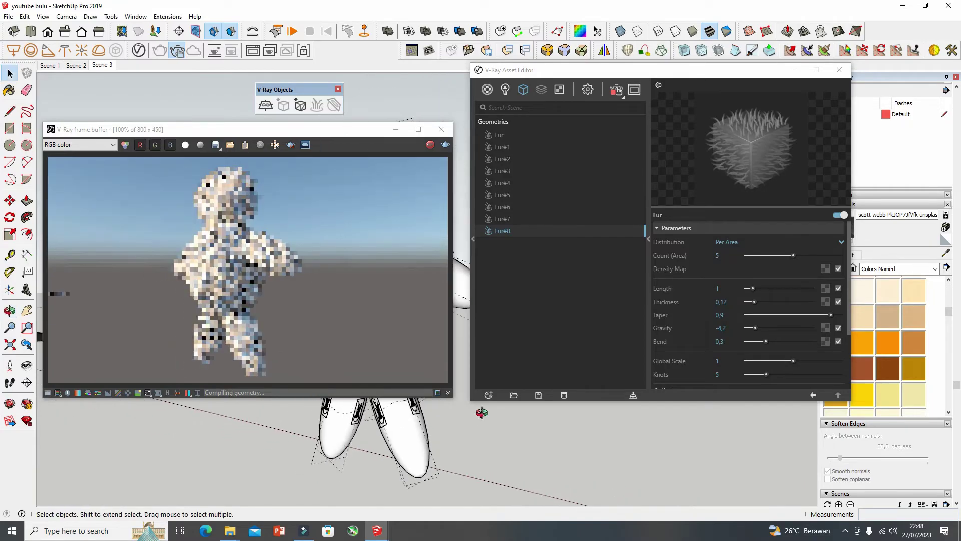
Step: Orbit around the doll to inspect the render, then shorten Fur#8 to Length 0,46
{"action": "middle_click_drag", "start_coordinate": [461, 408], "coordinate": [314, 428]}
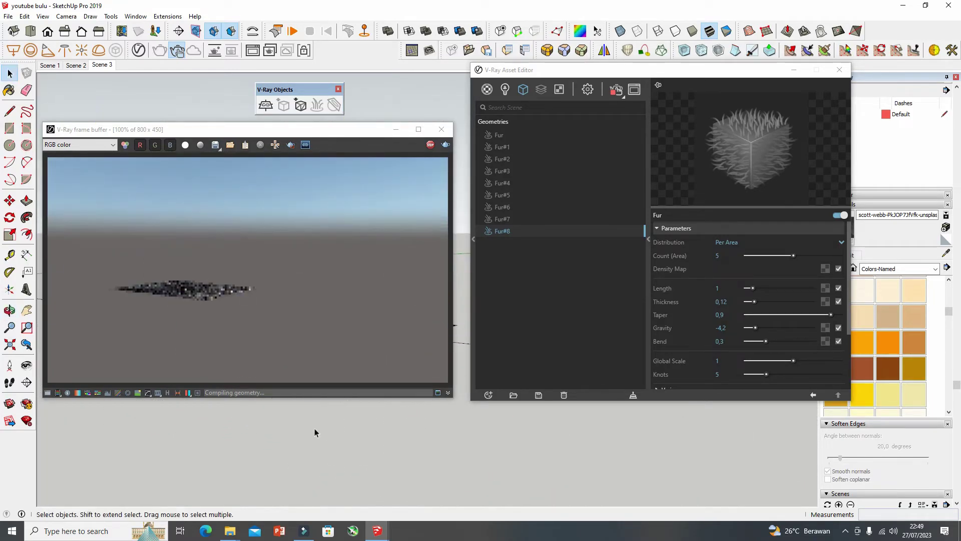
{"action": "middle_click_drag", "start_coordinate": [170, 432], "coordinate": [503, 428]}
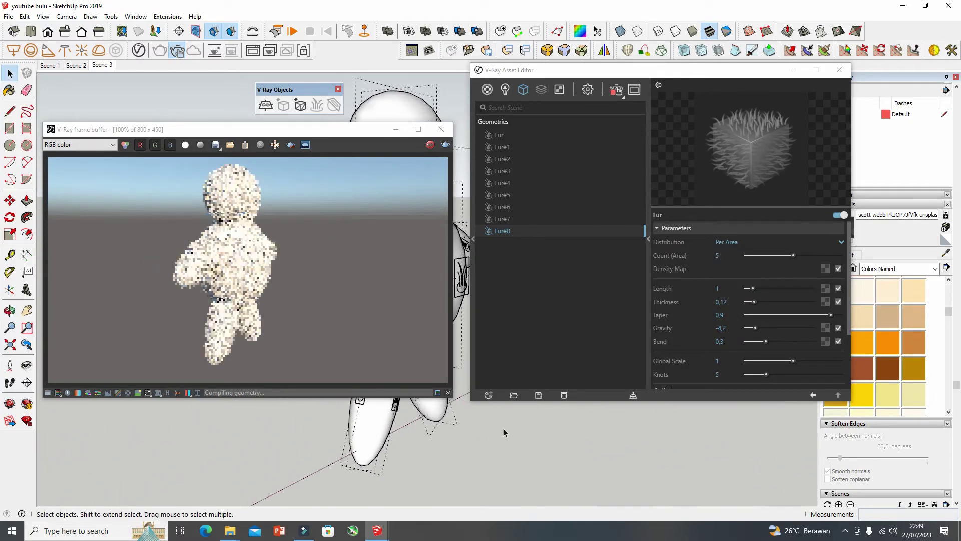
{"action": "mouse_move", "coordinate": [367, 432]}
{"action": "middle_mouse_down"}
{"action": "mouse_move", "coordinate": [451, 371]}
{"action": "mouse_move", "coordinate": [512, 439]}
{"action": "middle_mouse_up"}
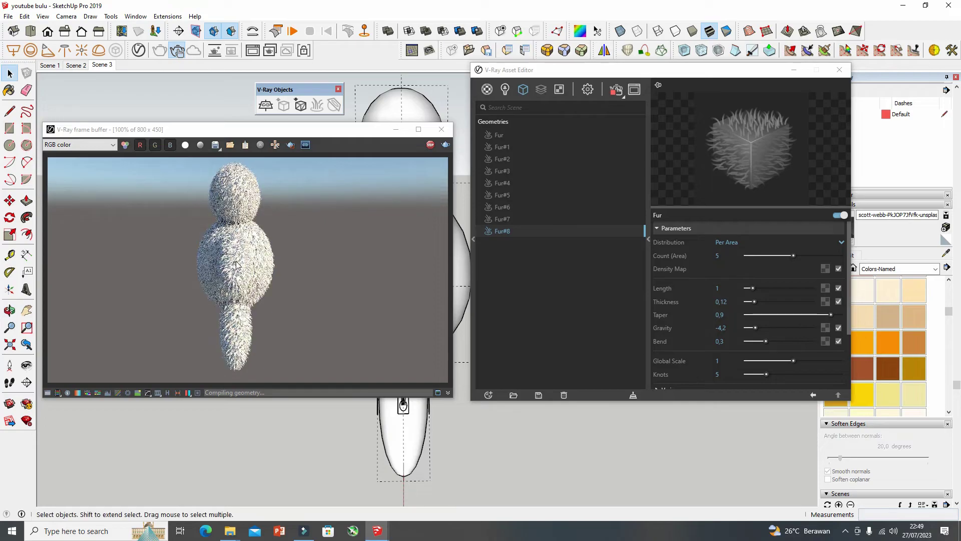
{"action": "middle_click_drag", "start_coordinate": [451, 419], "coordinate": [253, 418]}
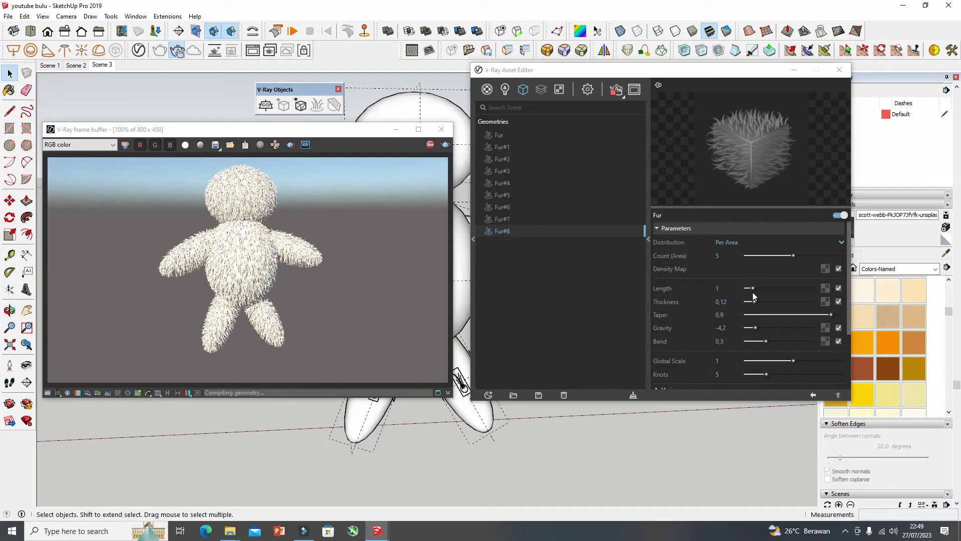
{"action": "left_click_drag", "start_coordinate": [752, 290], "coordinate": [749, 288]}
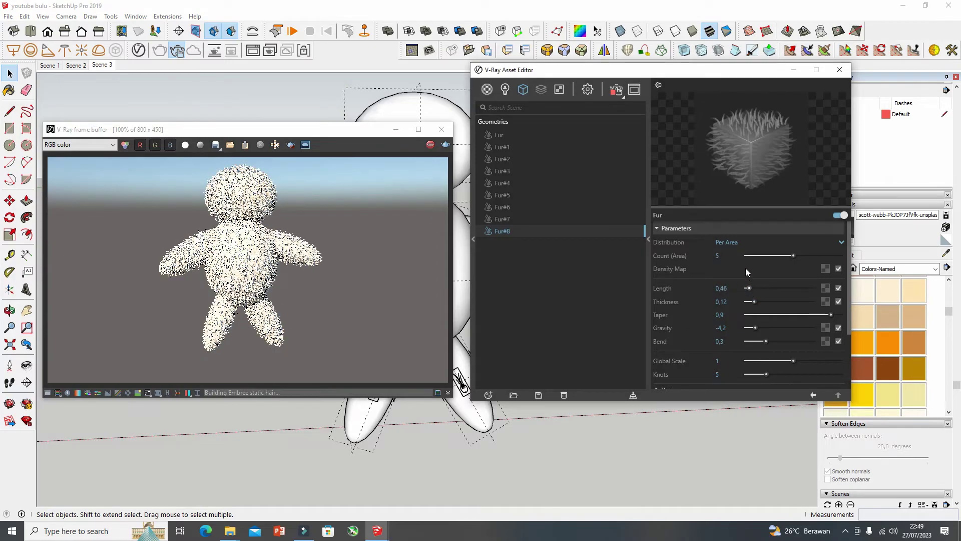